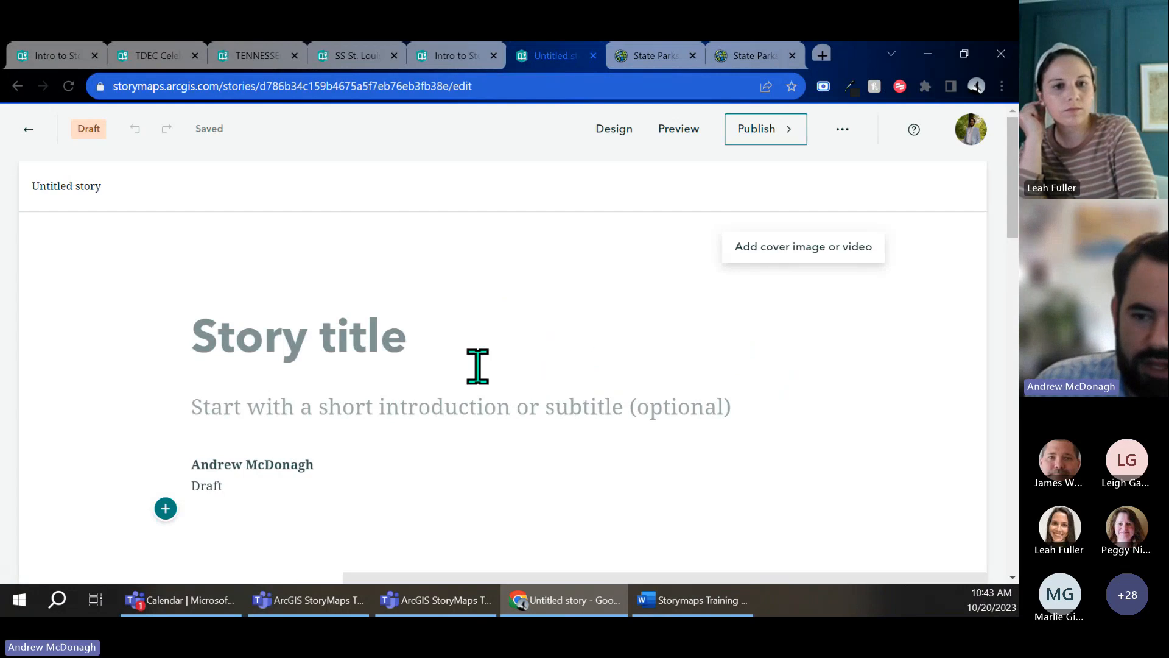
Step: Check the map tour's map options for alternative text, leaving them unchanged
{"action": "scroll", "coordinate": [478, 366], "scroll_direction": "down", "scroll_amount": 5}
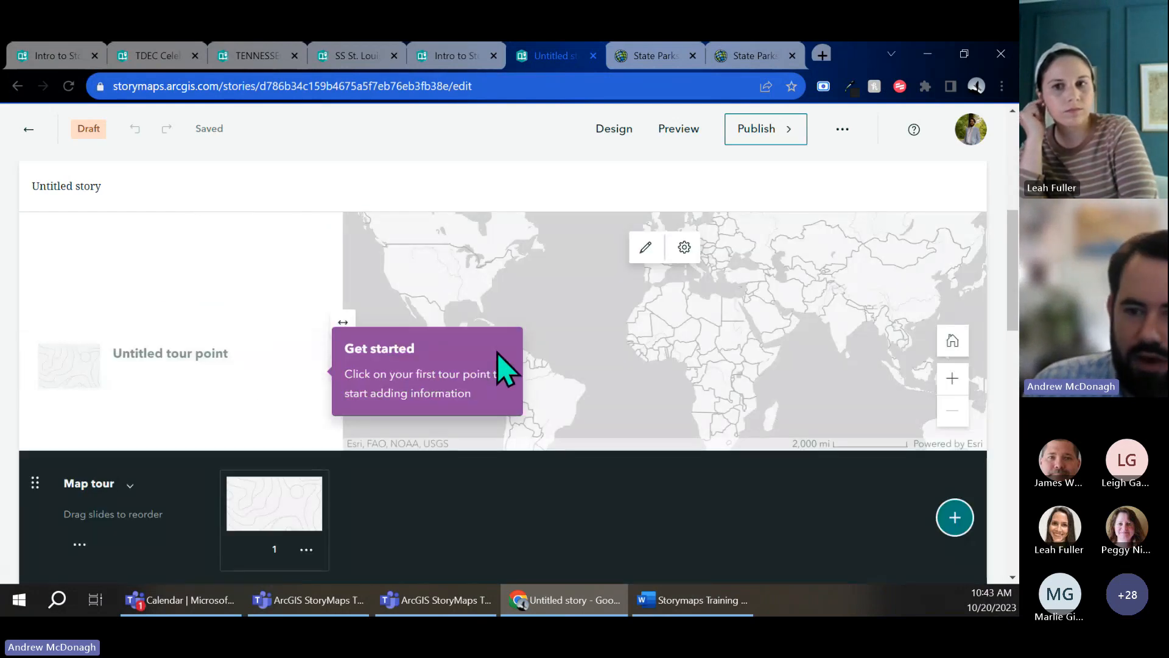
{"action": "scroll", "coordinate": [582, 517], "scroll_direction": "up", "scroll_amount": 3}
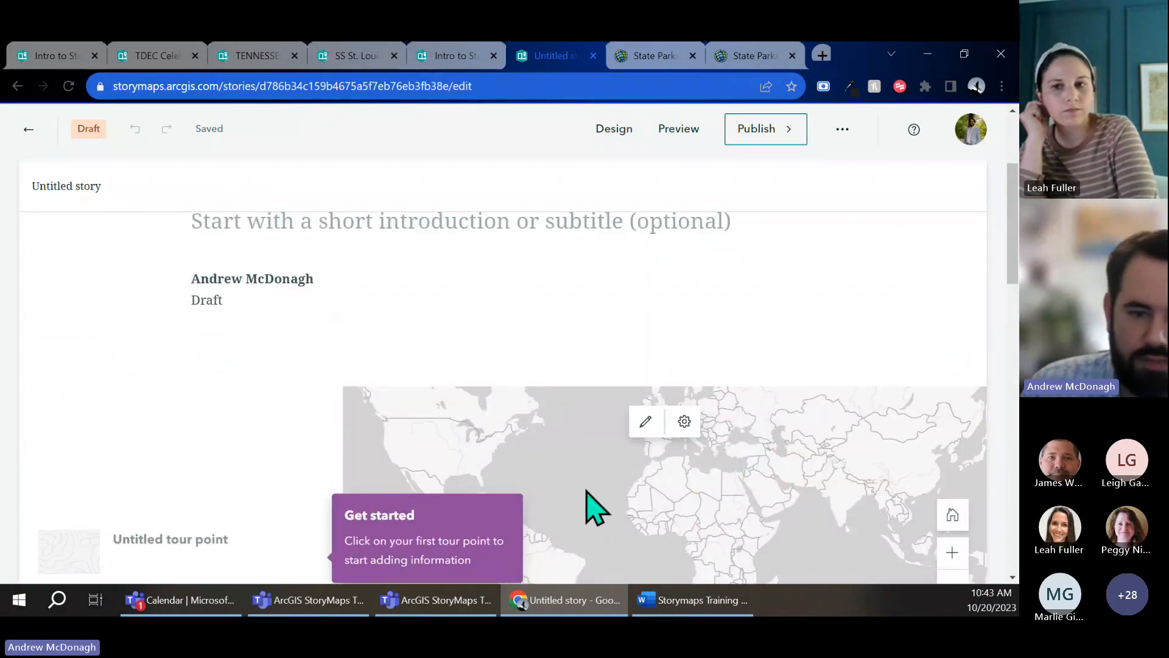
{"action": "left_click", "coordinate": [683, 421]}
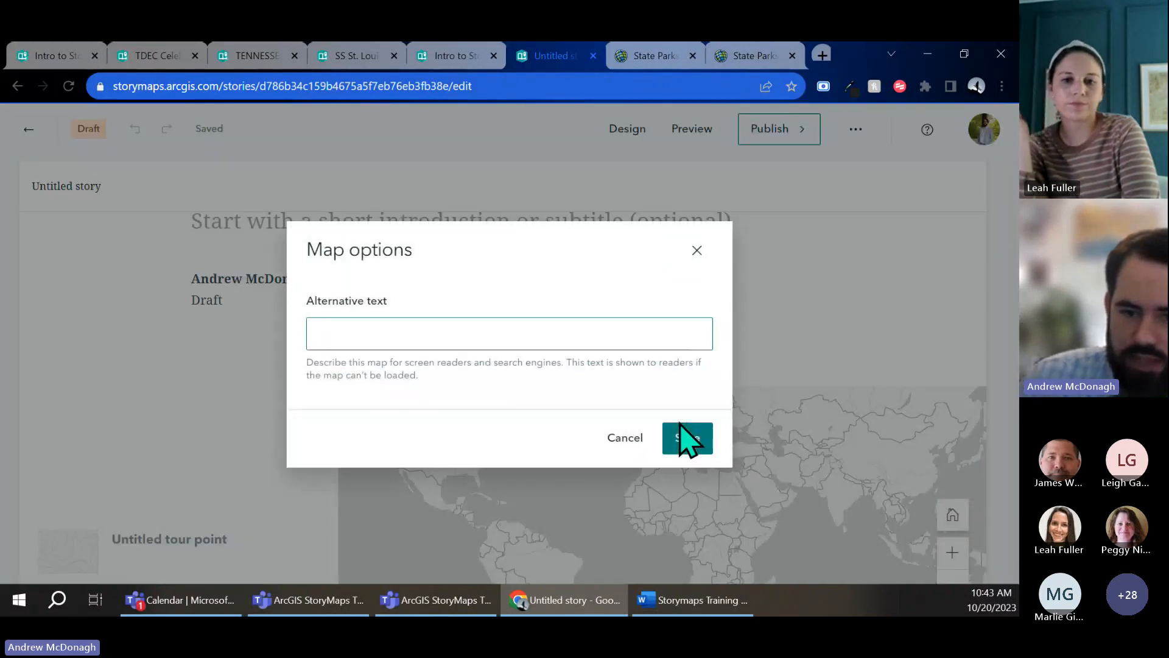
{"action": "left_click", "coordinate": [695, 250]}
Step: Review the tour map's appearance settings, try the 3D map type, switch back to 2D, and cancel the adjustments
{"action": "left_click", "coordinate": [642, 424]}
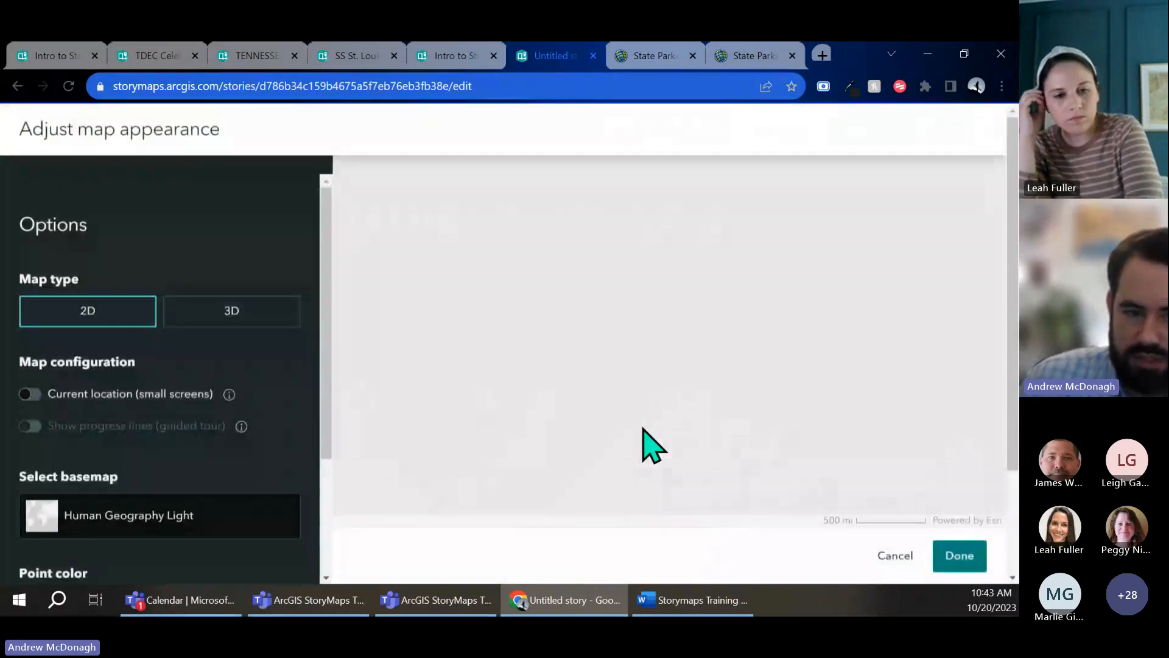
{"action": "scroll", "coordinate": [229, 373], "scroll_direction": "down", "scroll_amount": 3}
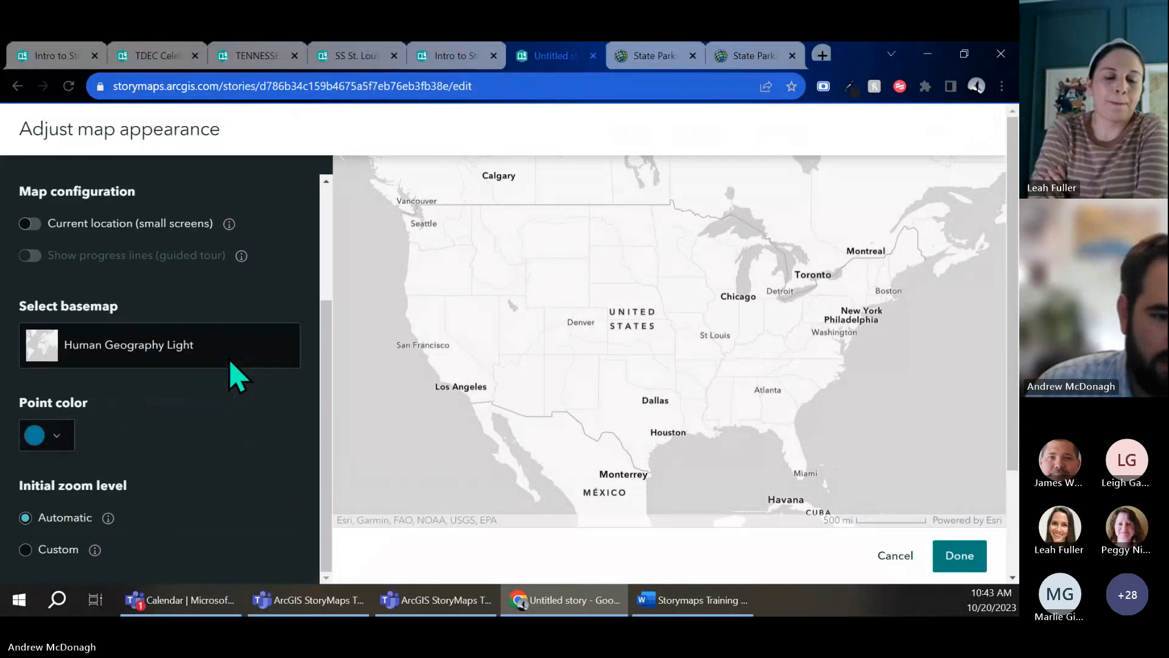
{"action": "scroll", "coordinate": [231, 374], "scroll_direction": "up", "scroll_amount": 3}
{"action": "scroll", "coordinate": [229, 372], "scroll_direction": "down", "scroll_amount": 3}
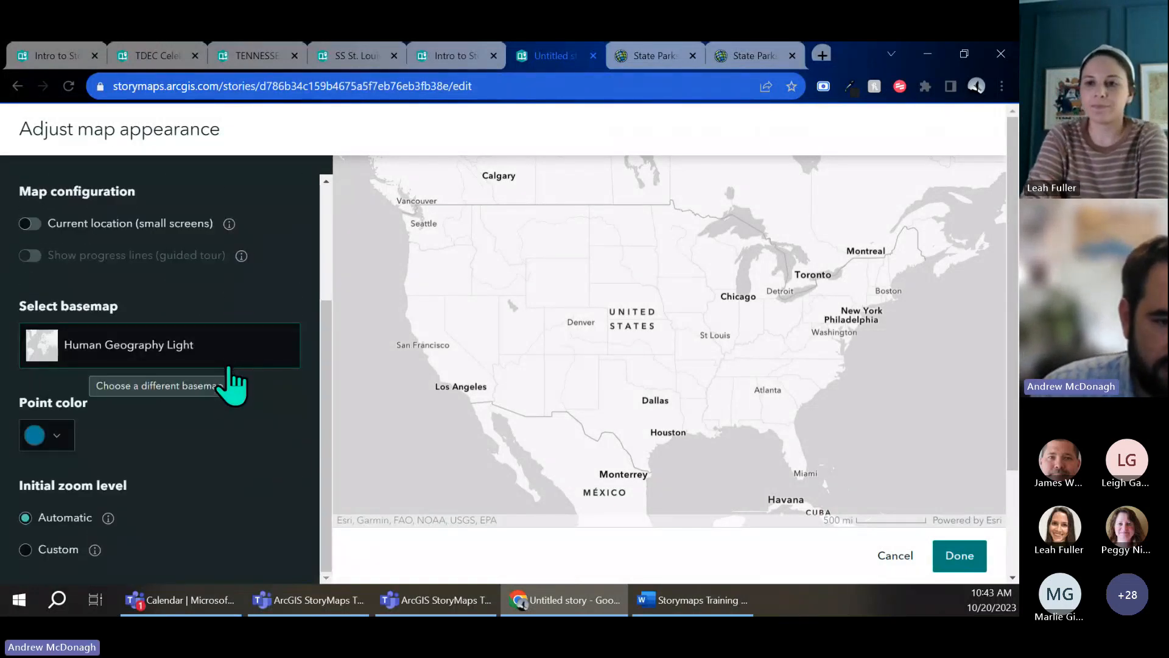
{"action": "scroll", "coordinate": [182, 359], "scroll_direction": "up", "scroll_amount": 3}
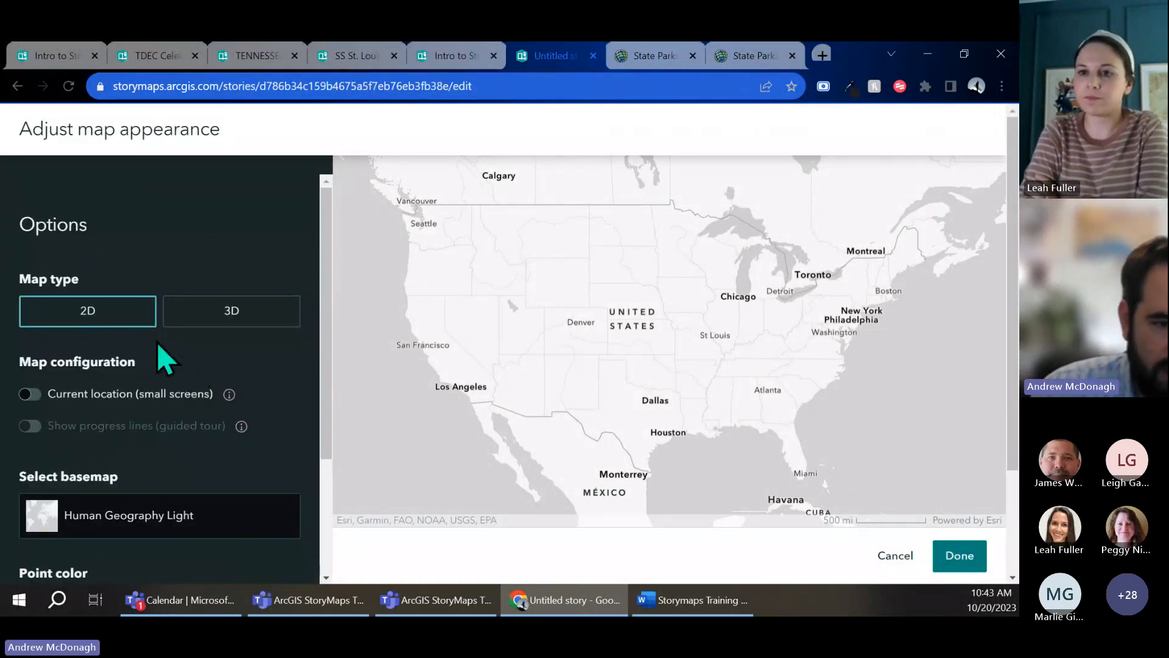
{"action": "left_click", "coordinate": [212, 318]}
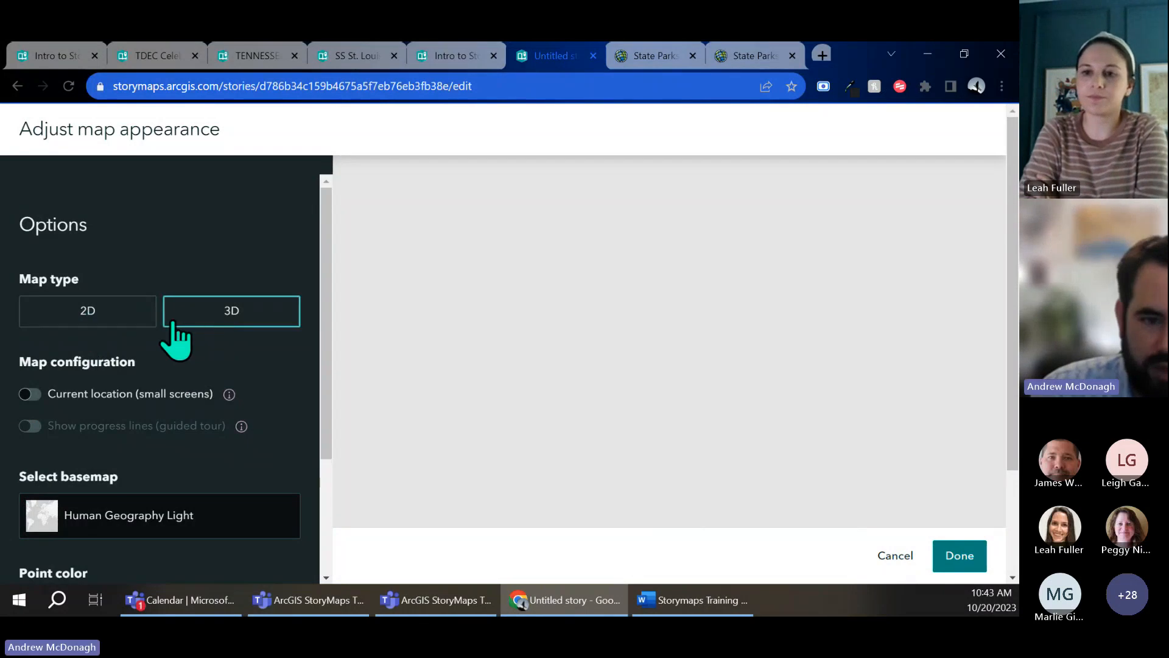
{"action": "left_click", "coordinate": [110, 329]}
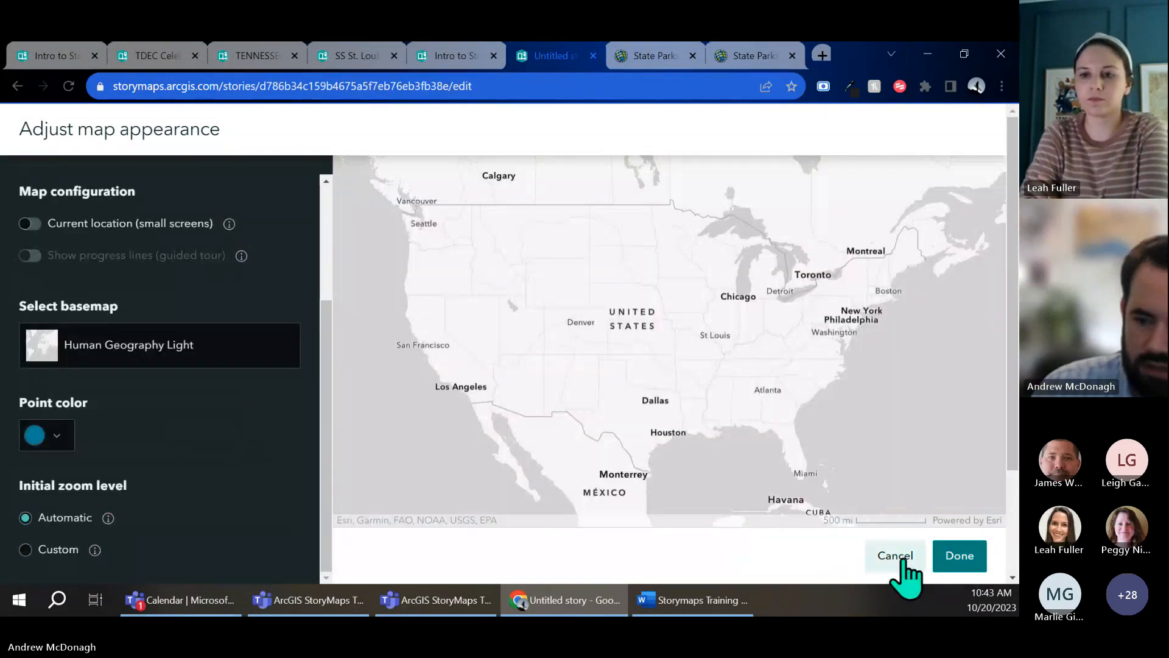
{"action": "left_click", "coordinate": [895, 556]}
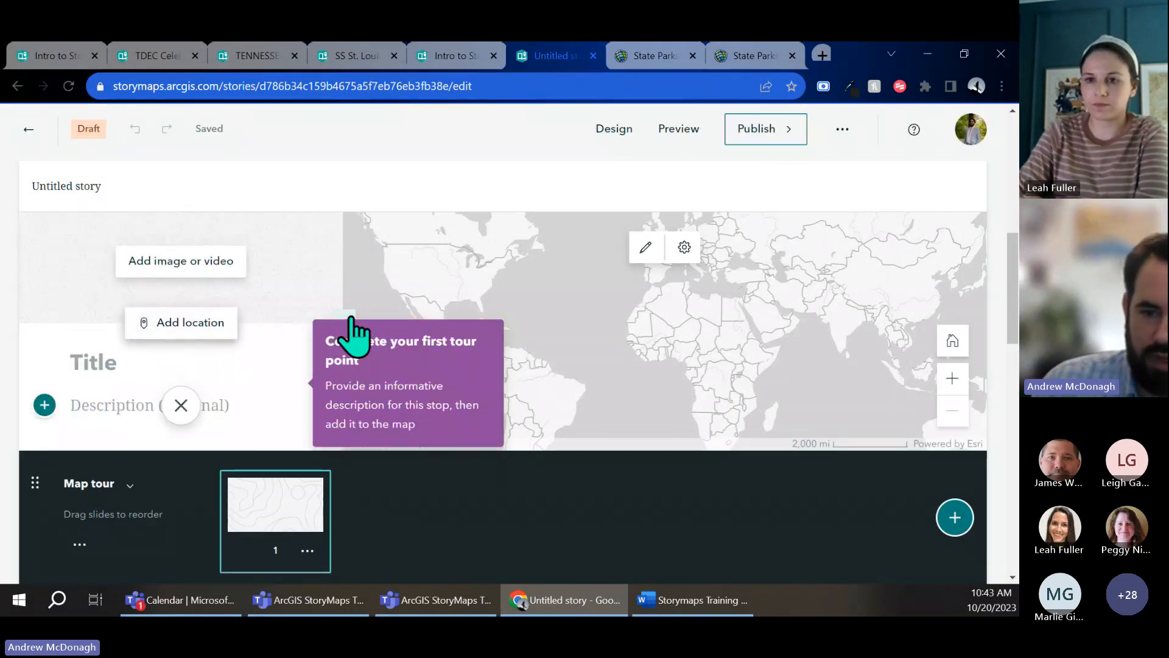
Step: Place the first tour point at Nashville, keeping the map tour zoom setting, and add the location
{"action": "left_click", "coordinate": [181, 322]}
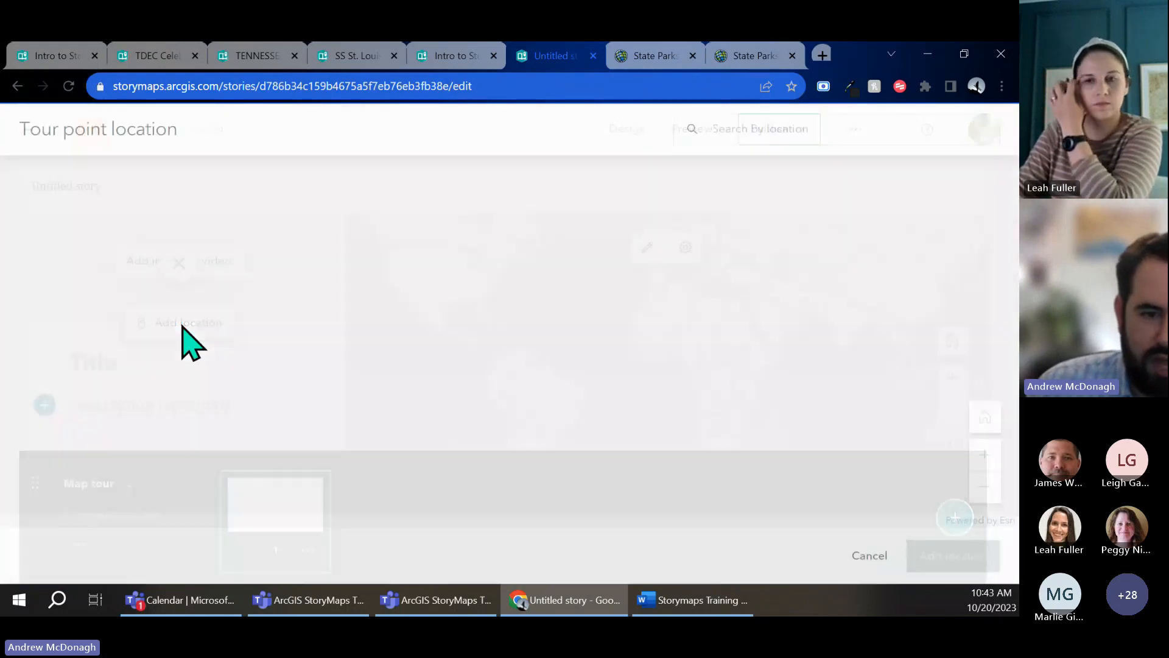
{"action": "scroll", "coordinate": [317, 295], "scroll_direction": "up", "scroll_amount": 5}
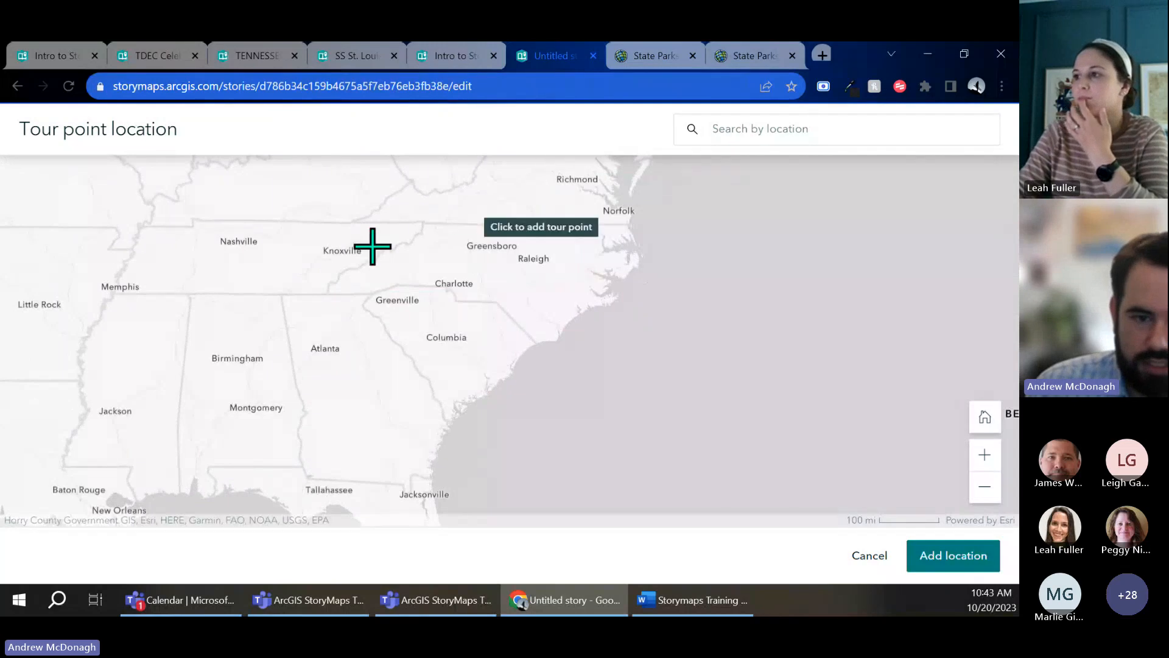
{"action": "scroll", "coordinate": [230, 228], "scroll_direction": "up", "scroll_amount": 4}
{"action": "left_click", "coordinate": [200, 235]}
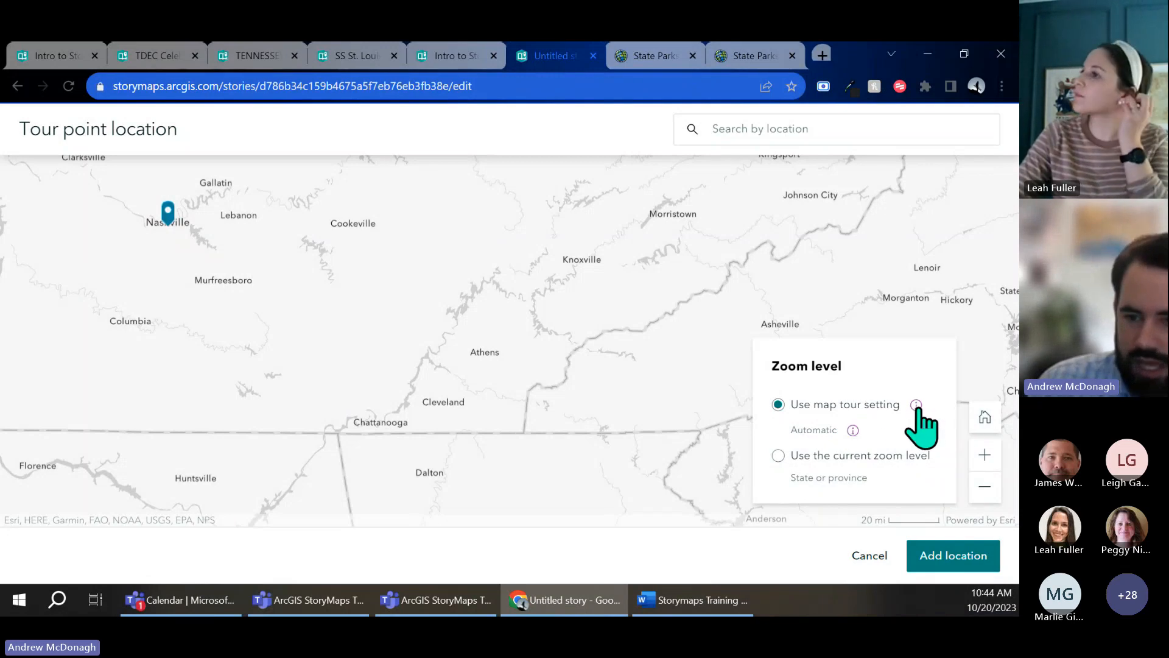
{"action": "mouse_move", "coordinate": [918, 408]}
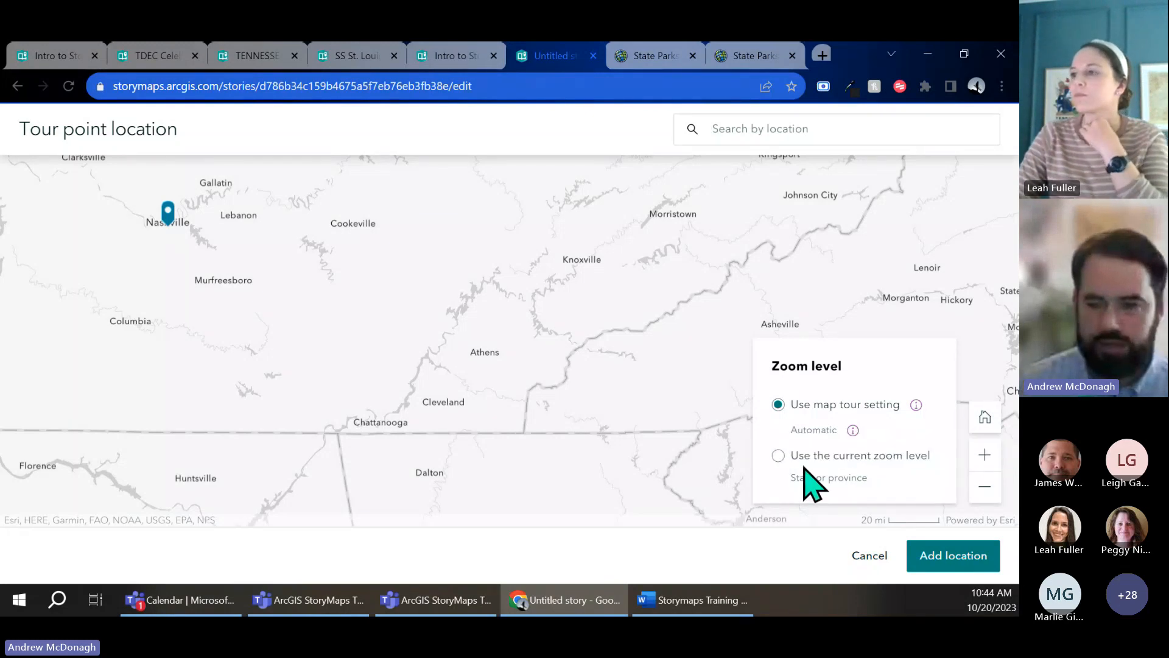
{"action": "scroll", "coordinate": [150, 196], "scroll_direction": "up", "scroll_amount": 5}
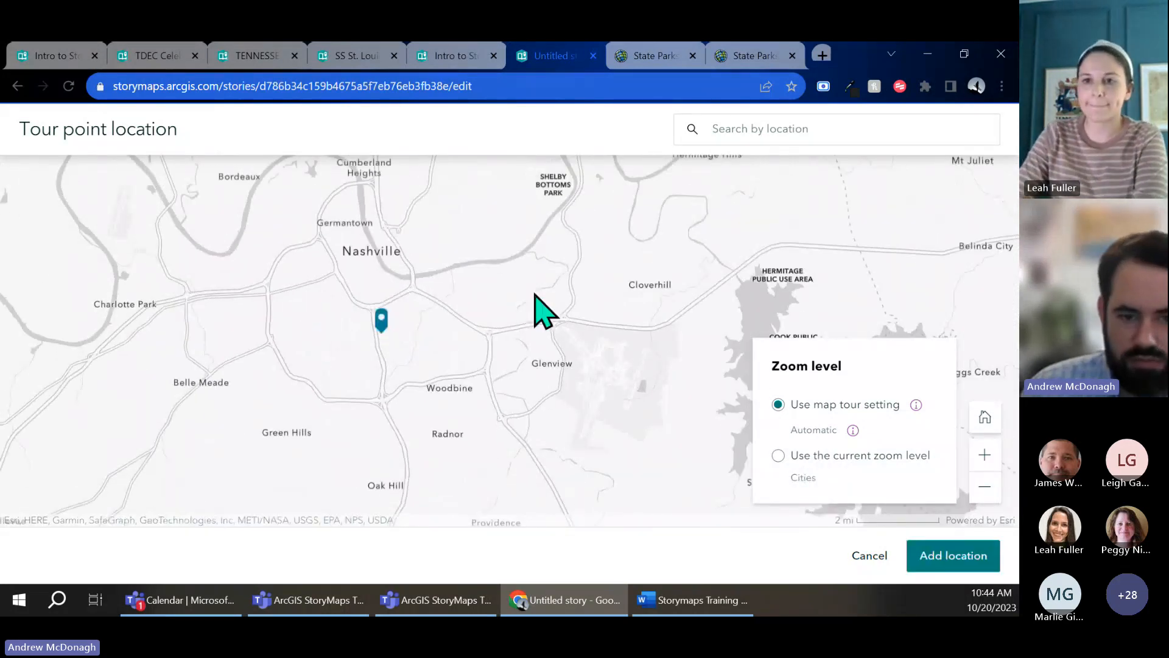
{"action": "left_click", "coordinate": [948, 559]}
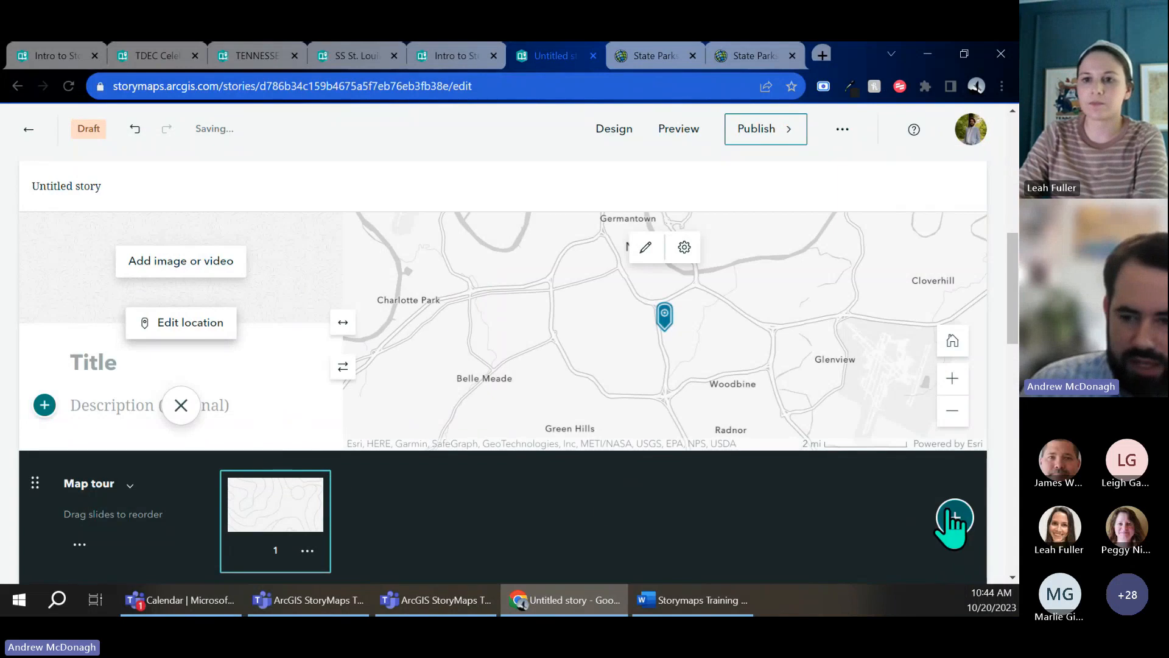
Step: Add a second tour point and place its location marker beside the River Walk in Chattanooga
{"action": "left_click", "coordinate": [955, 517]}
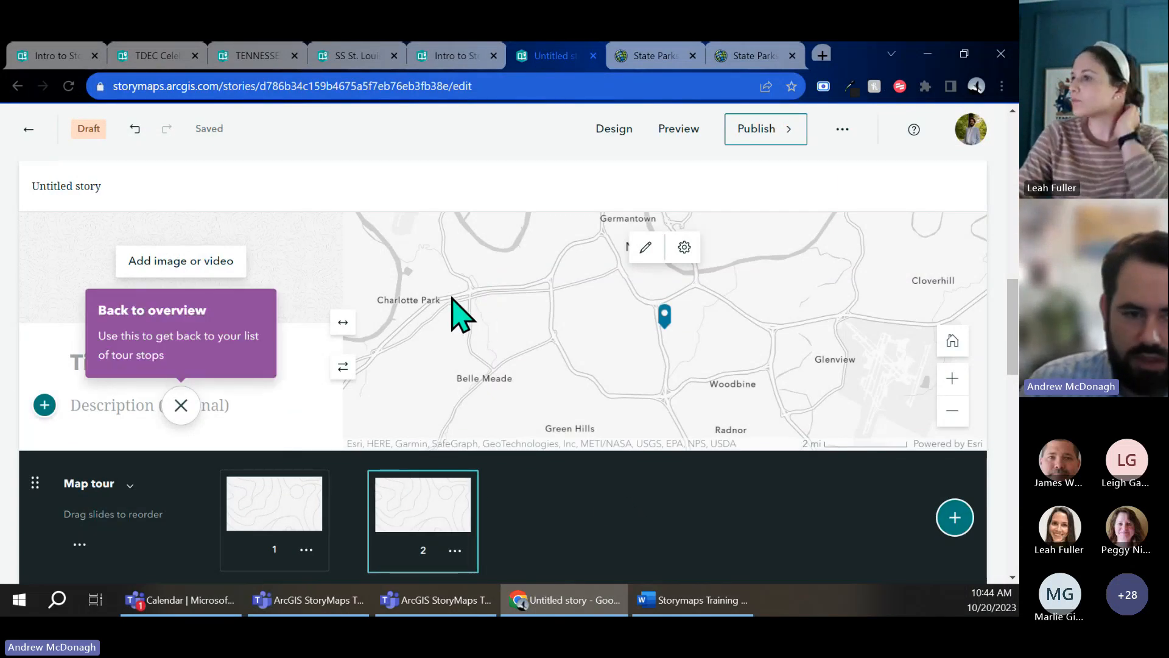
{"action": "left_click", "coordinate": [92, 405]}
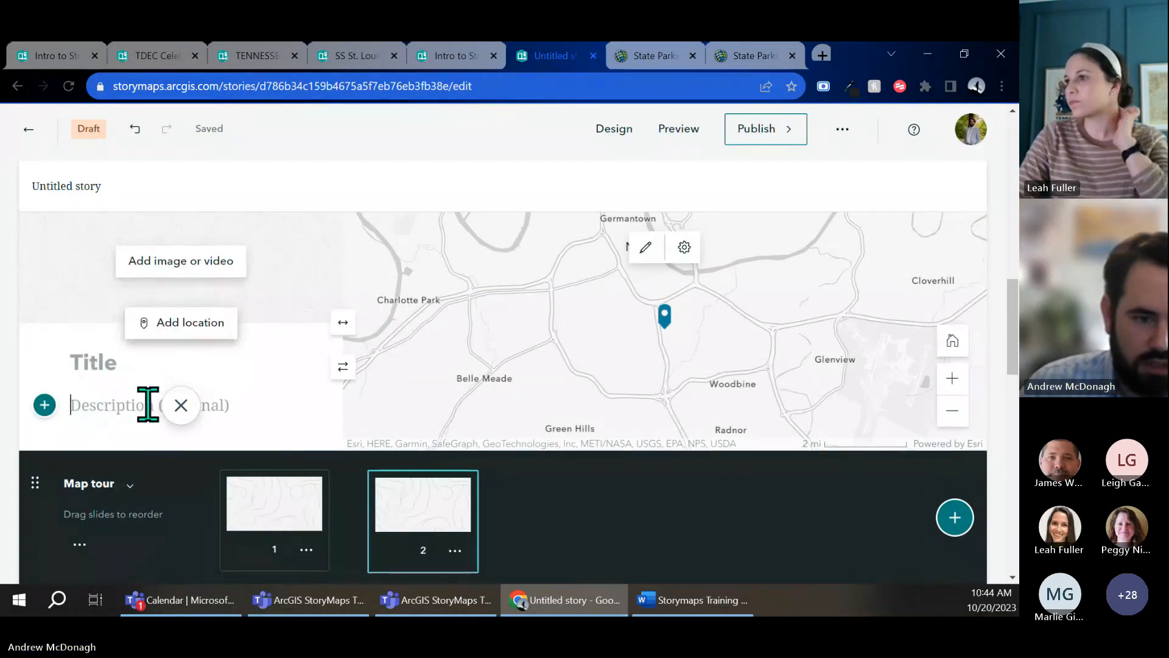
{"action": "left_click", "coordinate": [164, 337]}
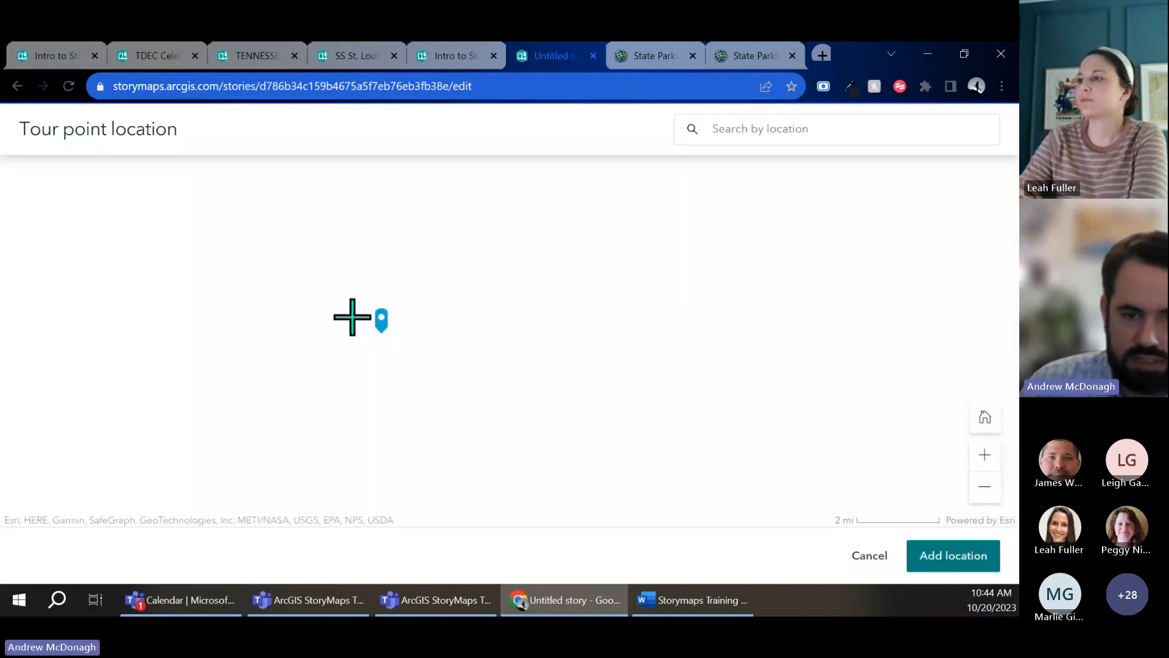
{"action": "scroll", "coordinate": [321, 316], "scroll_direction": "down", "scroll_amount": 4}
{"action": "scroll", "coordinate": [291, 269], "scroll_direction": "down", "scroll_amount": 3}
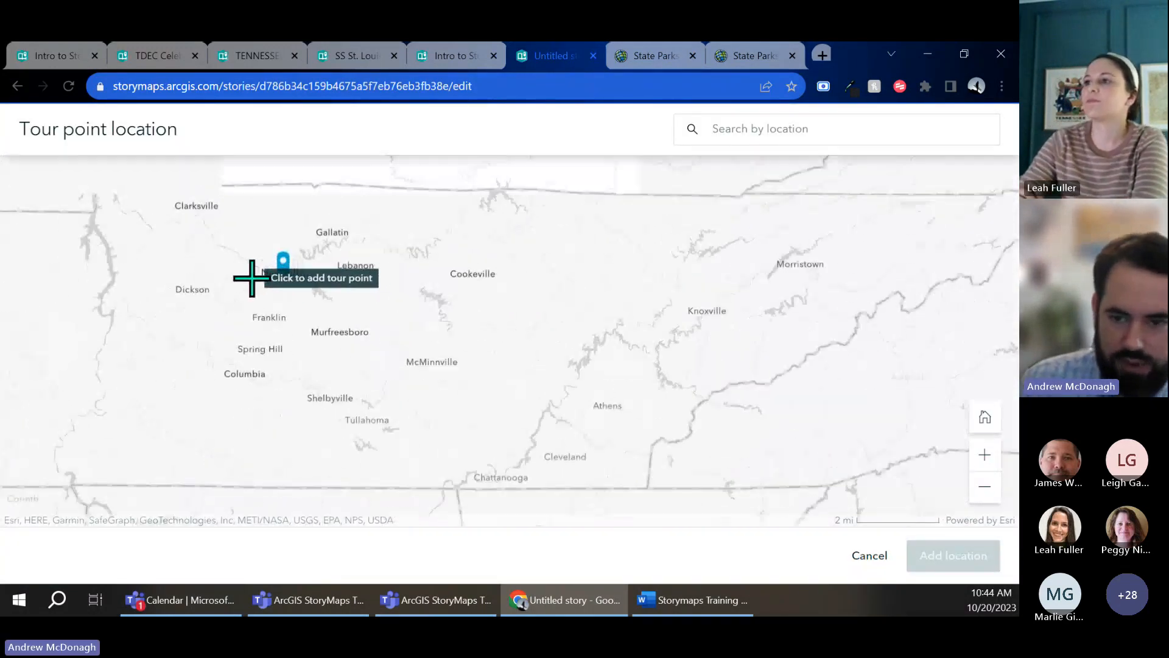
{"action": "scroll", "coordinate": [495, 491], "scroll_direction": "up", "scroll_amount": 2}
{"action": "scroll", "coordinate": [495, 491], "scroll_direction": "up", "scroll_amount": 2}
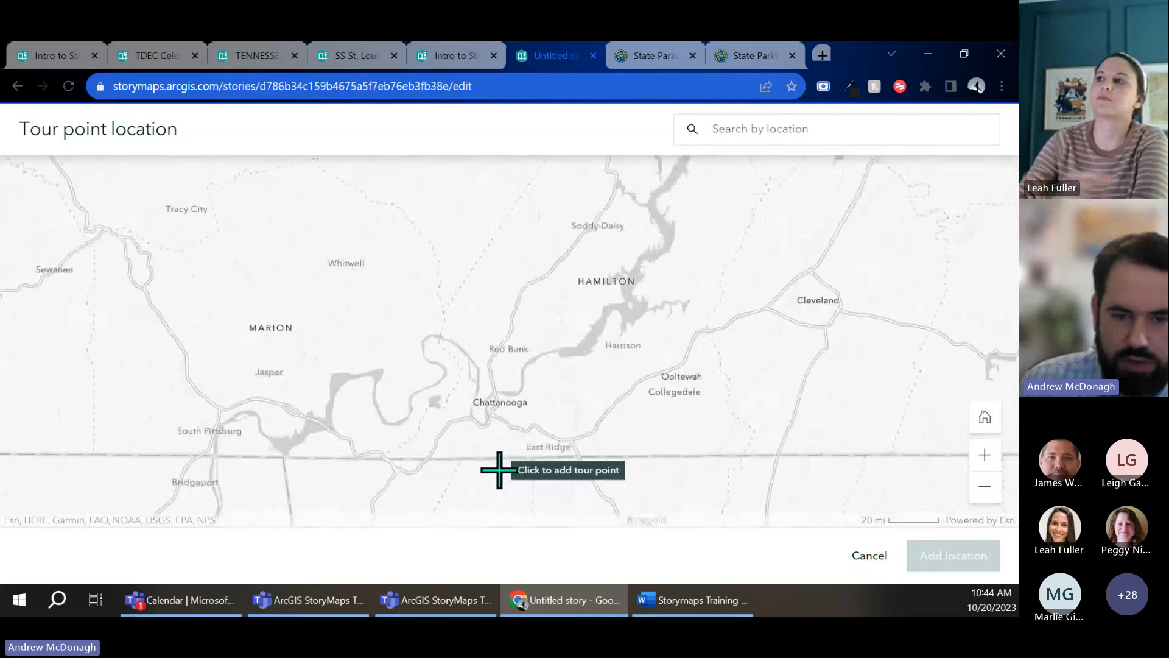
{"action": "scroll", "coordinate": [488, 379], "scroll_direction": "up", "scroll_amount": 1}
{"action": "scroll", "coordinate": [500, 352], "scroll_direction": "up", "scroll_amount": 1}
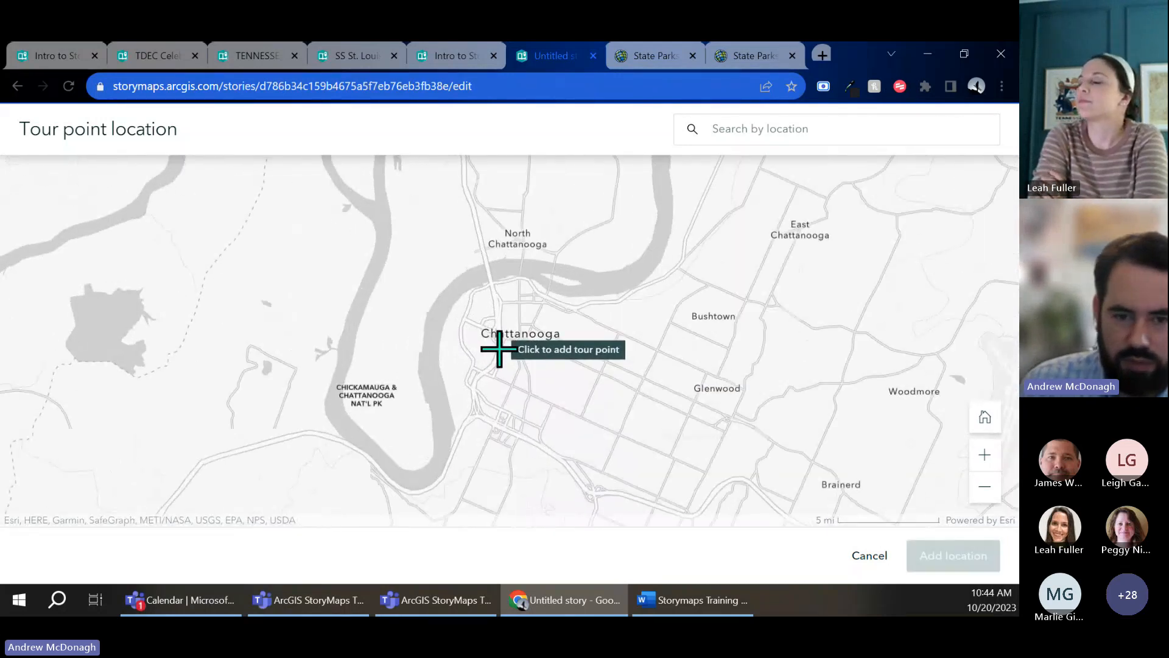
{"action": "scroll", "coordinate": [500, 349], "scroll_direction": "up", "scroll_amount": 2}
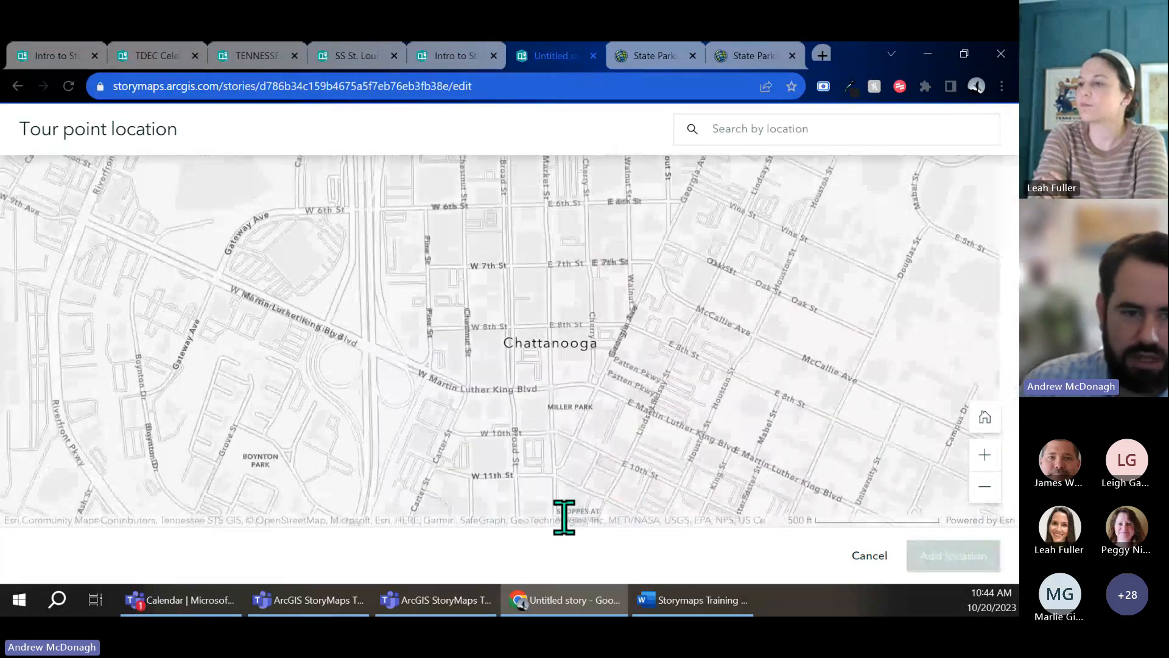
{"action": "scroll", "coordinate": [536, 463], "scroll_direction": "down", "scroll_amount": 1}
{"action": "scroll", "coordinate": [446, 245], "scroll_direction": "up", "scroll_amount": 1}
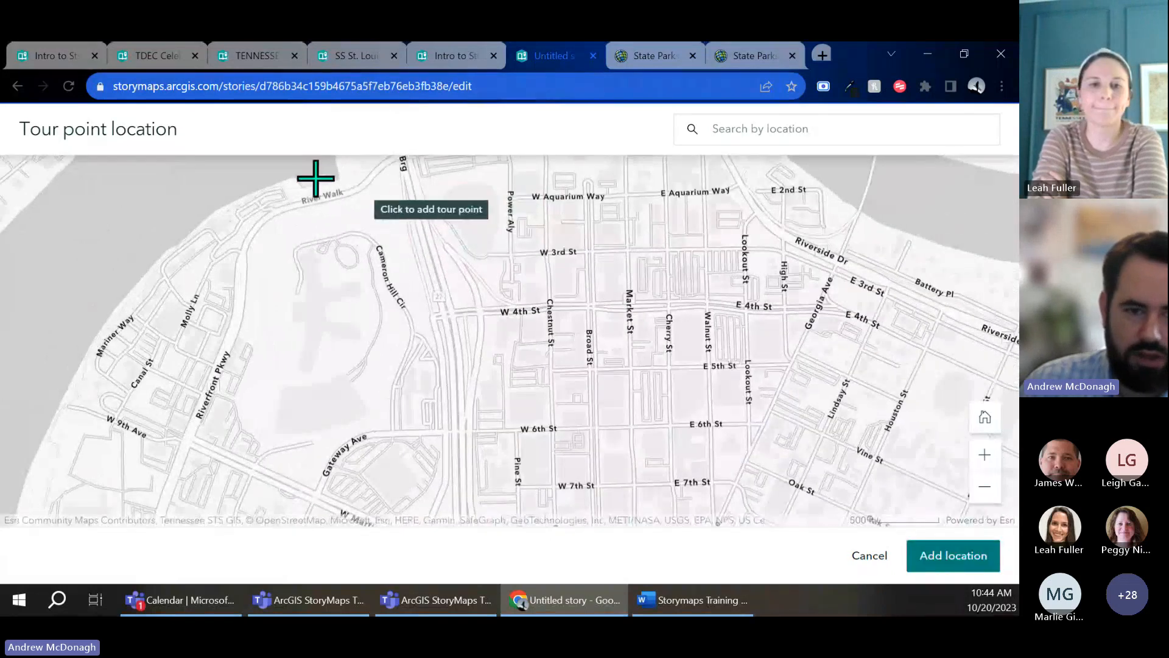
{"action": "left_click", "coordinate": [296, 195]}
Step: Frame the Chattanooga marker at Buildings scale, use the current zoom level, and add the location
{"action": "scroll", "coordinate": [253, 180], "scroll_direction": "up", "scroll_amount": 3}
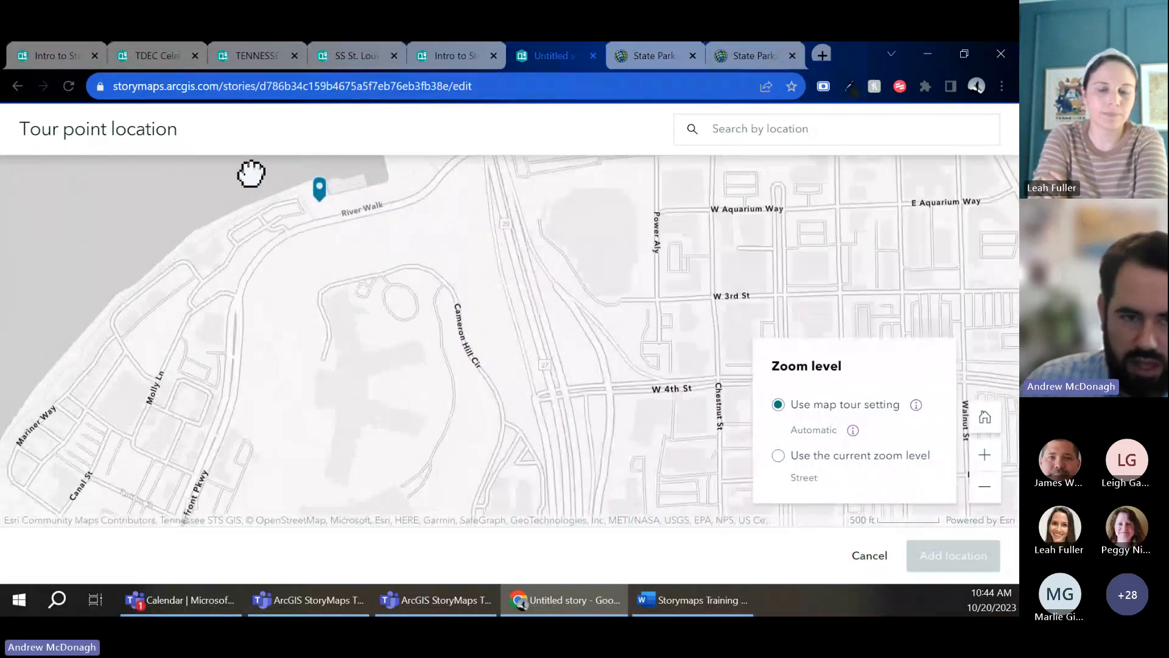
{"action": "left_click_drag", "start_coordinate": [333, 296], "coordinate": [341, 329]}
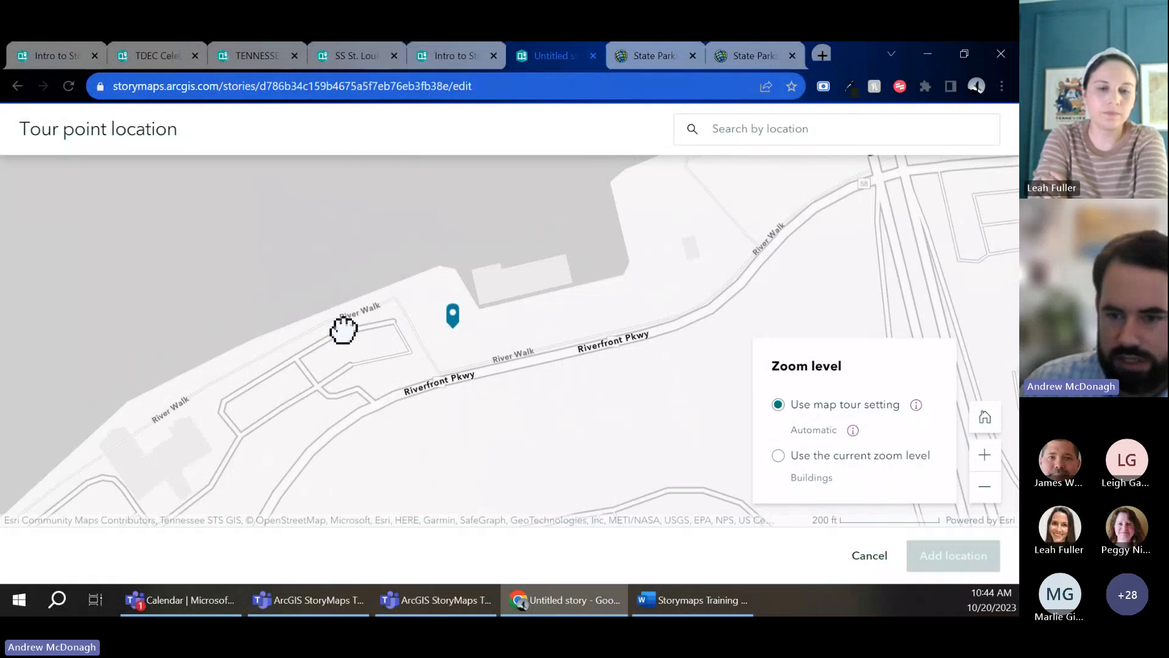
{"action": "left_click", "coordinate": [801, 462]}
{"action": "left_click", "coordinate": [951, 555]}
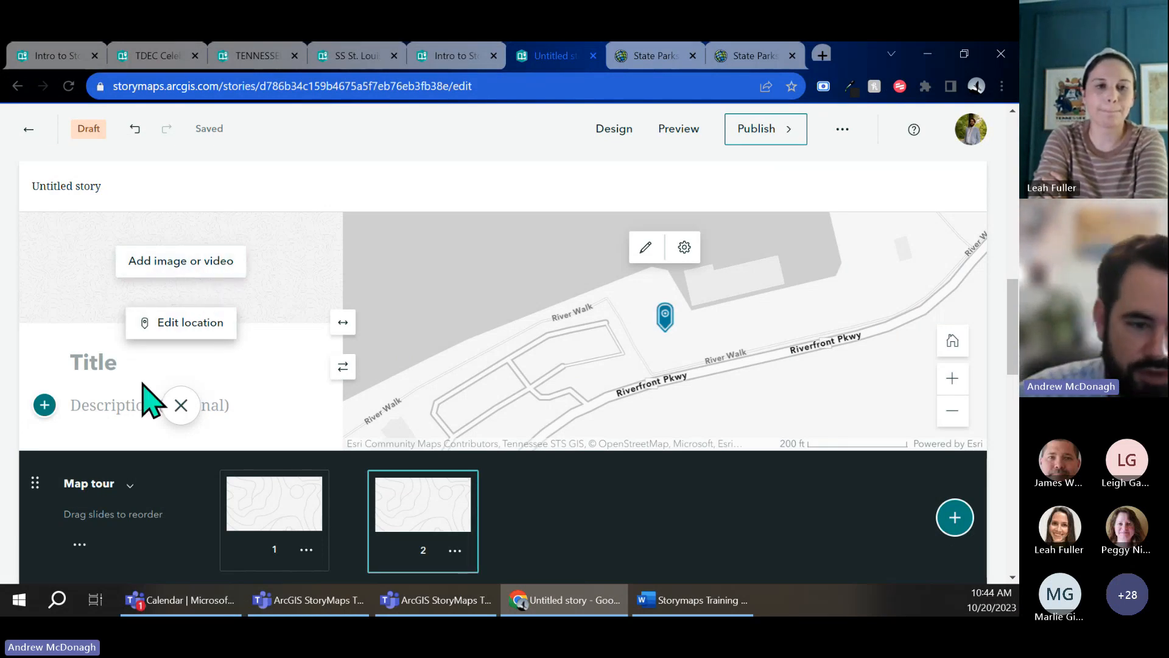
Step: Look at the content types that can be added to the second tour point's description
{"action": "left_click", "coordinate": [45, 405]}
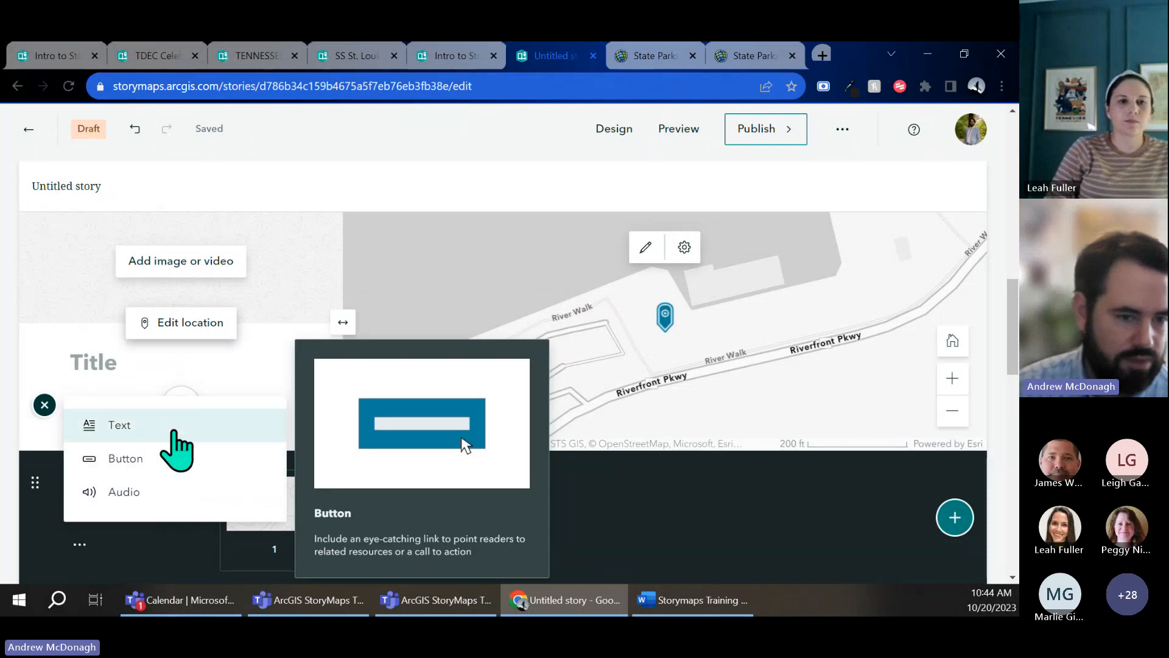
{"action": "scroll", "coordinate": [144, 384], "scroll_direction": "down", "scroll_amount": 3}
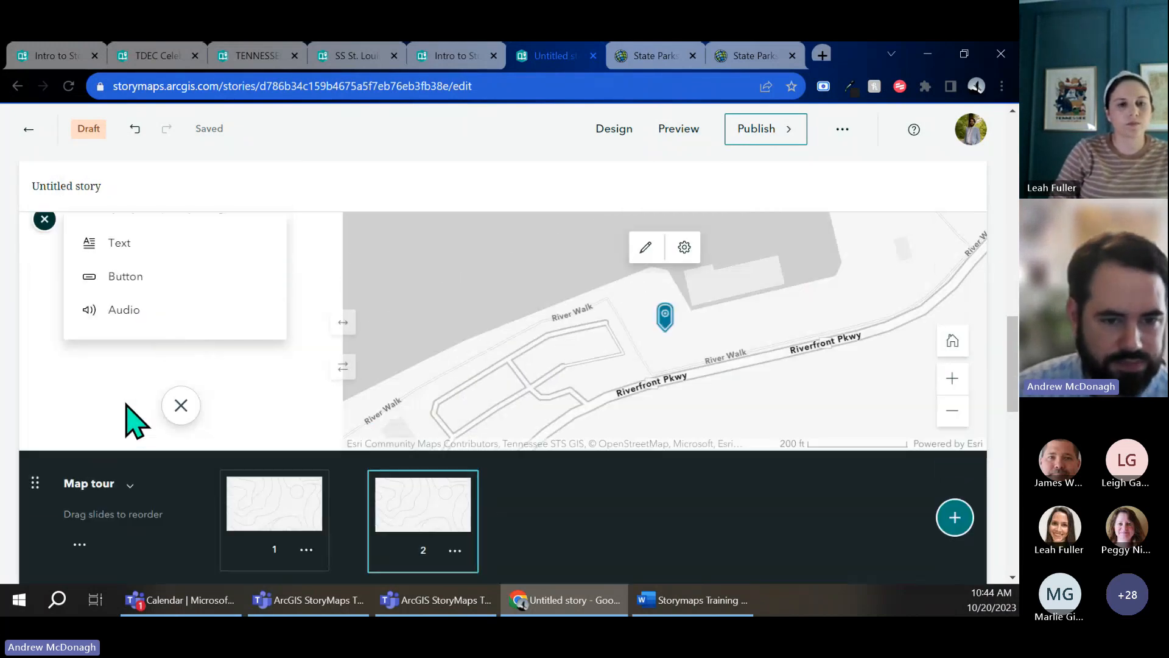
{"action": "scroll", "coordinate": [221, 386], "scroll_direction": "up", "scroll_amount": 3}
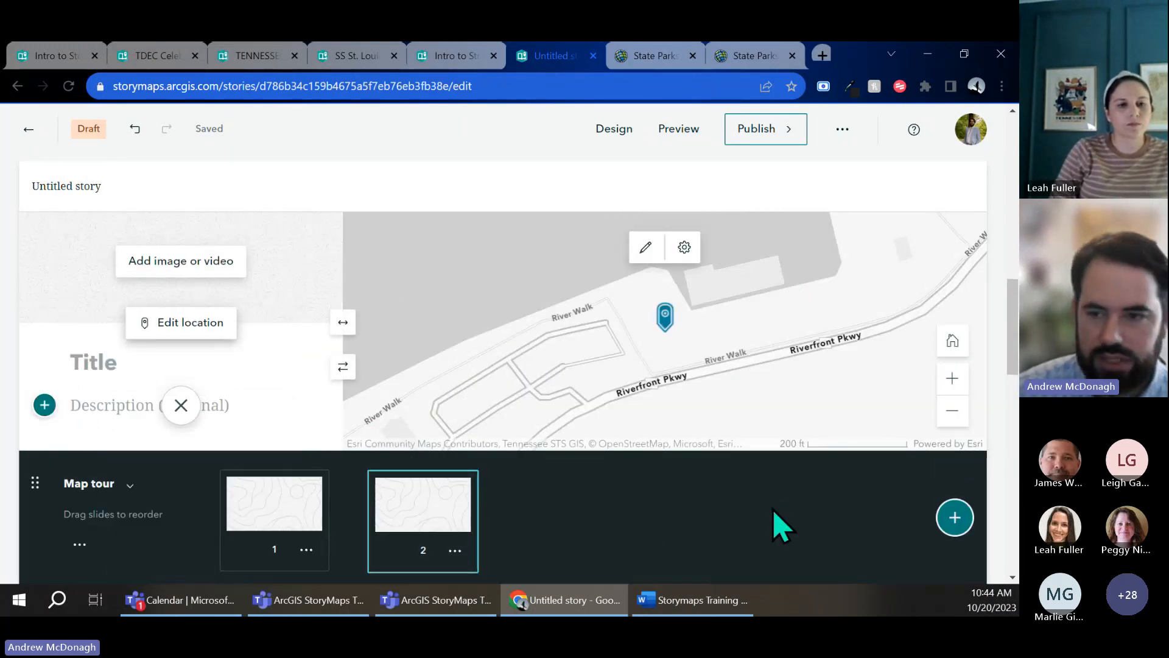
Step: Return to the first tour point and look over its media, location, title and description area
{"action": "left_click", "coordinate": [274, 504]}
{"action": "scroll", "coordinate": [235, 334], "scroll_direction": "up", "scroll_amount": 5}
{"action": "scroll", "coordinate": [235, 334], "scroll_direction": "down", "scroll_amount": 5}
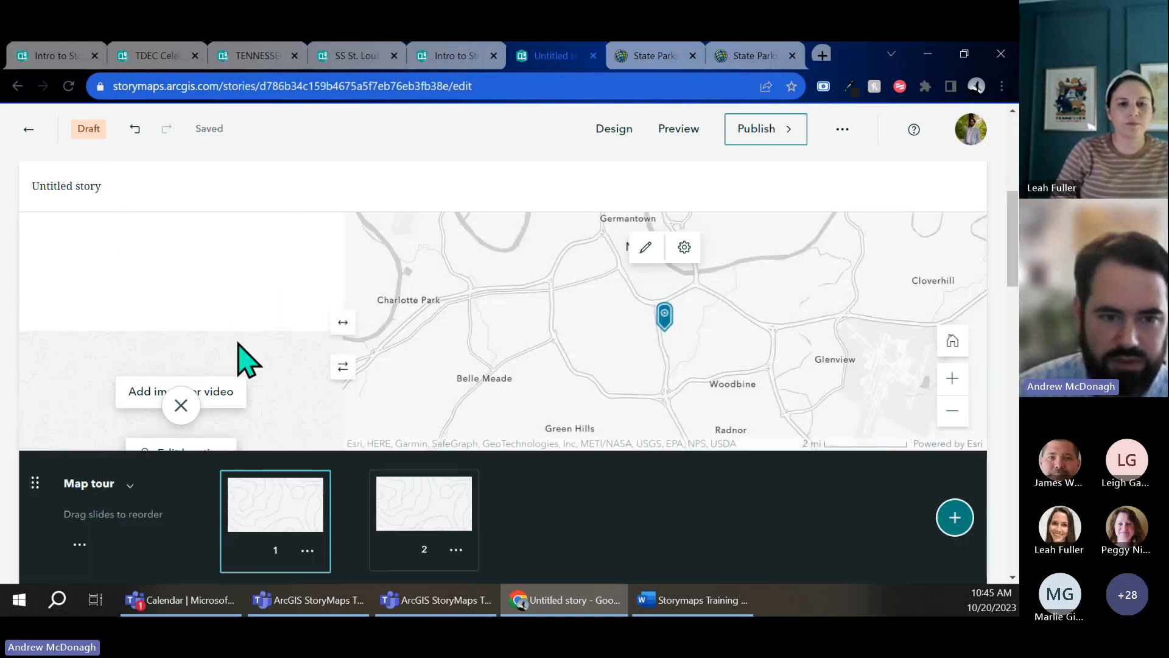
{"action": "scroll", "coordinate": [238, 397], "scroll_direction": "down", "scroll_amount": 2}
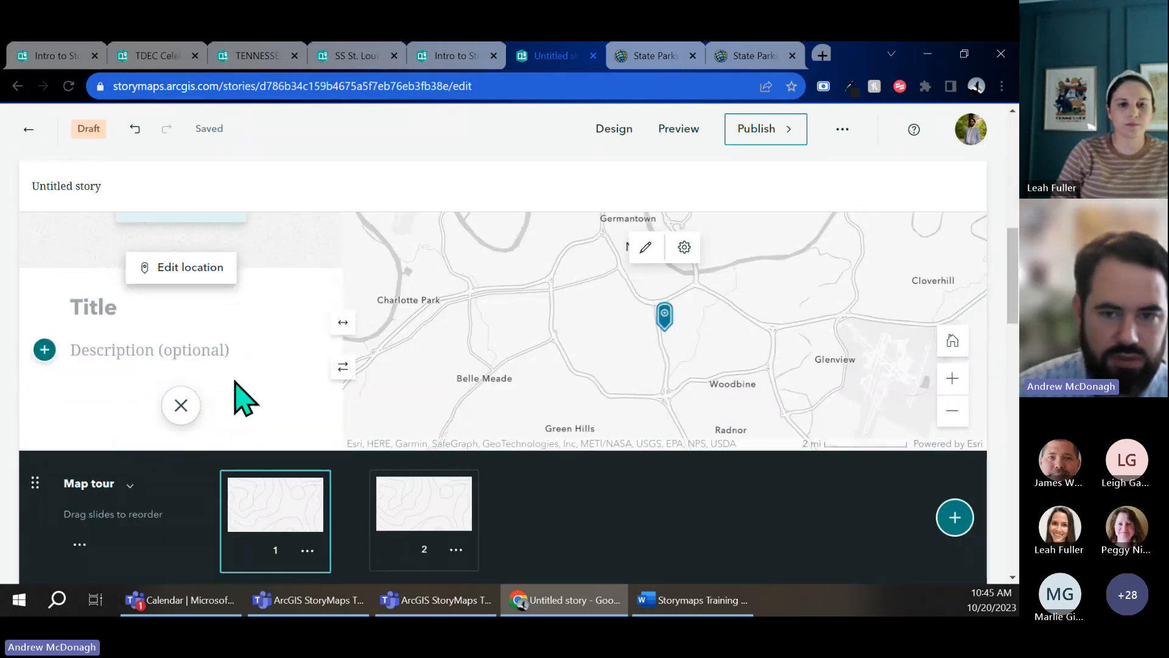
Step: Set the map tour's basemap to the ONE SMART PARK map from the organization's maps
{"action": "left_click", "coordinate": [655, 243]}
{"action": "scroll", "coordinate": [235, 373], "scroll_direction": "down", "scroll_amount": 3}
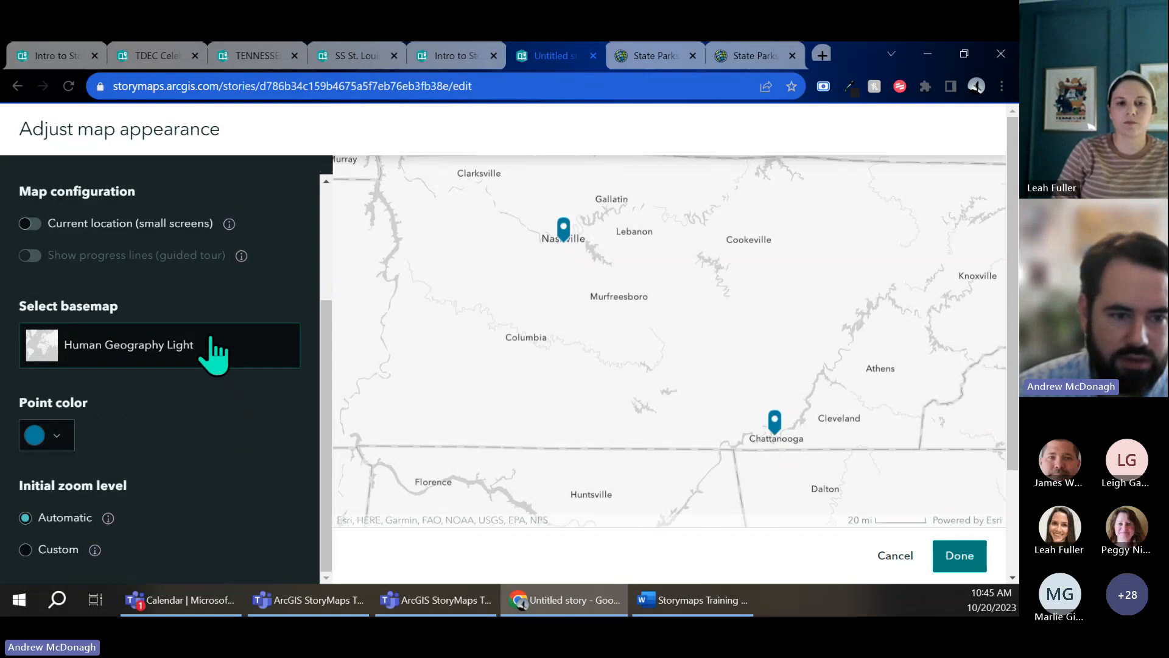
{"action": "left_click", "coordinate": [215, 355]}
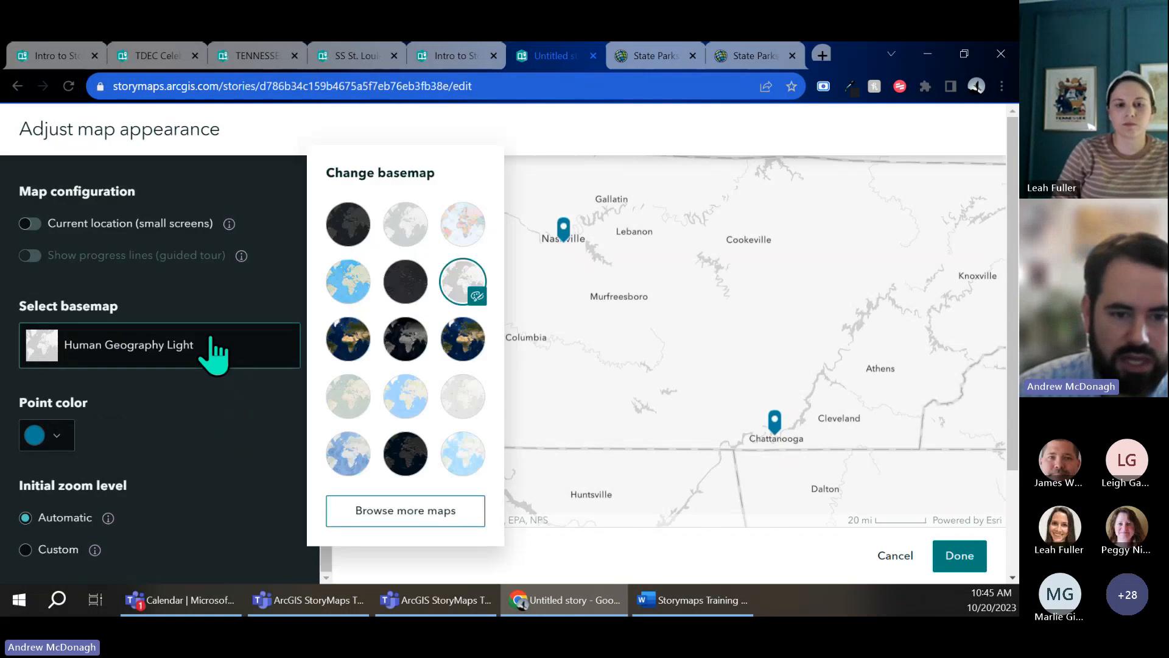
{"action": "left_click", "coordinate": [429, 518]}
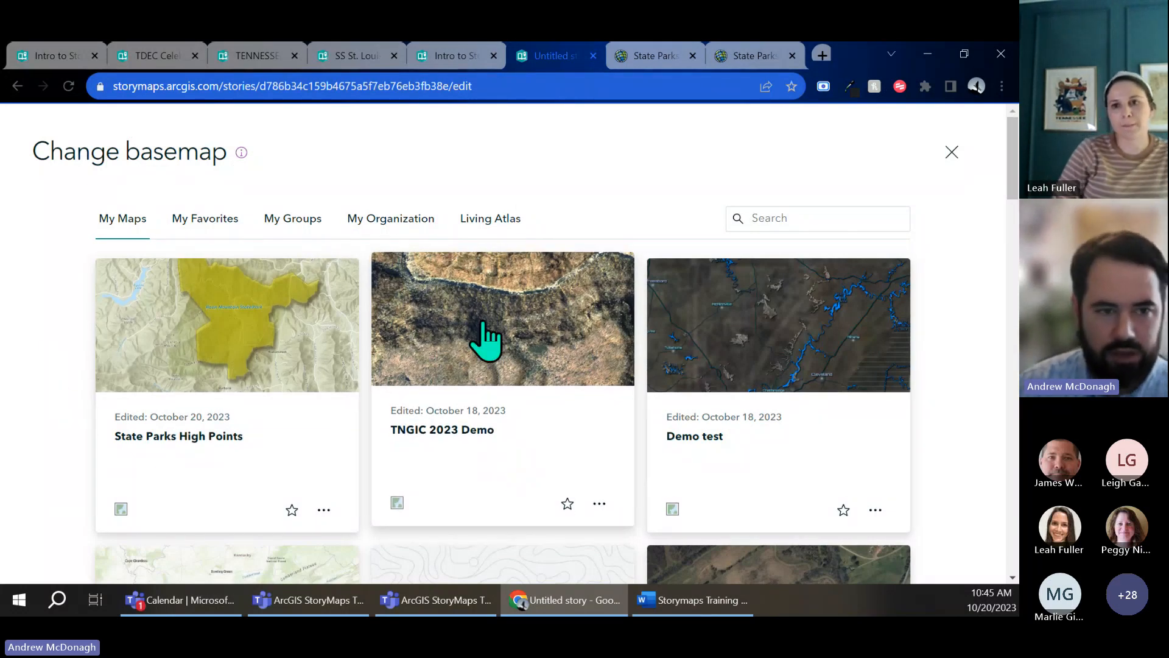
{"action": "left_click", "coordinate": [385, 222]}
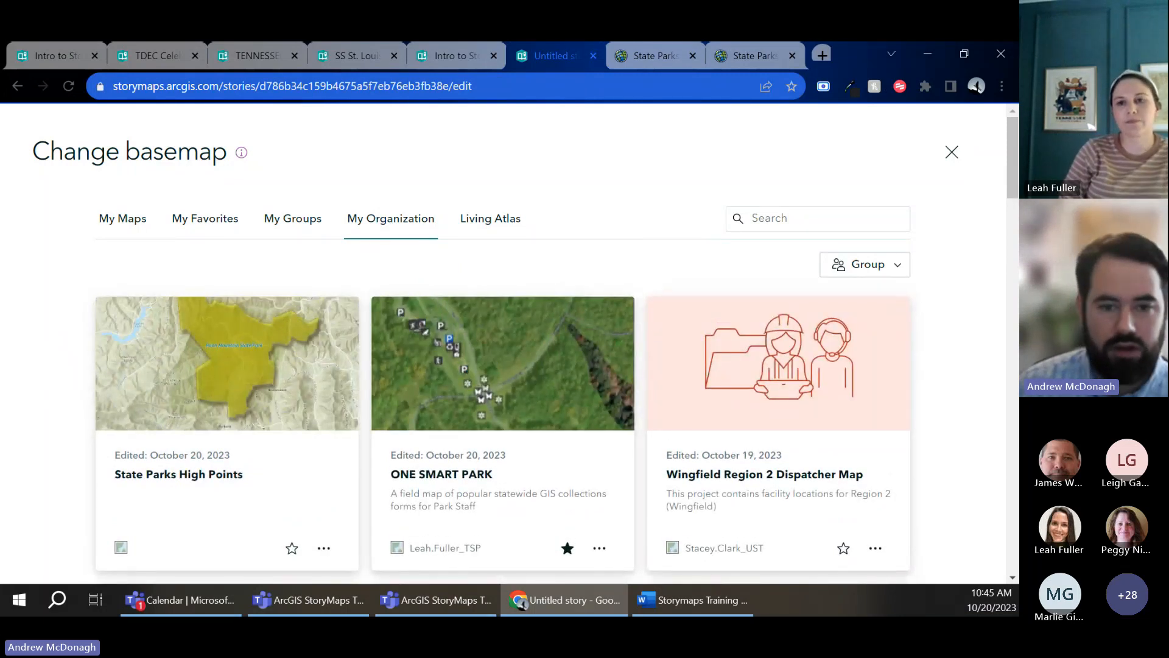
{"action": "left_click", "coordinate": [501, 408]}
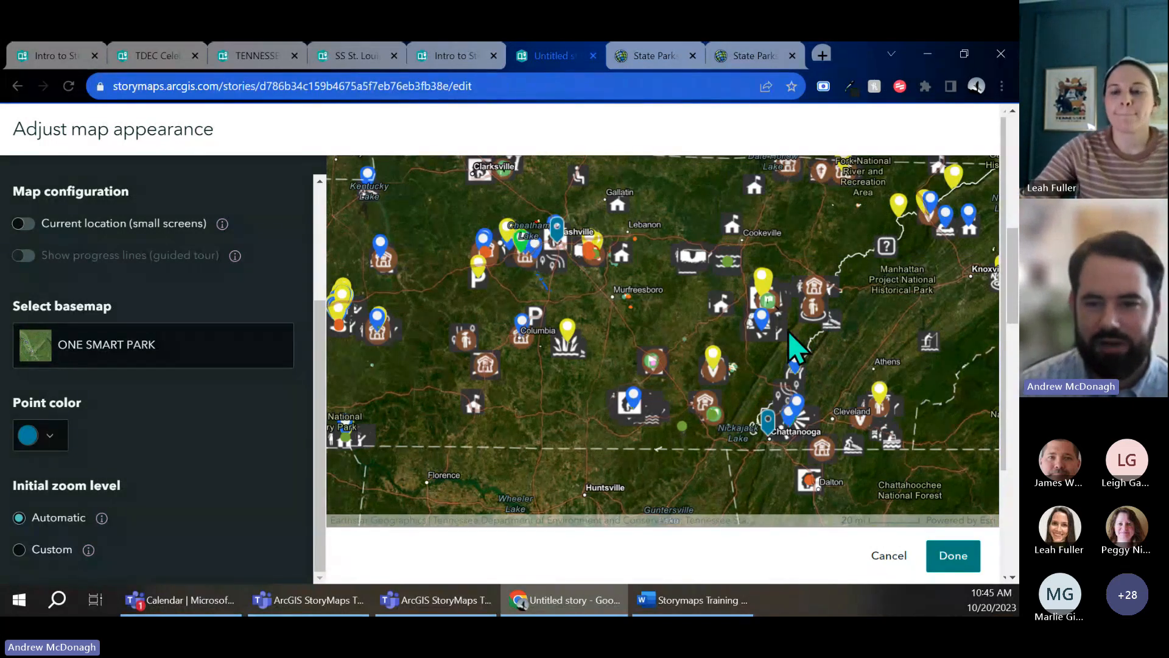
Step: Switch the tour's basemap to the TNGIC 2023 Demo map from the user's own maps and apply the appearance settings
{"action": "left_click", "coordinate": [186, 360]}
{"action": "left_click", "coordinate": [365, 515]}
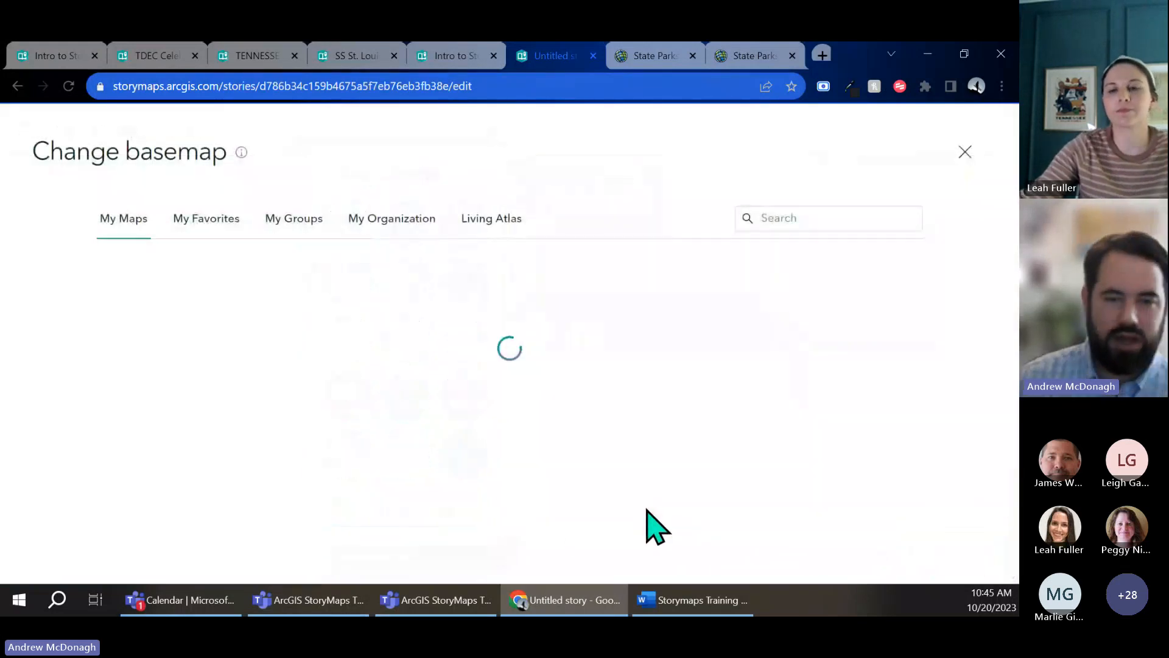
{"action": "left_click", "coordinate": [529, 364]}
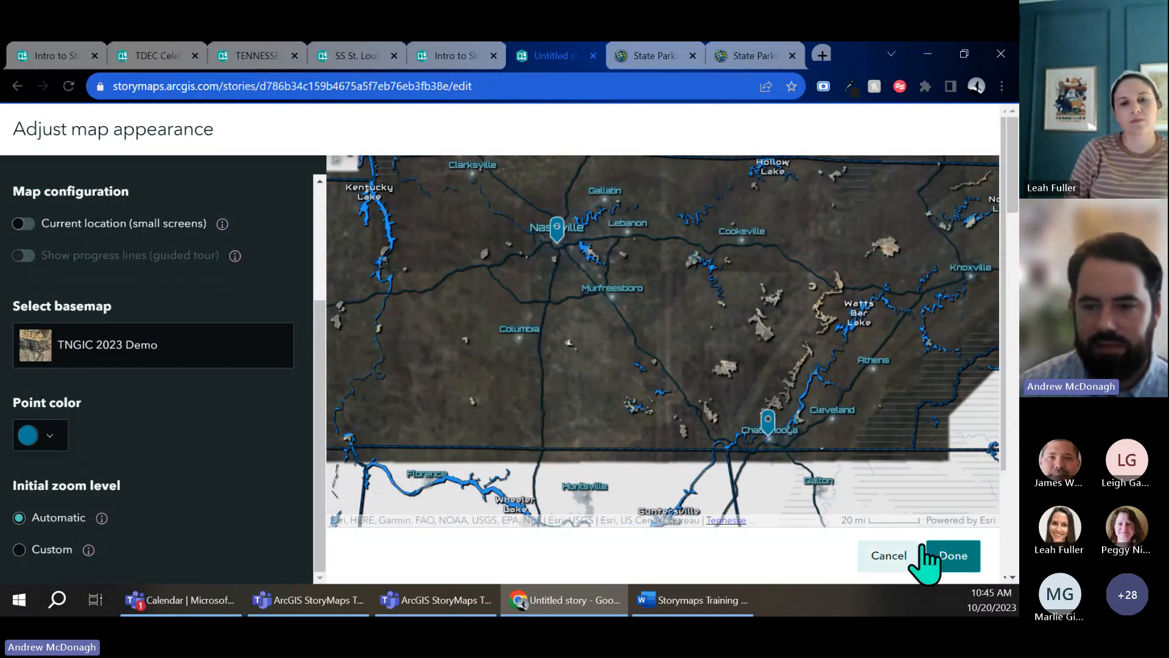
{"action": "left_click", "coordinate": [952, 558]}
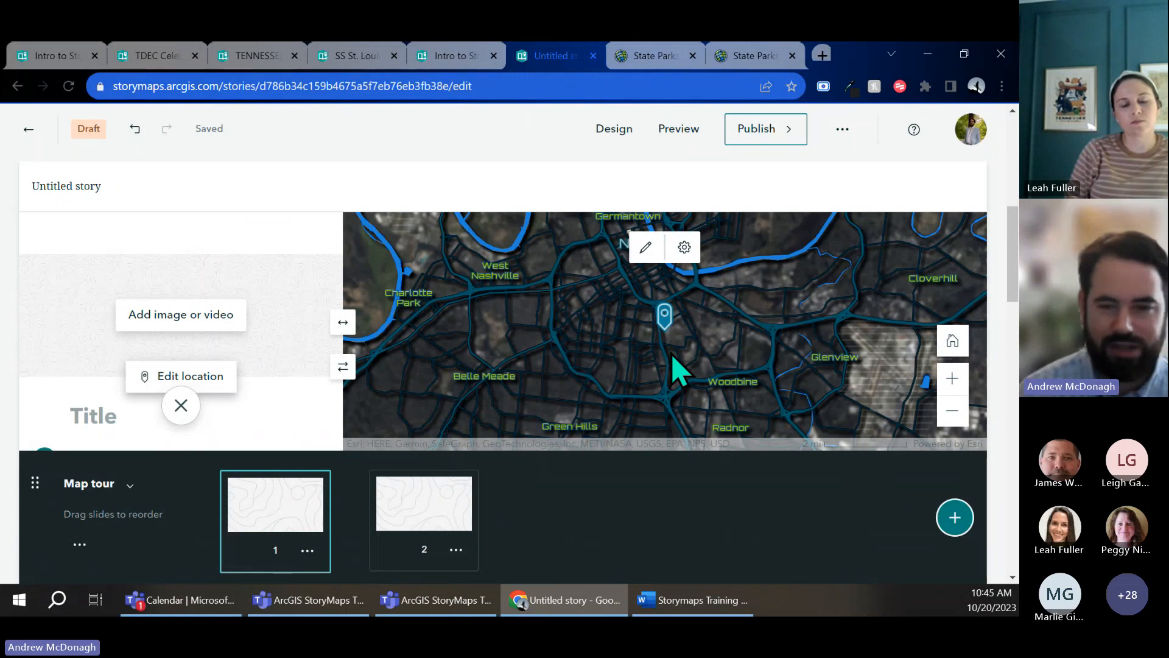
Step: Add a third tour point to the map tour after the Chattanooga point
{"action": "scroll", "coordinate": [619, 380], "scroll_direction": "down", "scroll_amount": 5}
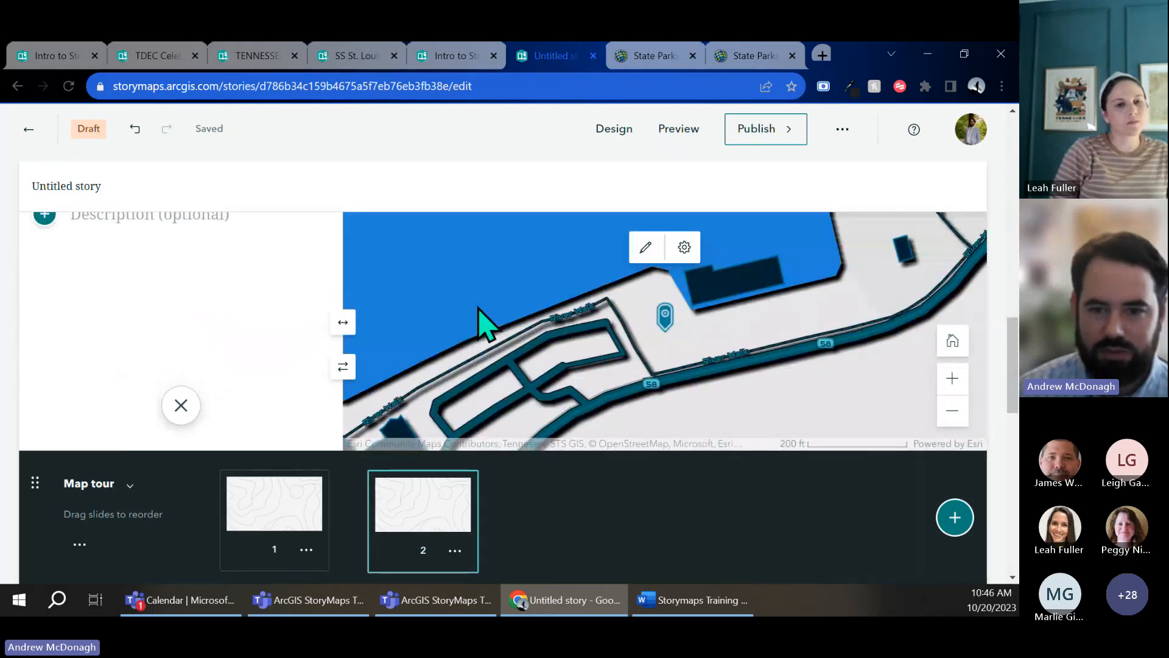
{"action": "scroll", "coordinate": [485, 323], "scroll_direction": "down", "scroll_amount": 2}
{"action": "scroll", "coordinate": [485, 323], "scroll_direction": "up", "scroll_amount": 2}
{"action": "scroll", "coordinate": [477, 307], "scroll_direction": "up", "scroll_amount": 5}
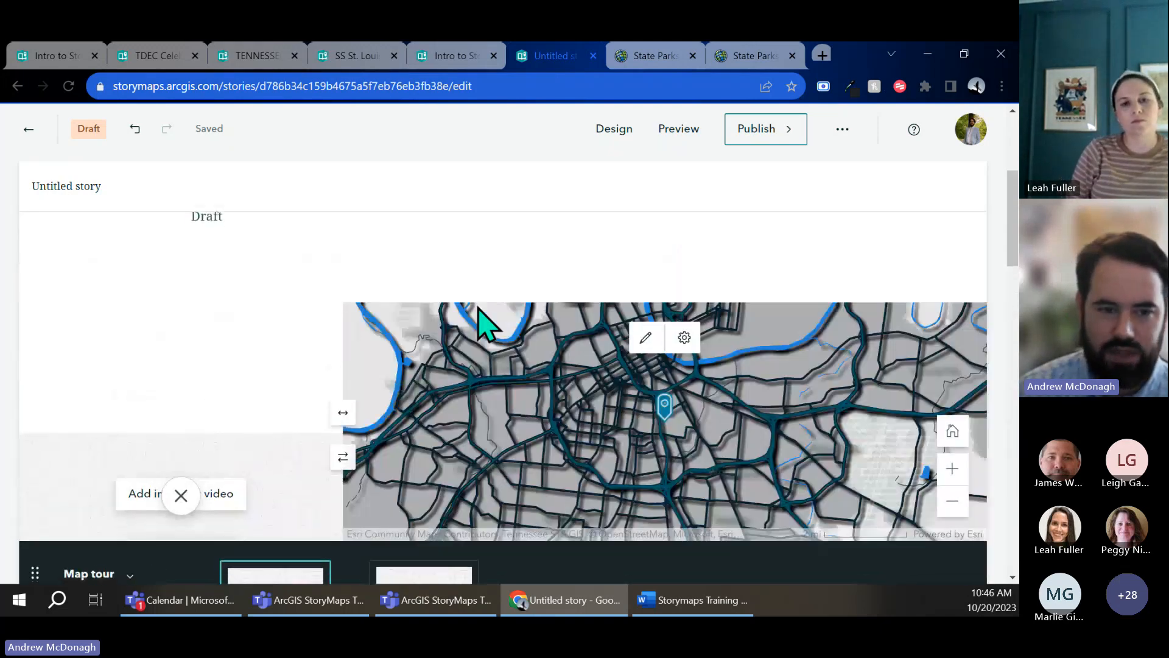
{"action": "scroll", "coordinate": [476, 309], "scroll_direction": "down", "scroll_amount": 7}
{"action": "left_click", "coordinate": [954, 519]}
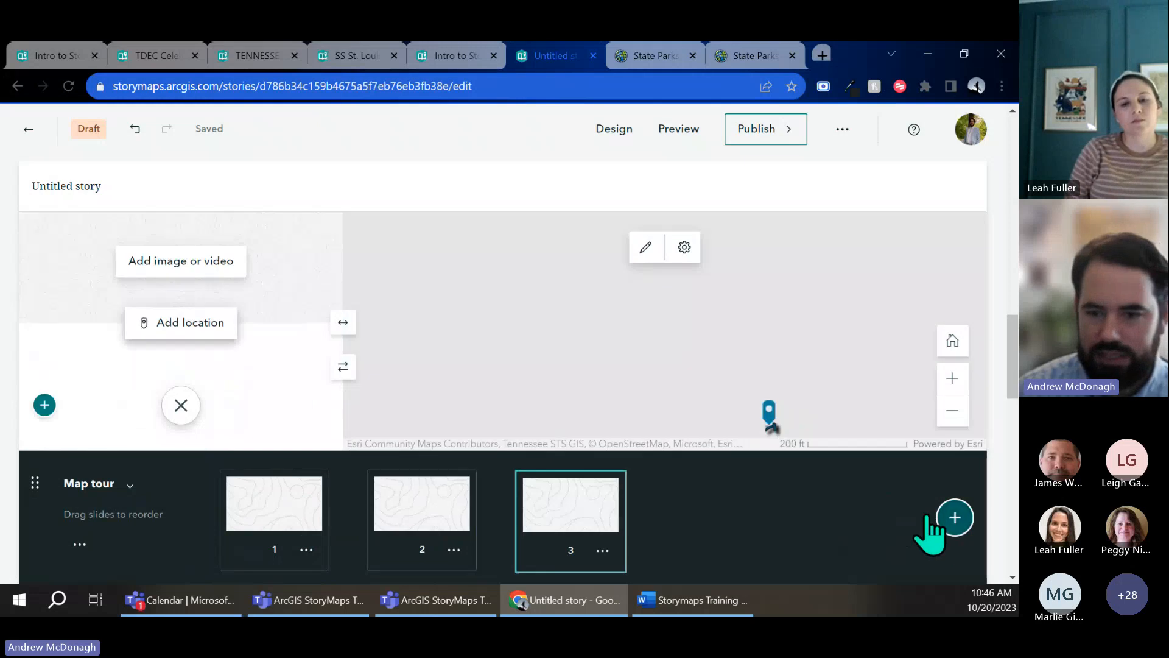
{"action": "scroll", "coordinate": [791, 368], "scroll_direction": "up", "scroll_amount": 4}
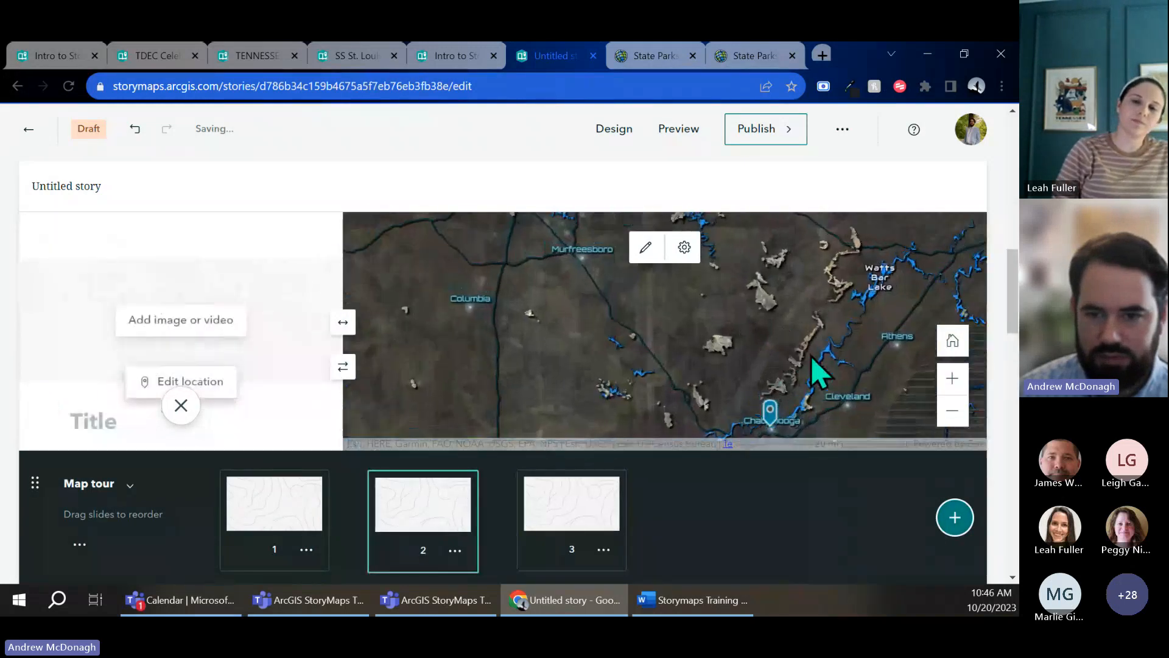
{"action": "scroll", "coordinate": [788, 396], "scroll_direction": "down", "scroll_amount": 6}
{"action": "scroll", "coordinate": [789, 396], "scroll_direction": "down", "scroll_amount": 3}
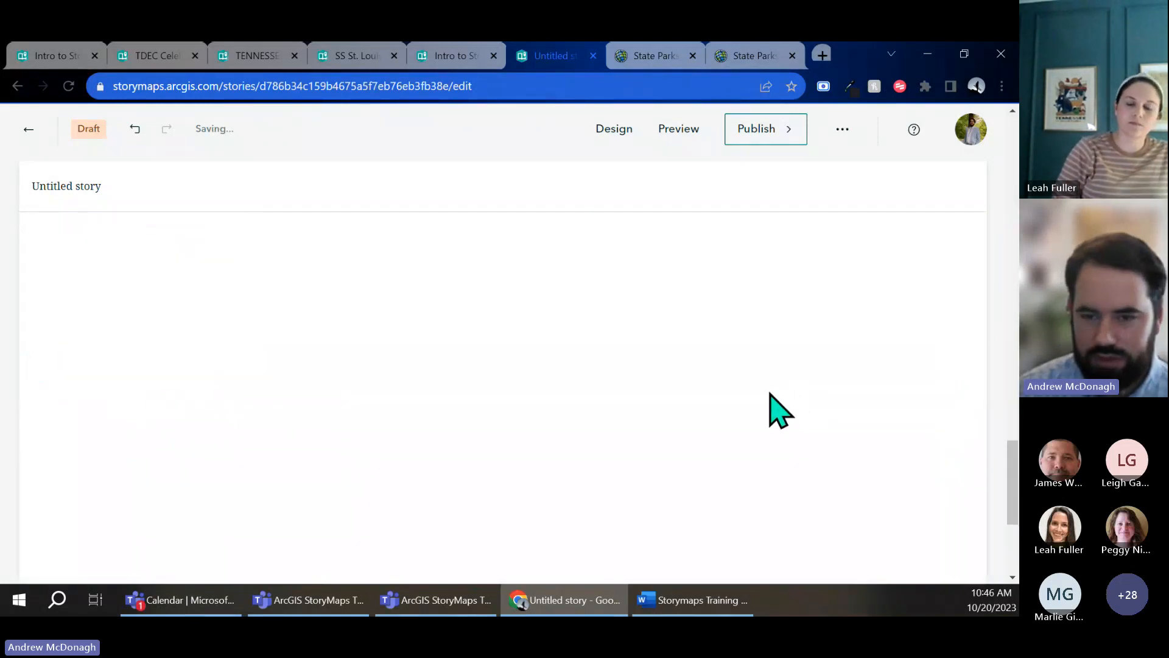
{"action": "scroll", "coordinate": [770, 410], "scroll_direction": "up", "scroll_amount": 6}
{"action": "left_click_drag", "start_coordinate": [791, 378], "coordinate": [657, 327]}
{"action": "scroll", "coordinate": [146, 320], "scroll_direction": "up", "scroll_amount": 3}
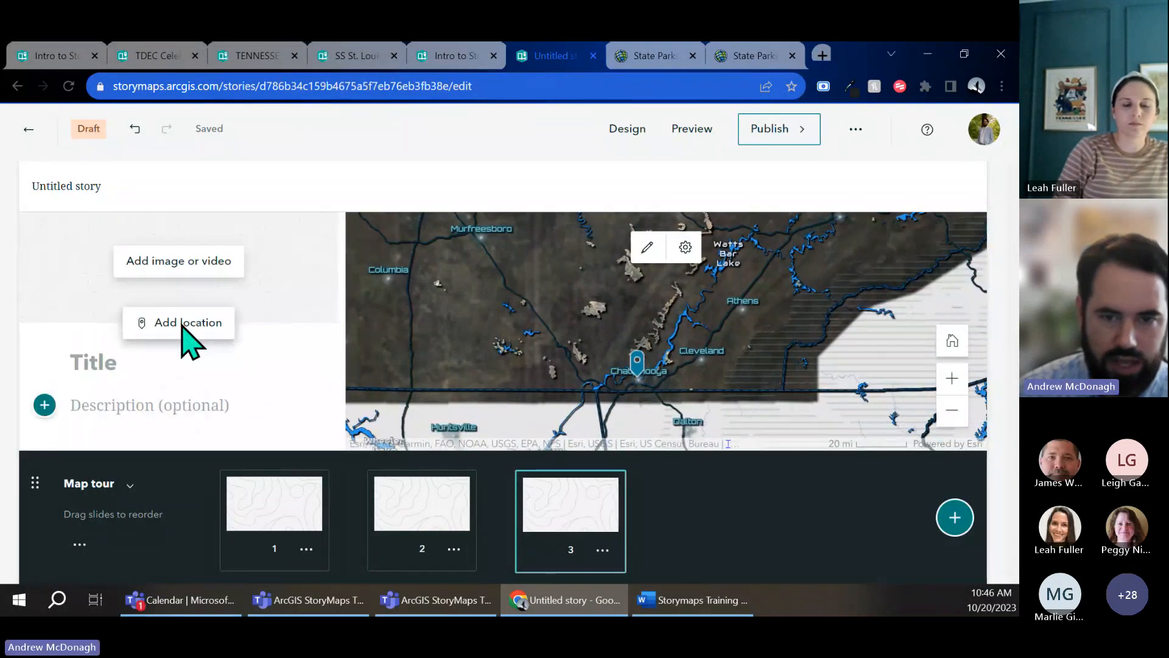
Step: Place the third tour point at the small lake west of Soddy-Daisy, use the current zoom level, and add the location
{"action": "left_click", "coordinate": [182, 324]}
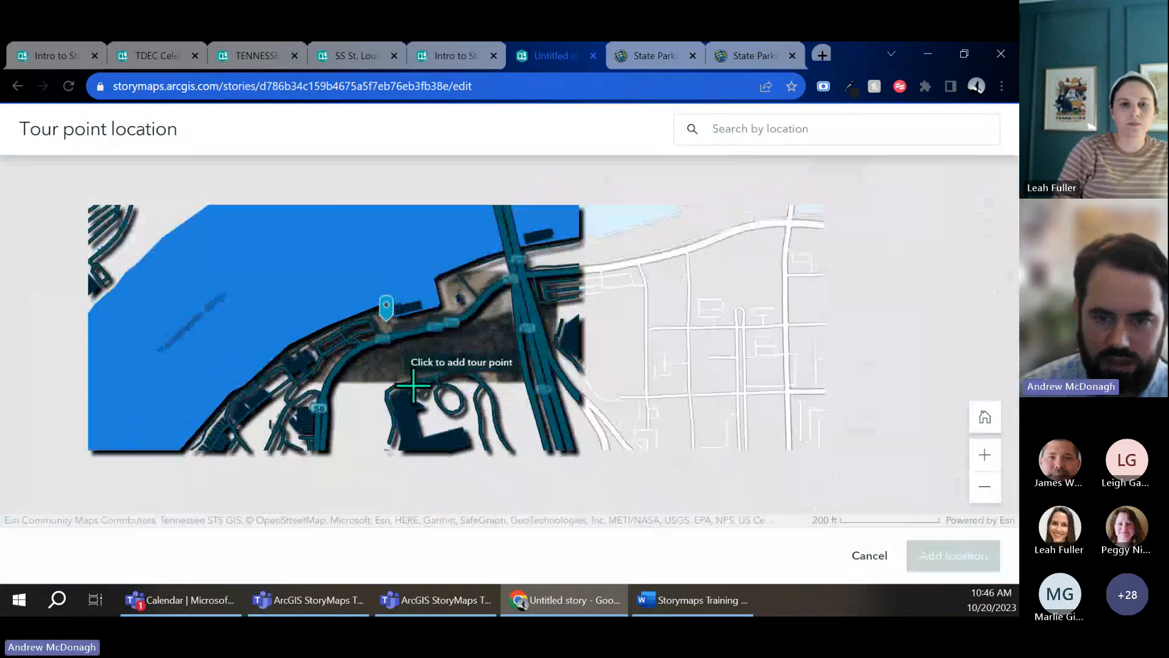
{"action": "scroll", "coordinate": [417, 396], "scroll_direction": "down", "scroll_amount": 5}
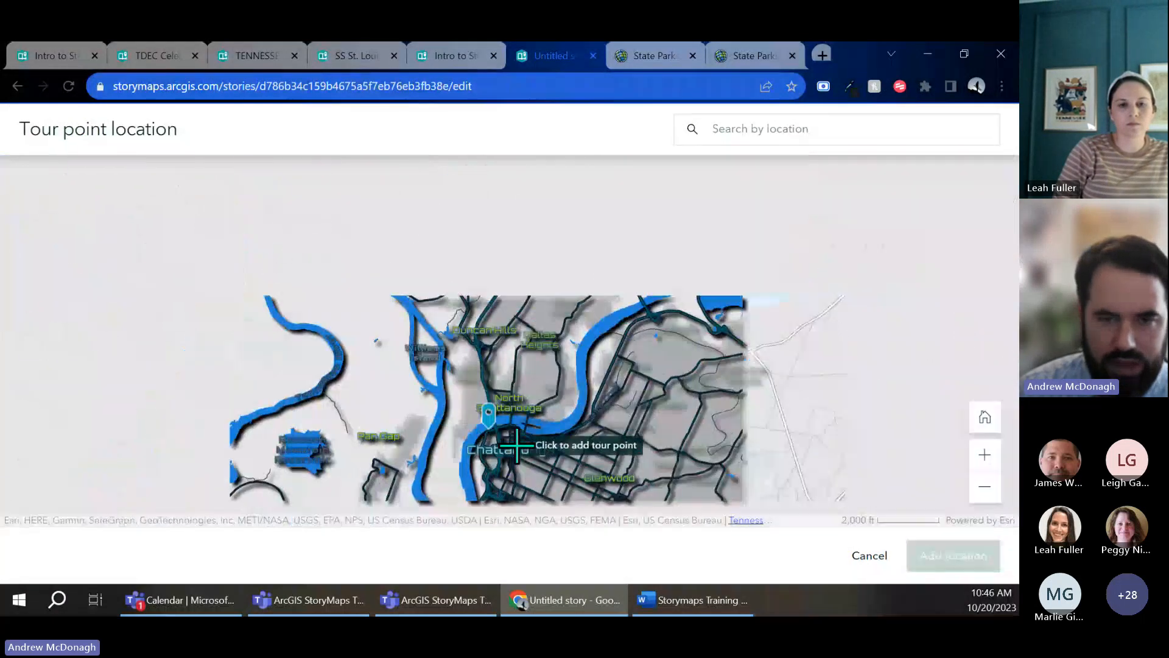
{"action": "scroll", "coordinate": [516, 446], "scroll_direction": "down", "scroll_amount": 4}
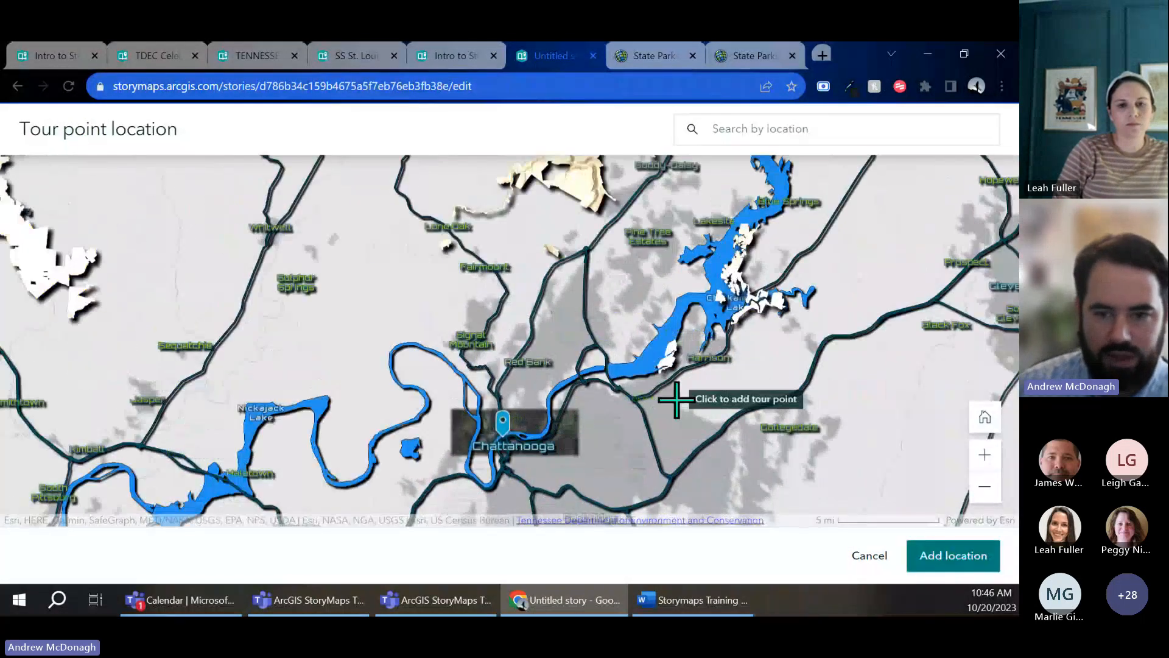
{"action": "scroll", "coordinate": [639, 305], "scroll_direction": "up", "scroll_amount": 2}
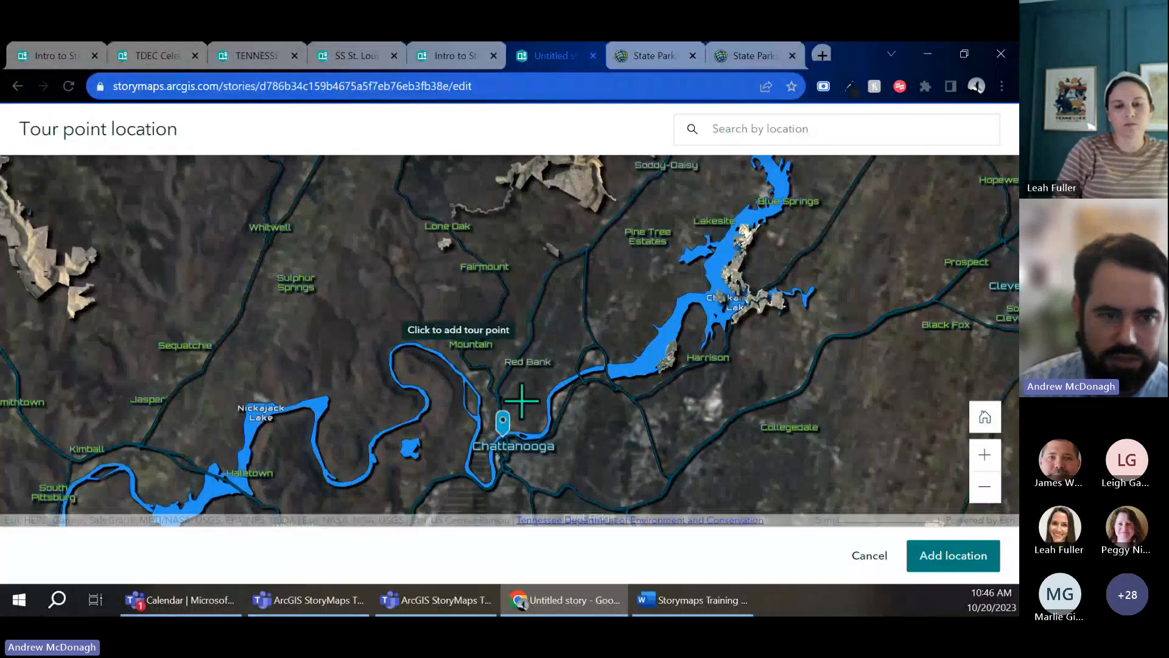
{"action": "scroll", "coordinate": [631, 294], "scroll_direction": "down", "scroll_amount": 2}
{"action": "scroll", "coordinate": [668, 315], "scroll_direction": "up", "scroll_amount": 2}
{"action": "left_click", "coordinate": [668, 319]}
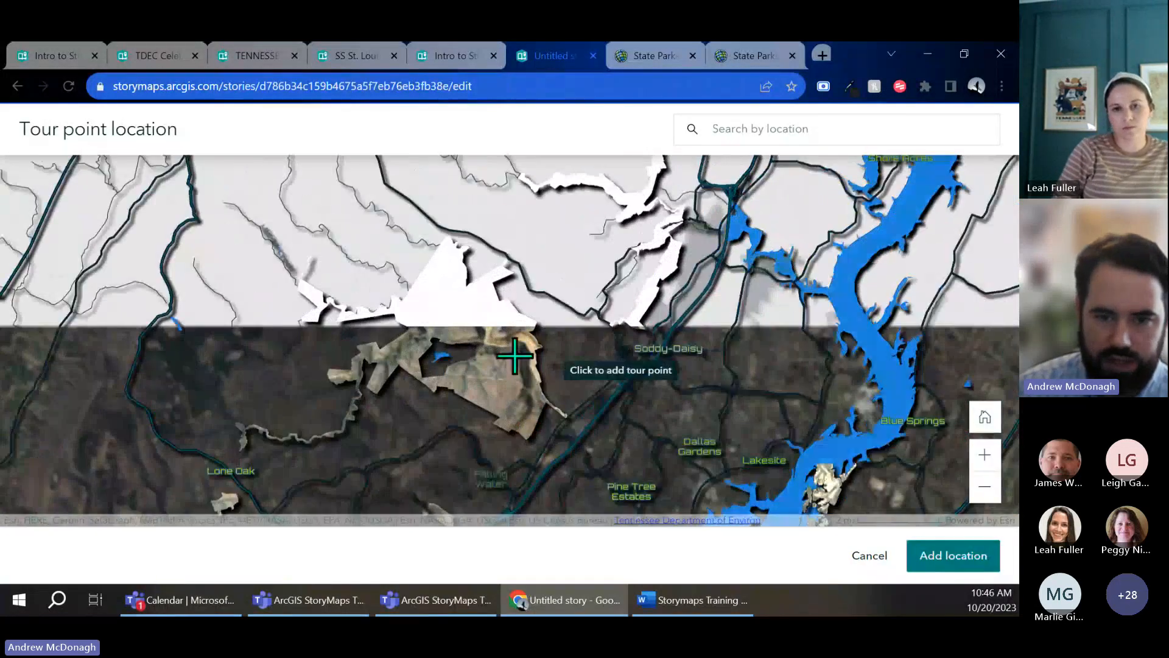
{"action": "left_click", "coordinate": [445, 351]}
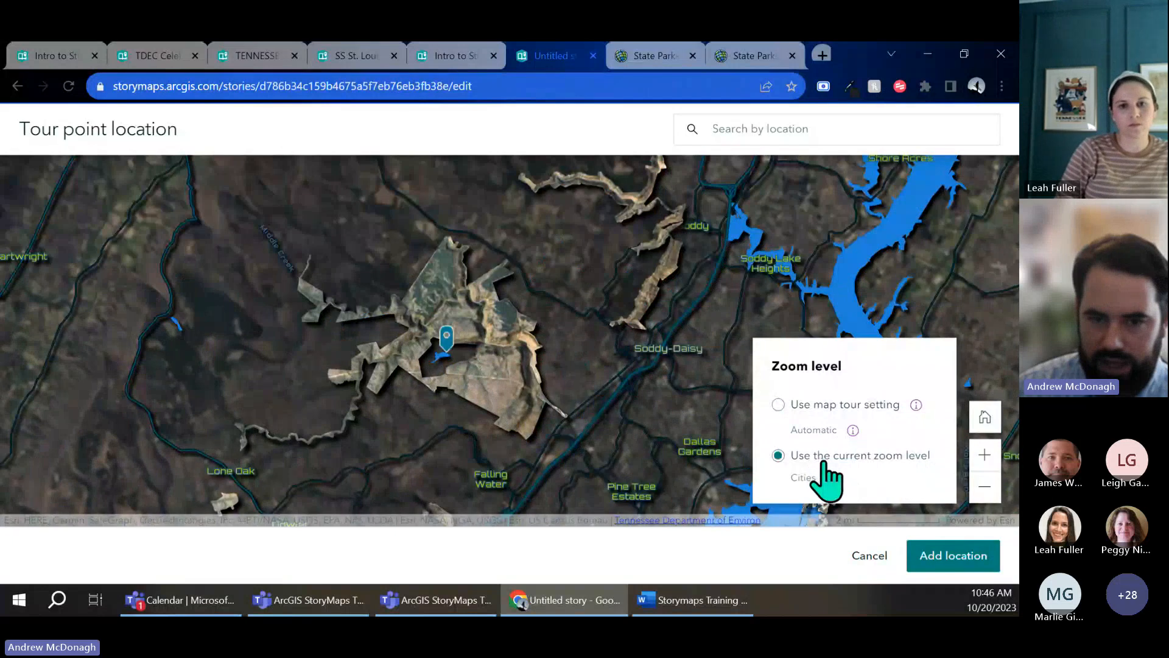
{"action": "left_click", "coordinate": [942, 566]}
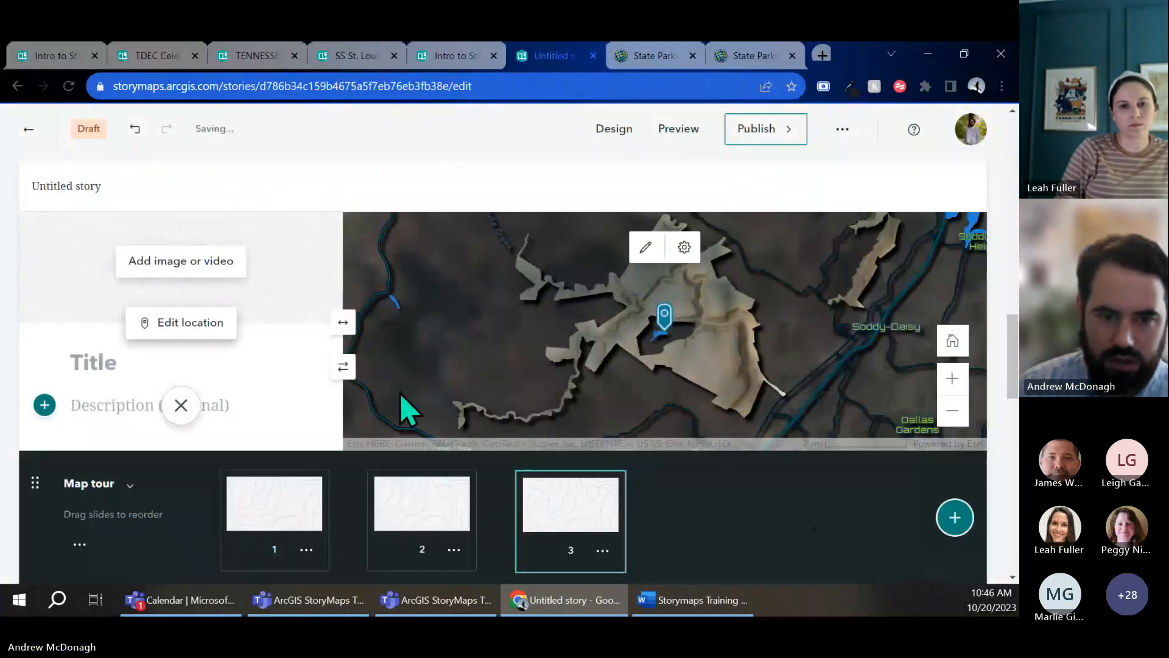
Step: Step through the three tour points and examine how the basemap draws at each location
{"action": "left_click", "coordinate": [282, 489]}
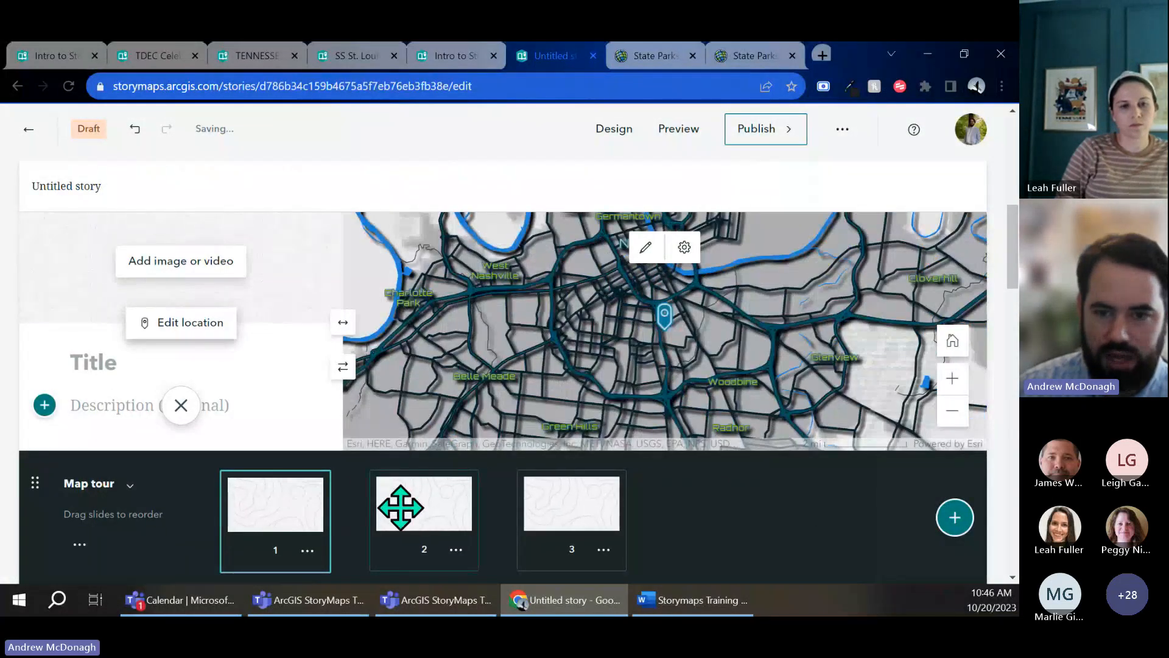
{"action": "left_click", "coordinate": [400, 507]}
{"action": "left_click", "coordinate": [542, 513]}
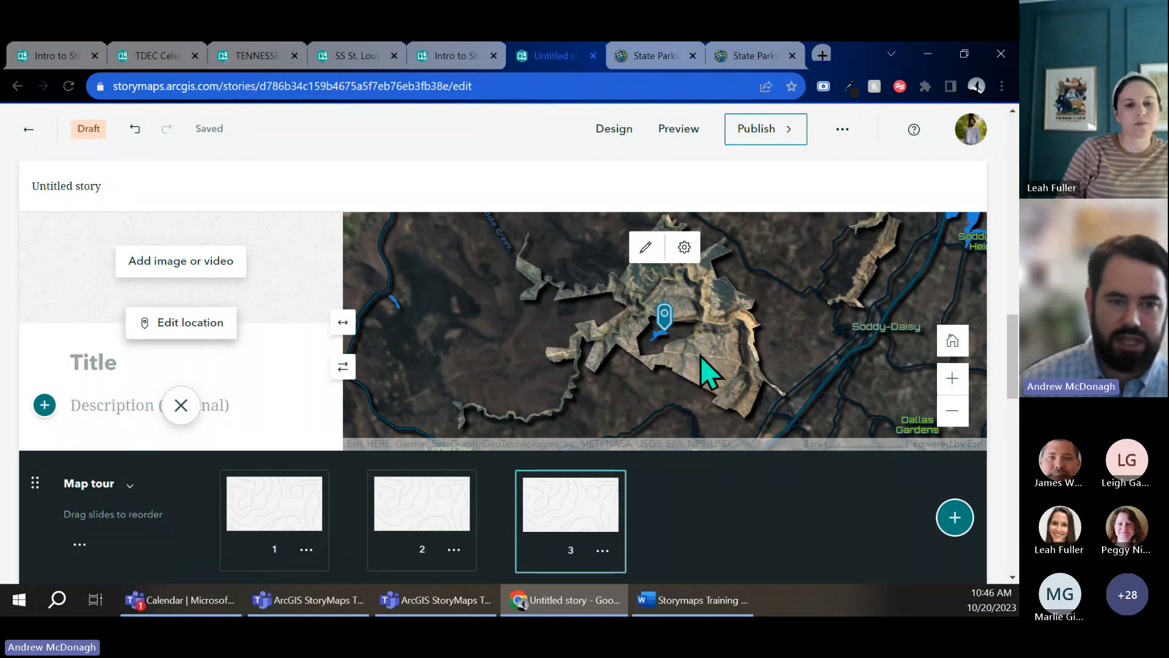
{"action": "scroll", "coordinate": [711, 373], "scroll_direction": "up", "scroll_amount": 2}
{"action": "scroll", "coordinate": [711, 372], "scroll_direction": "down", "scroll_amount": 4}
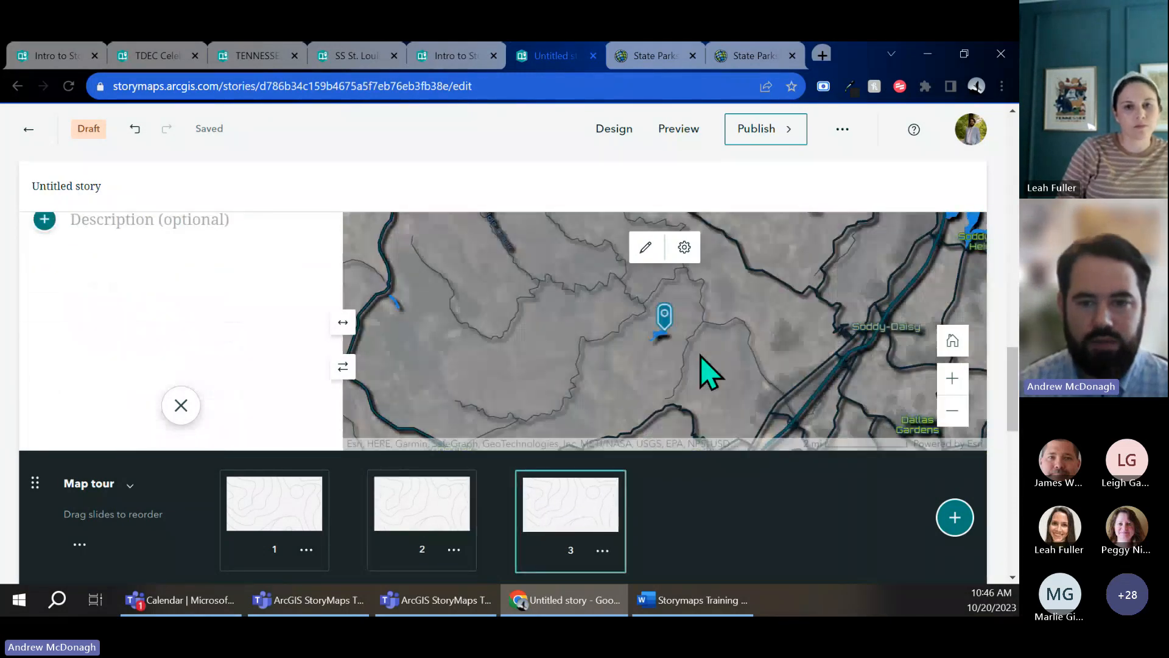
Step: Change the map tour's basemap to Imagery (Hybrid) in the map appearance settings
{"action": "left_click", "coordinate": [685, 247]}
{"action": "left_click", "coordinate": [160, 345]}
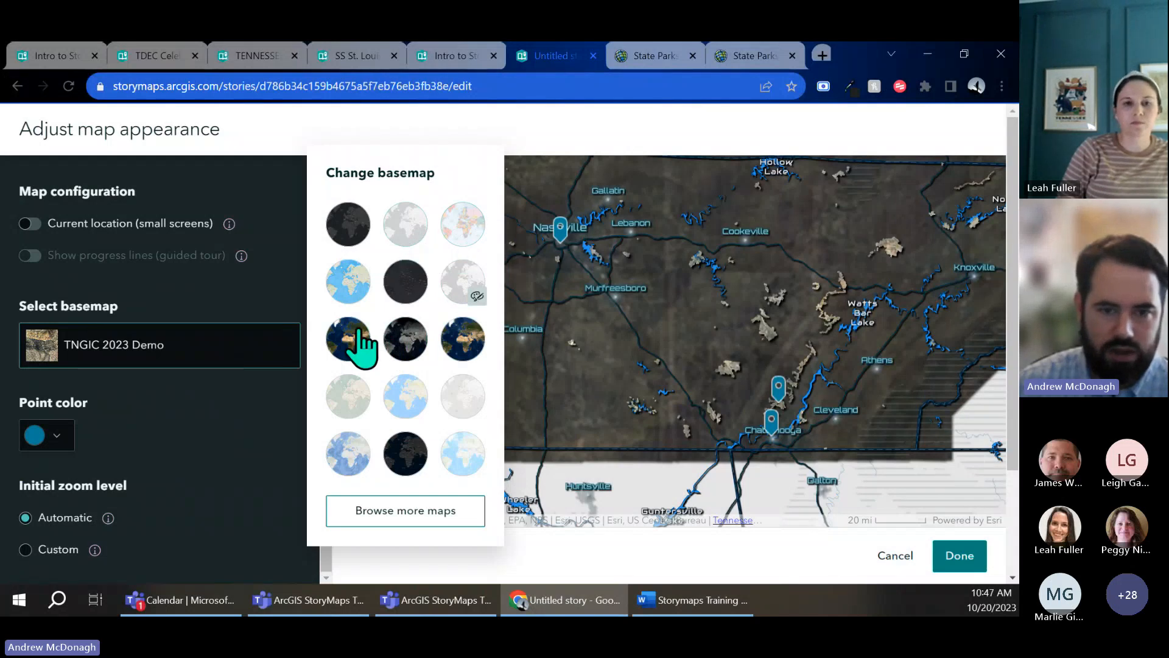
{"action": "left_click", "coordinate": [455, 343]}
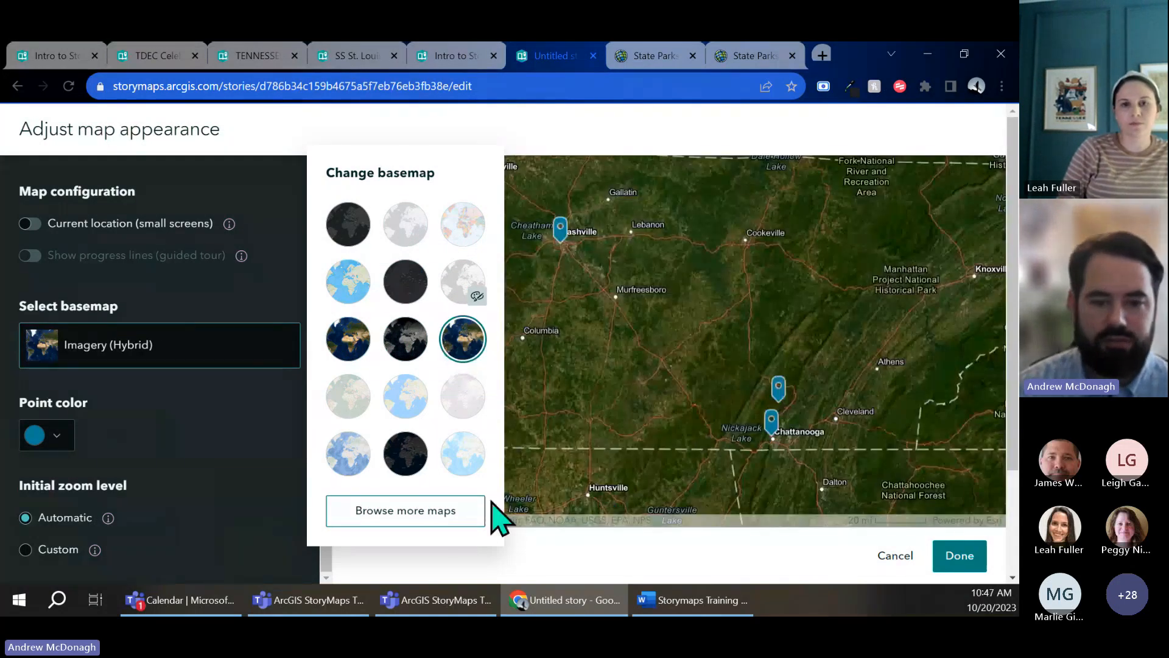
{"action": "left_click", "coordinate": [500, 130]}
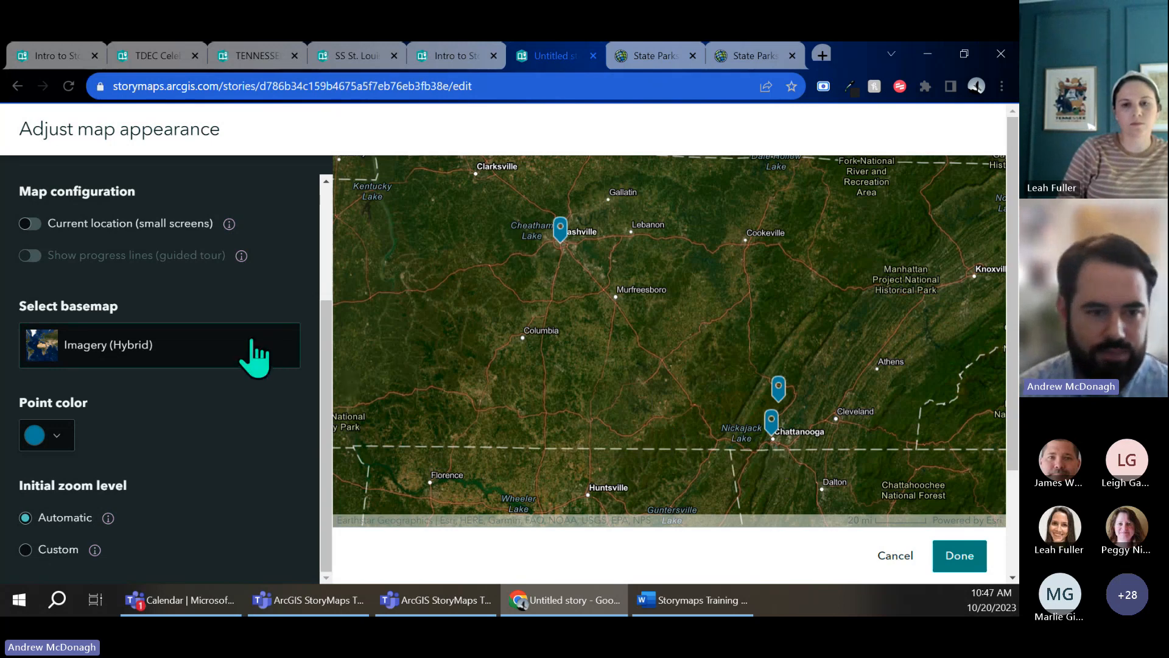
{"action": "left_click", "coordinate": [186, 359]}
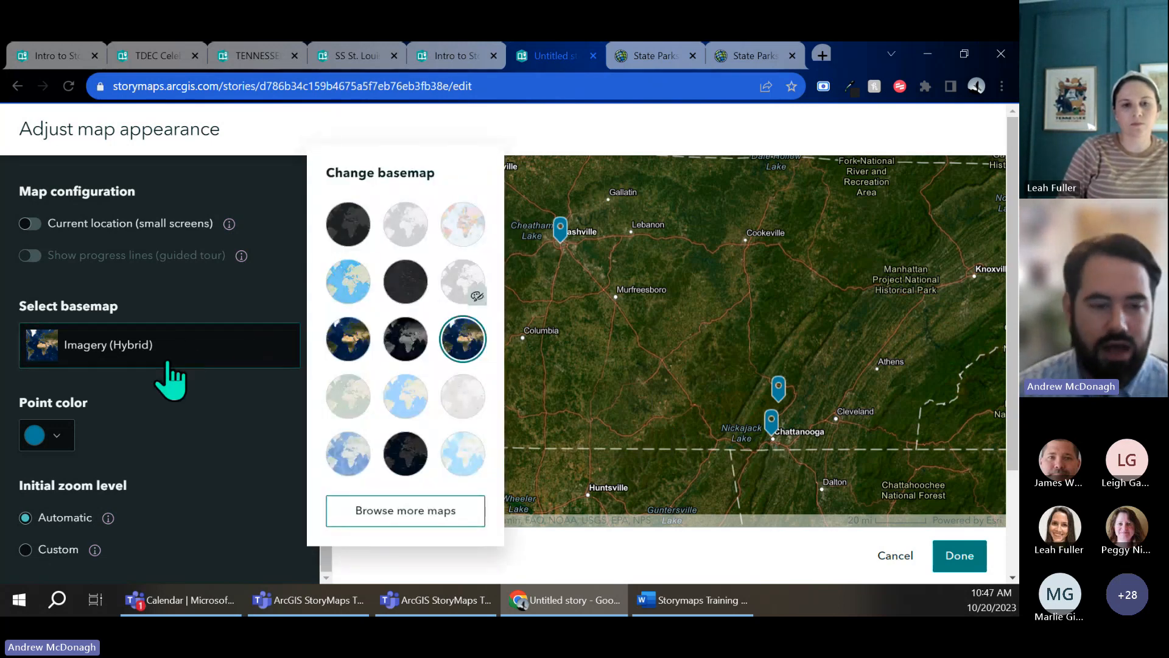
Step: Set the tour's point color to a custom very pale blue, almost white
{"action": "left_click", "coordinate": [70, 437]}
{"action": "left_click_drag", "start_coordinate": [89, 545], "coordinate": [50, 525]}
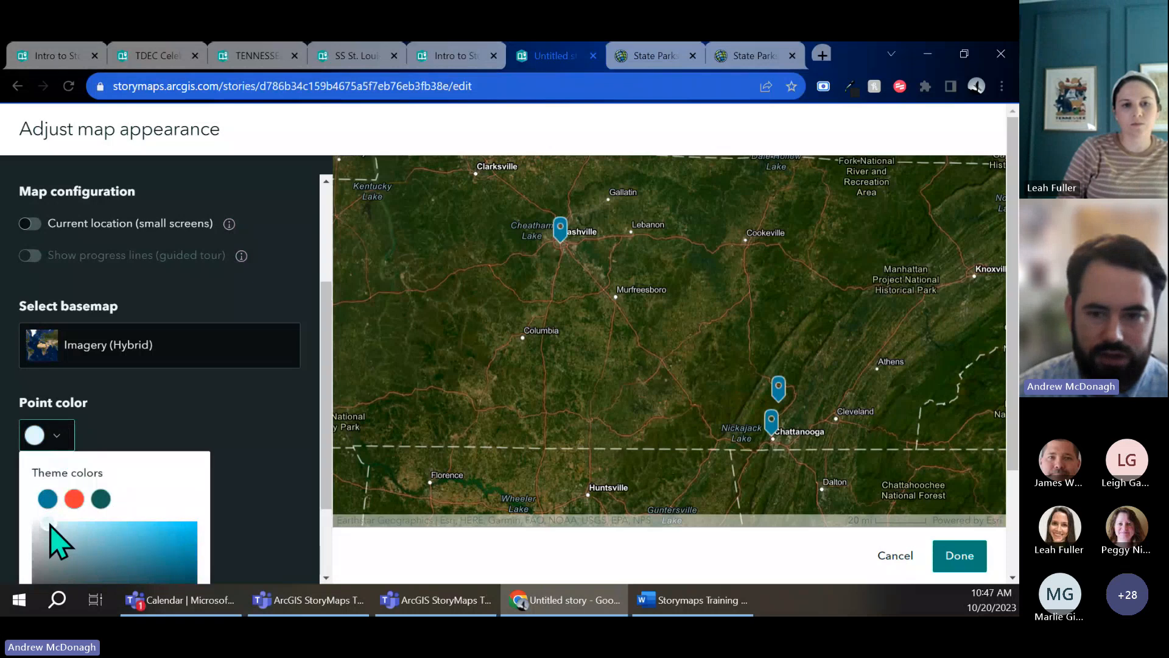
{"action": "scroll", "coordinate": [243, 444], "scroll_direction": "down", "scroll_amount": 5}
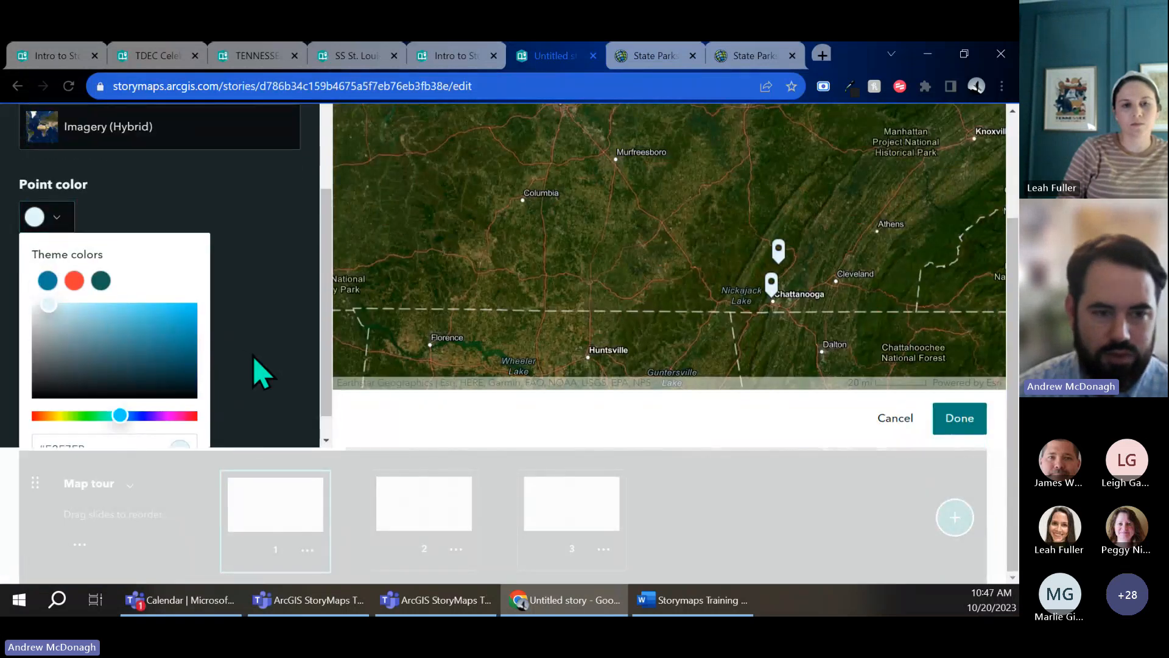
{"action": "left_click", "coordinate": [257, 368]}
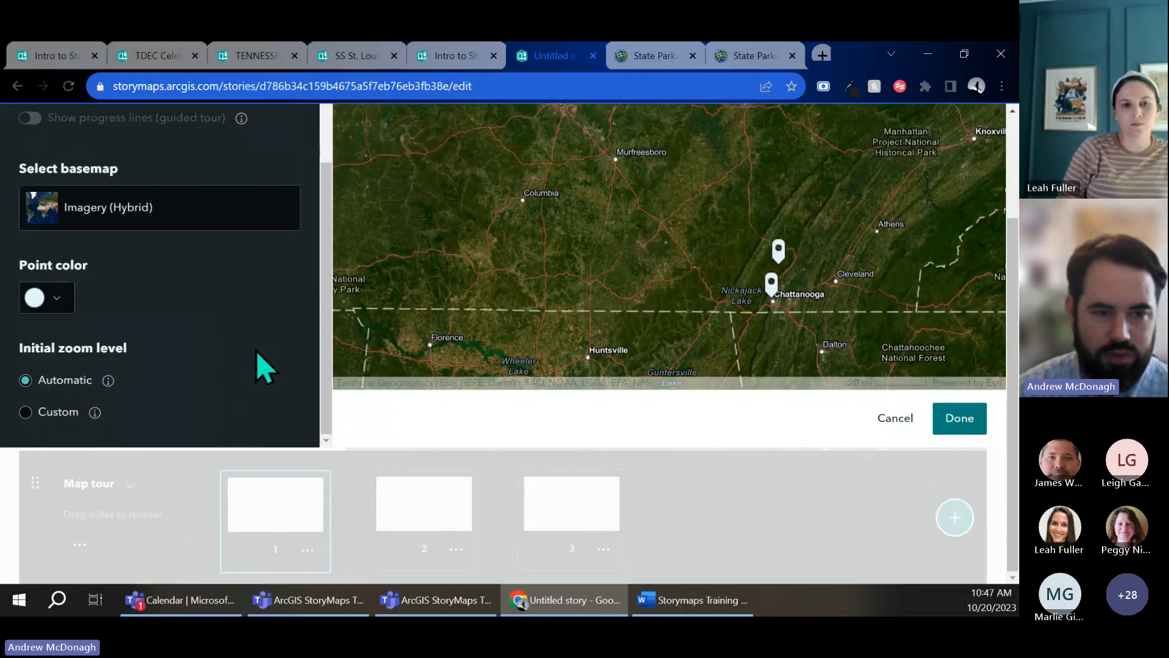
Step: Set the tour's initial zoom level to Custom with the Countries - large extent
{"action": "left_click", "coordinate": [53, 414]}
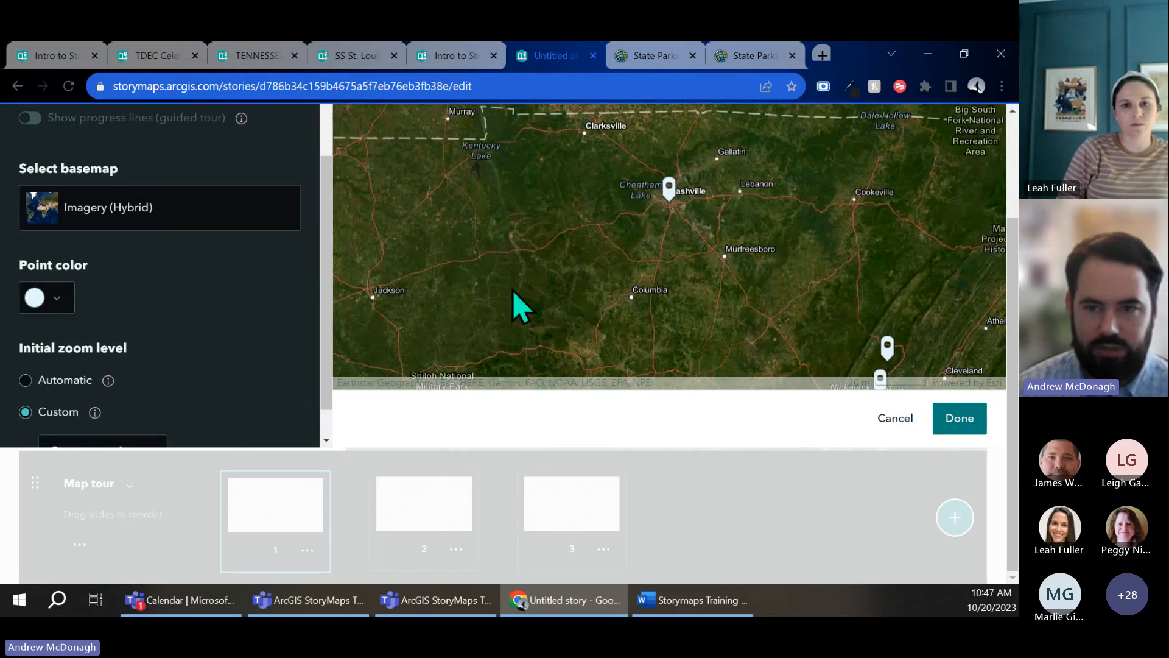
{"action": "scroll", "coordinate": [794, 310], "scroll_direction": "up", "scroll_amount": 3}
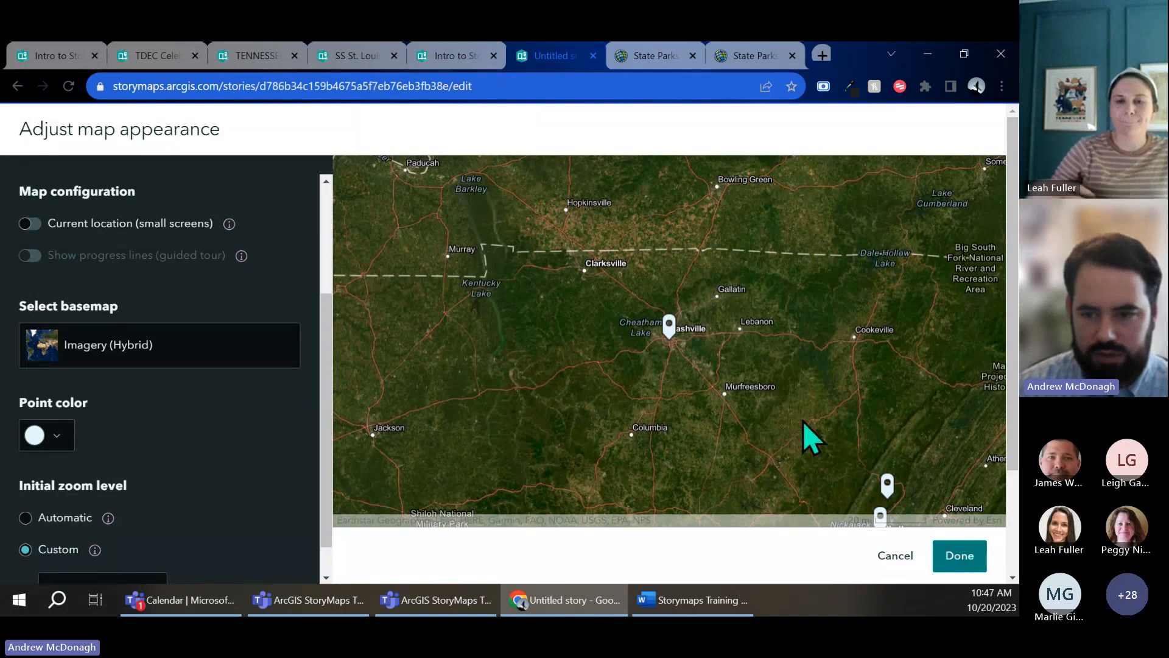
{"action": "scroll", "coordinate": [220, 511], "scroll_direction": "down", "scroll_amount": 1}
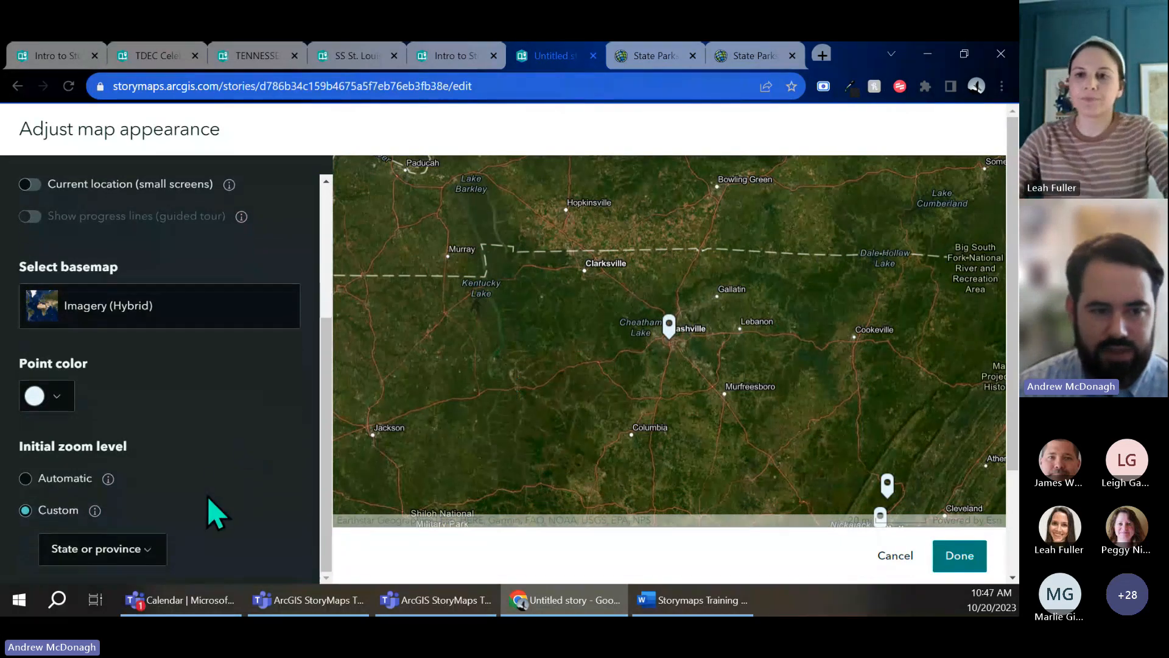
{"action": "left_click", "coordinate": [125, 551]}
{"action": "left_click", "coordinate": [120, 402]}
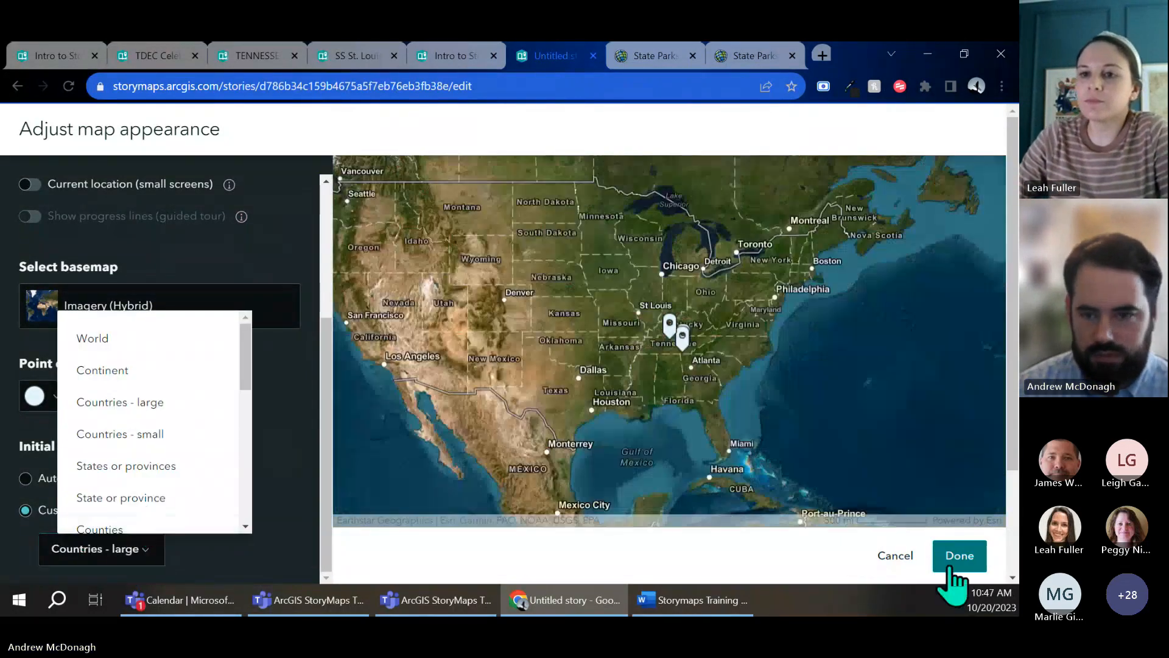
Step: Apply the map tour's appearance settings, leave that story and start a new story from scratch
{"action": "left_click", "coordinate": [959, 556]}
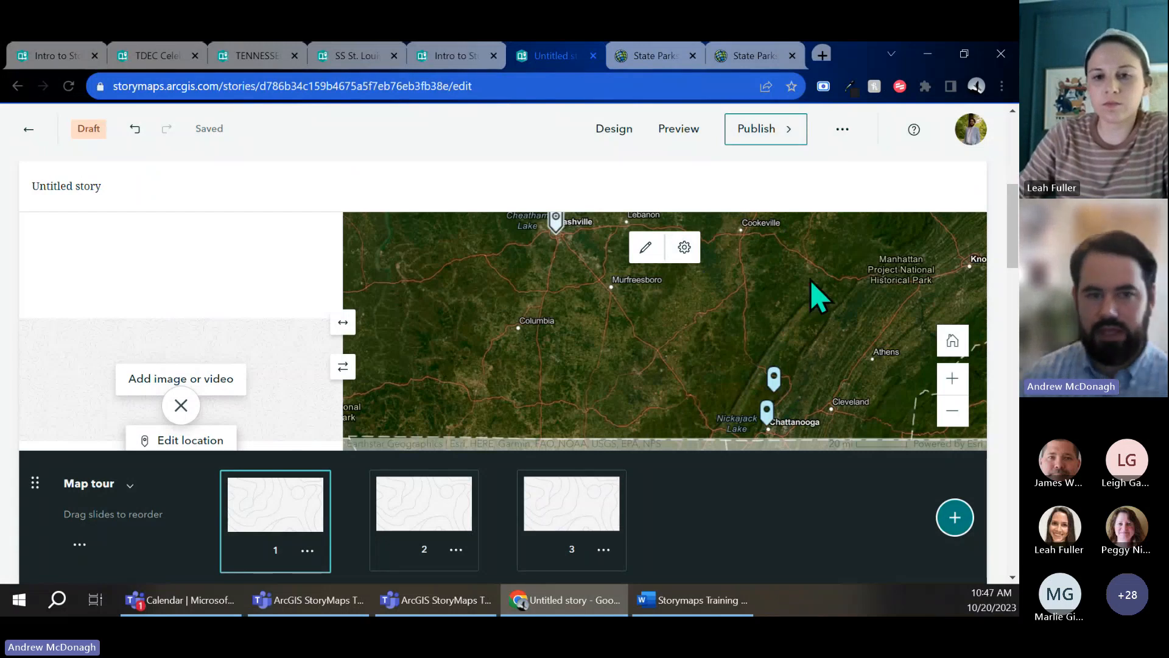
{"action": "left_click", "coordinate": [28, 130]}
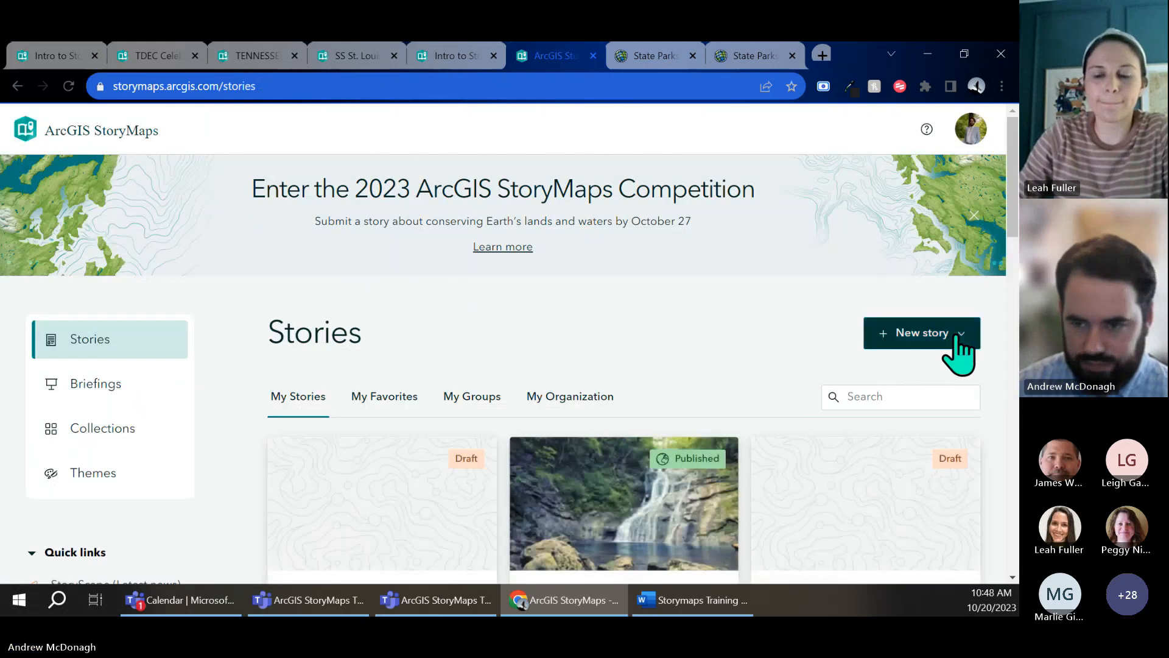
{"action": "left_click", "coordinate": [956, 341]}
{"action": "left_click", "coordinate": [871, 386]}
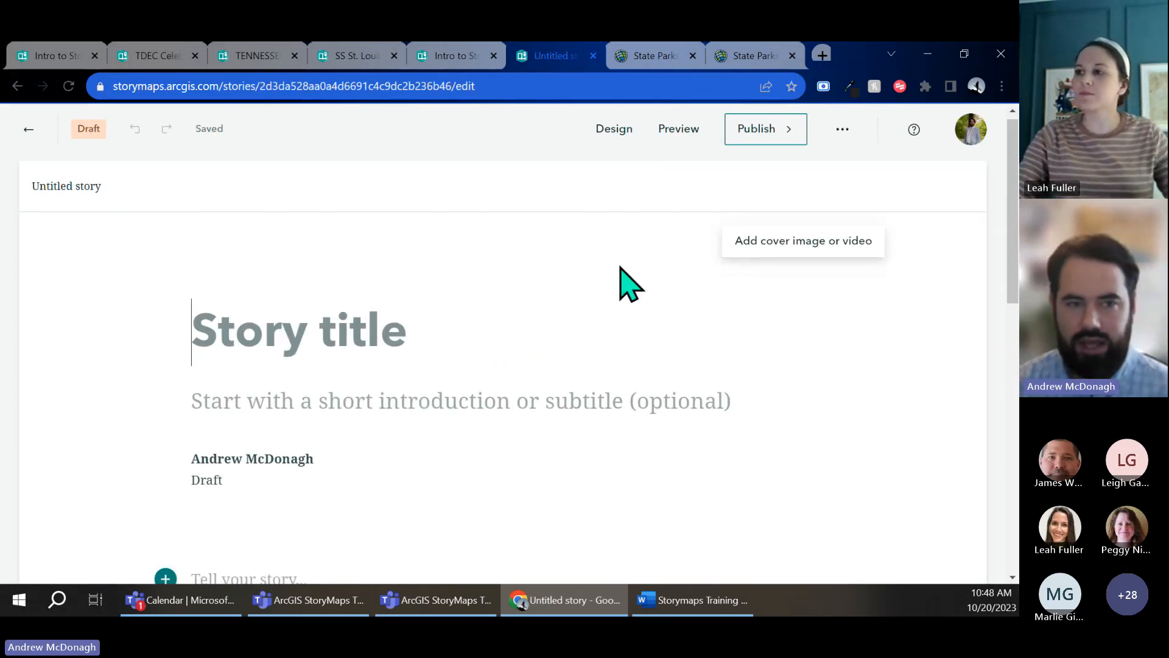
{"action": "scroll", "coordinate": [627, 280], "scroll_direction": "down", "scroll_amount": 6}
{"action": "scroll", "coordinate": [630, 283], "scroll_direction": "up", "scroll_amount": 3}
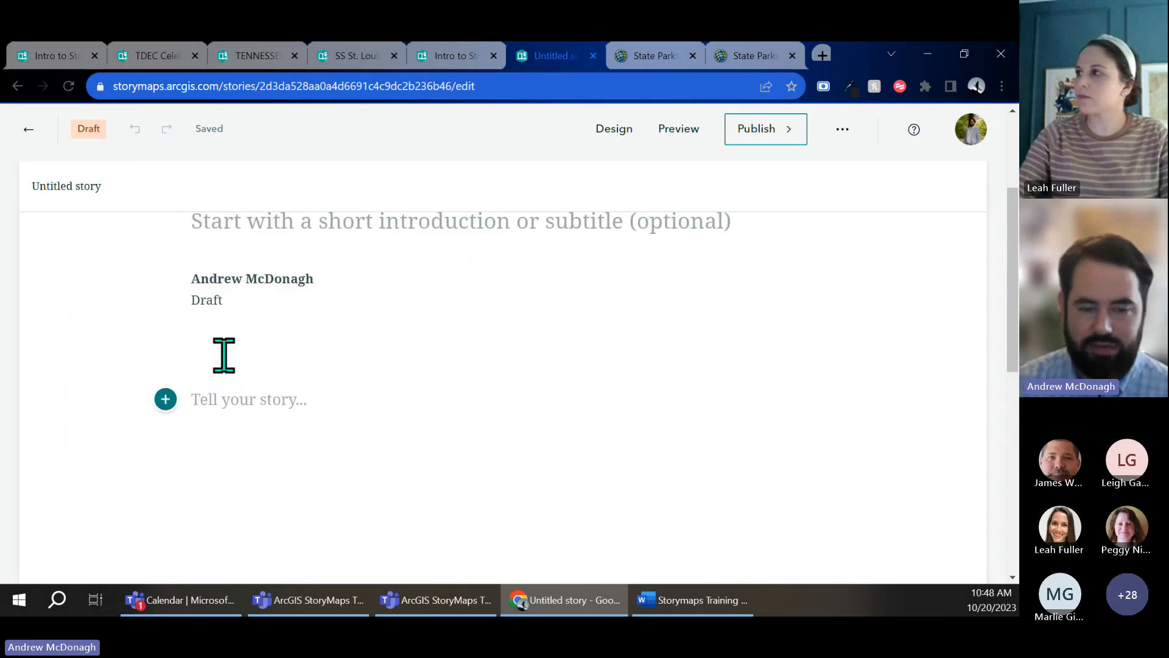
{"action": "left_click", "coordinate": [165, 402]}
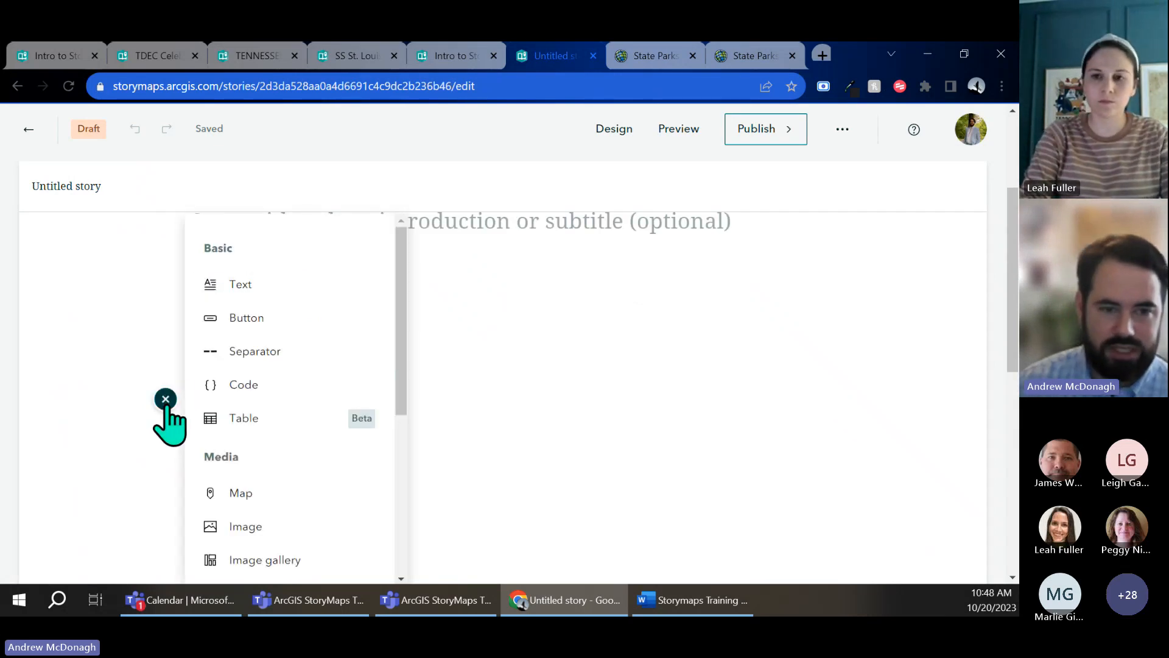
{"action": "left_click", "coordinate": [255, 493]}
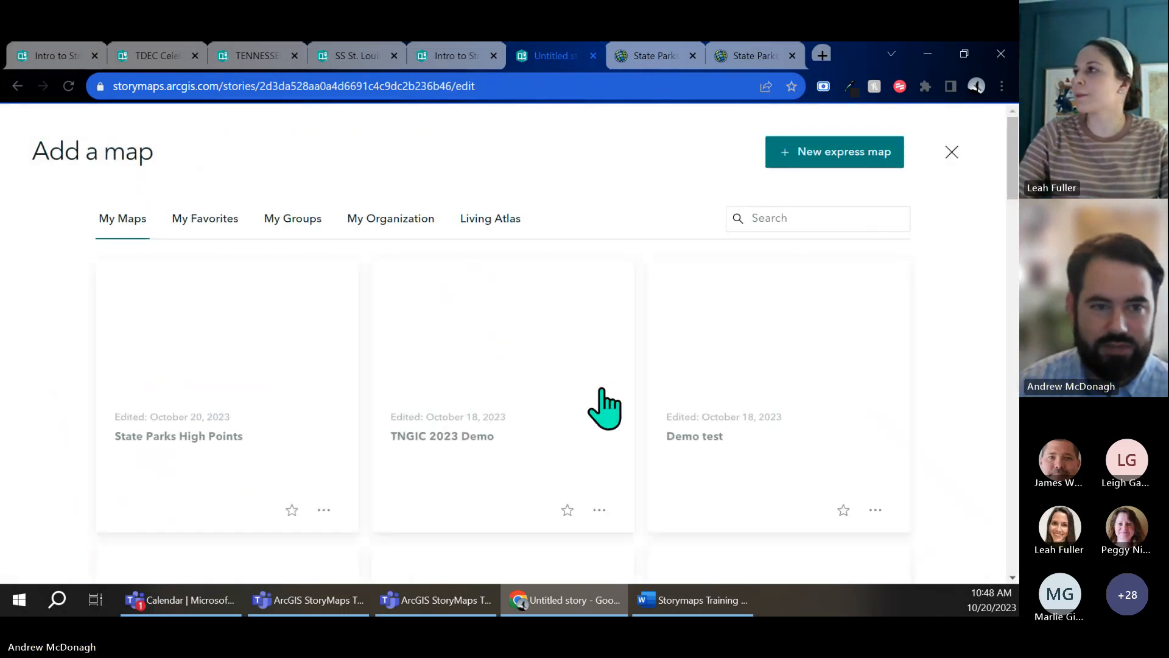
{"action": "left_click", "coordinate": [951, 155]}
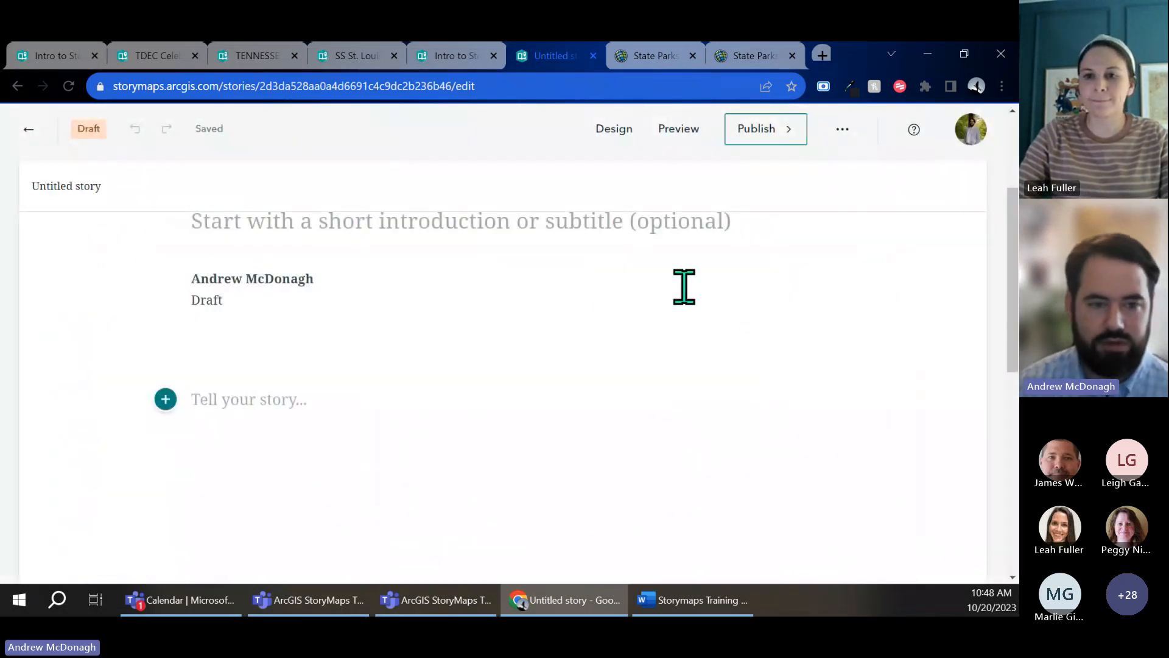
Step: Choose the State Parks High Points web map for a map block in the story body and open it for editing in ArcGIS
{"action": "left_click", "coordinate": [165, 398]}
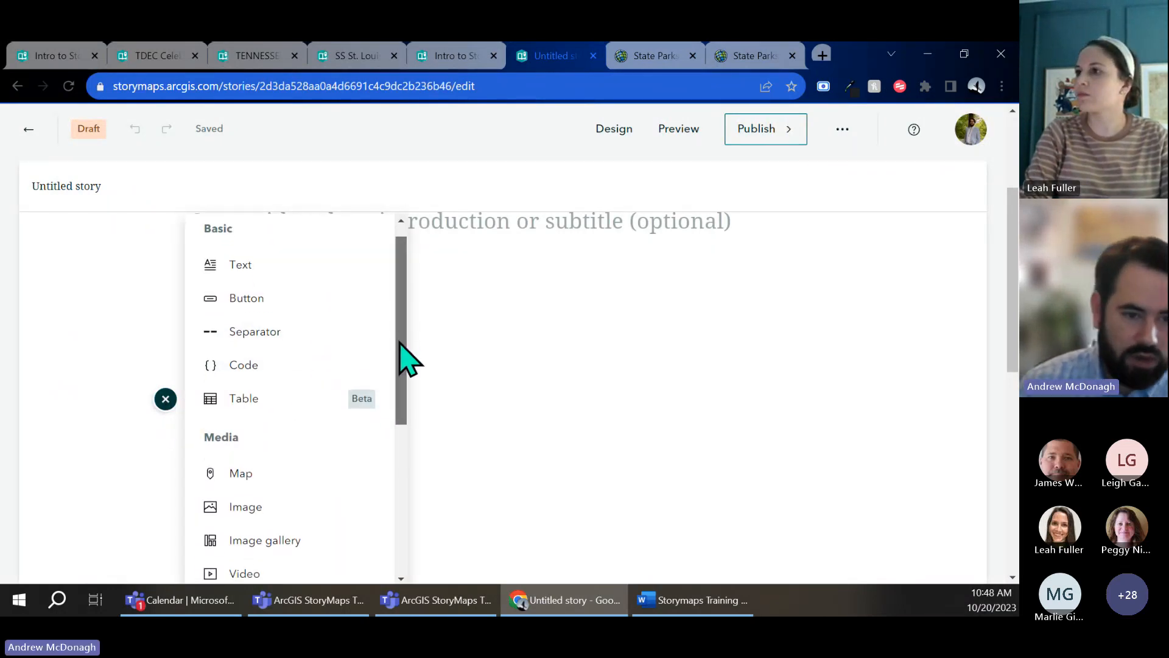
{"action": "scroll", "coordinate": [289, 350], "scroll_direction": "down", "scroll_amount": 3}
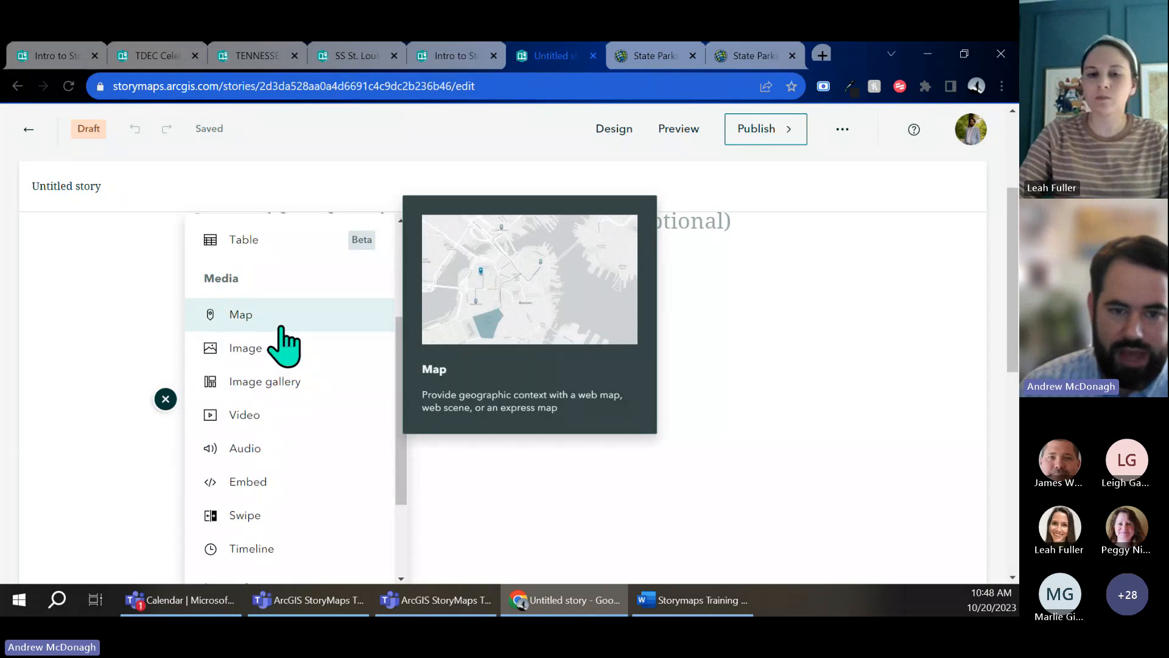
{"action": "left_click", "coordinate": [281, 328]}
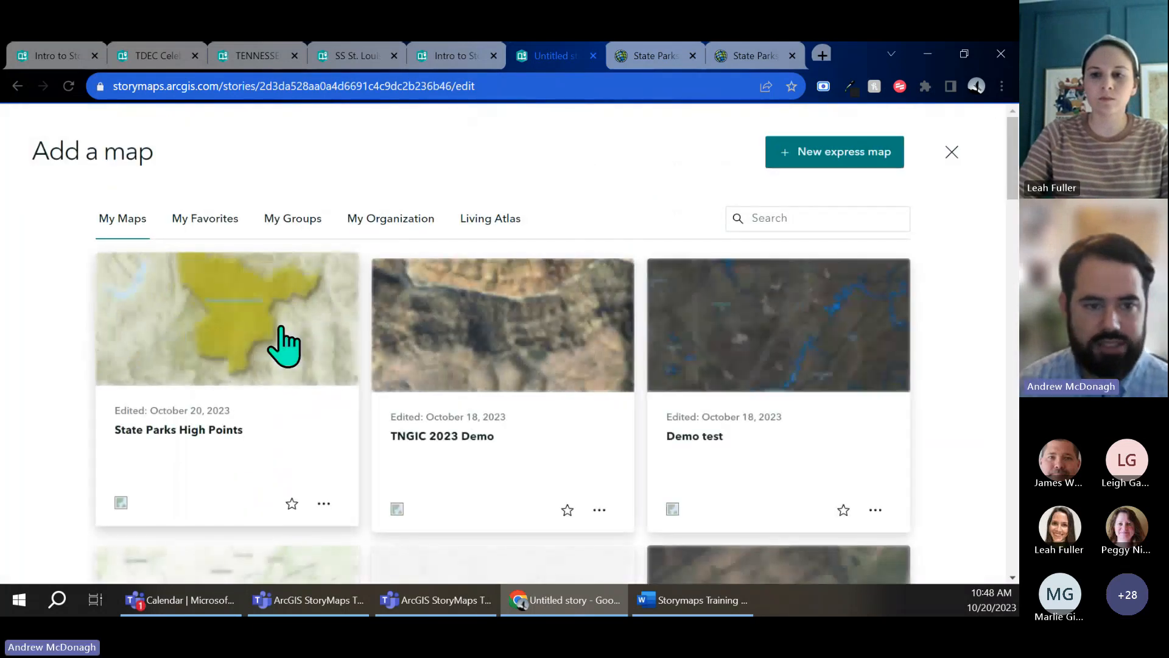
{"action": "left_click", "coordinate": [239, 426]}
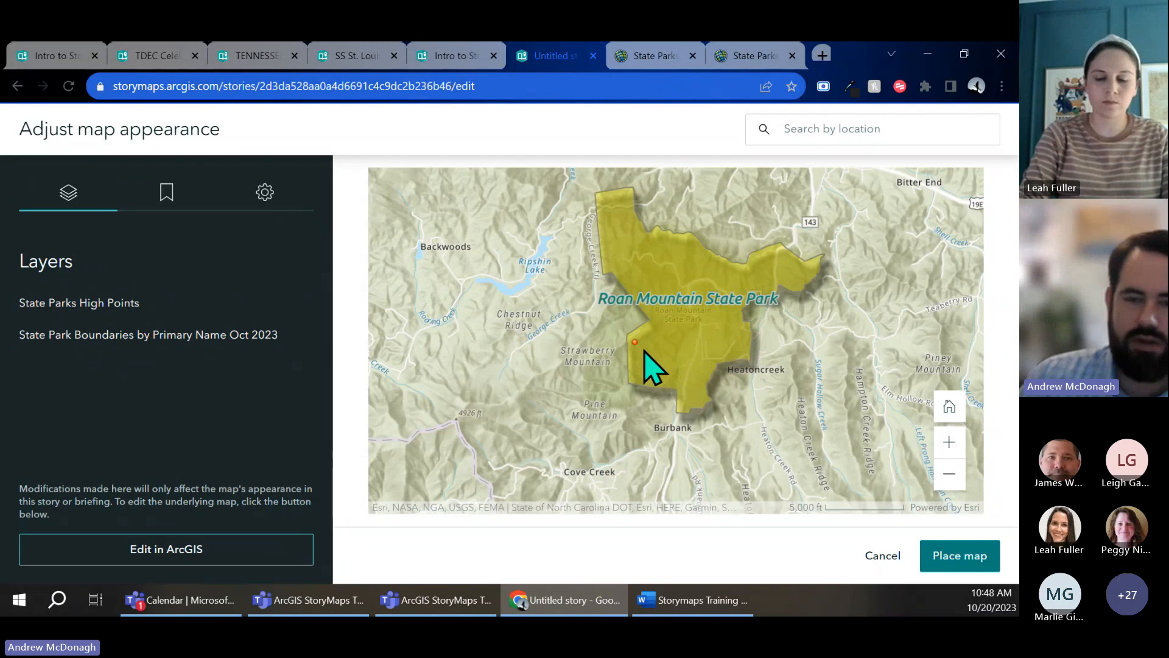
{"action": "left_click", "coordinate": [262, 551]}
{"action": "left_click", "coordinate": [565, 47]}
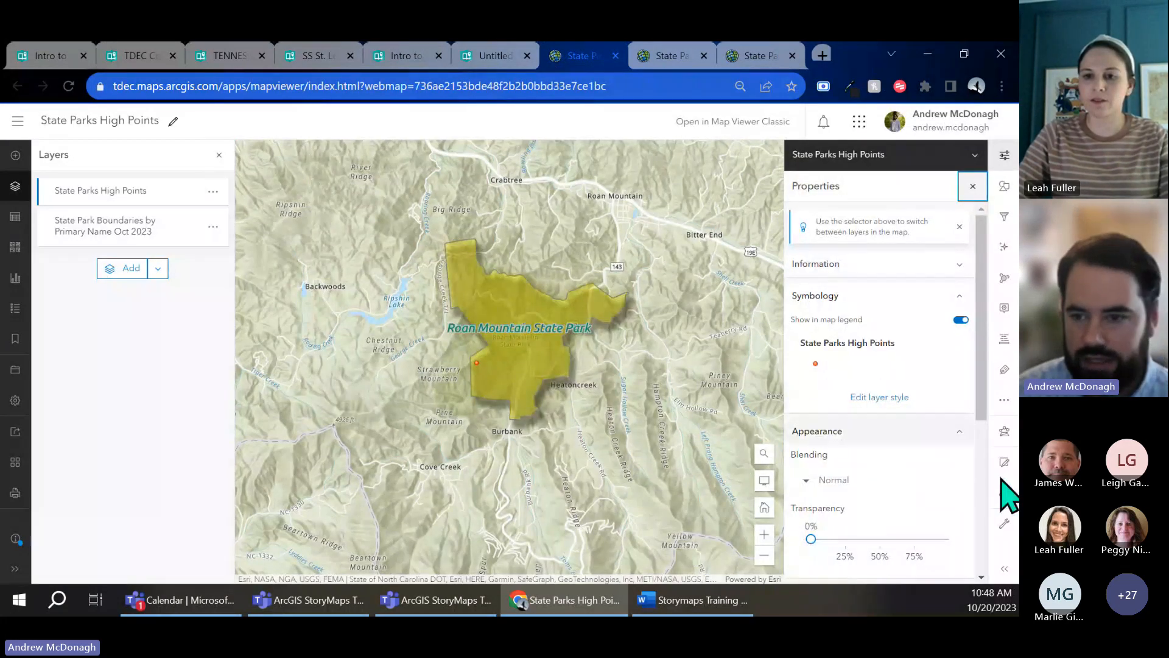
Step: Place a new State Parks High Points feature on the map inside Warriors' Path State Park
{"action": "scroll", "coordinate": [700, 420], "scroll_direction": "down", "scroll_amount": 5}
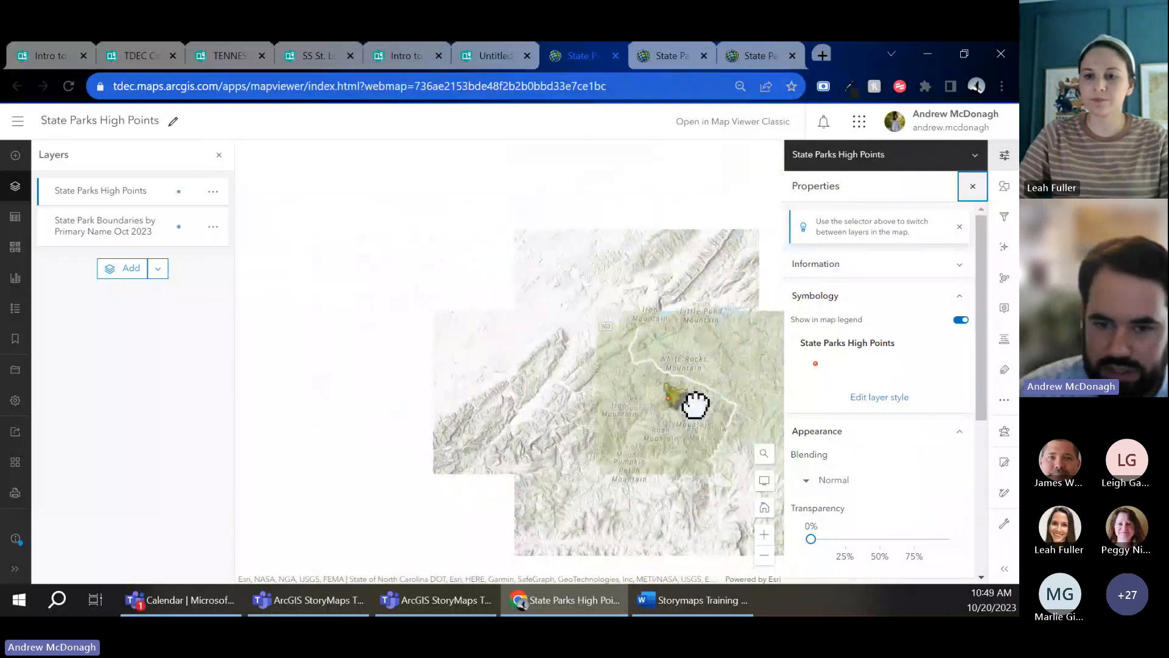
{"action": "left_click_drag", "start_coordinate": [704, 374], "coordinate": [722, 445]}
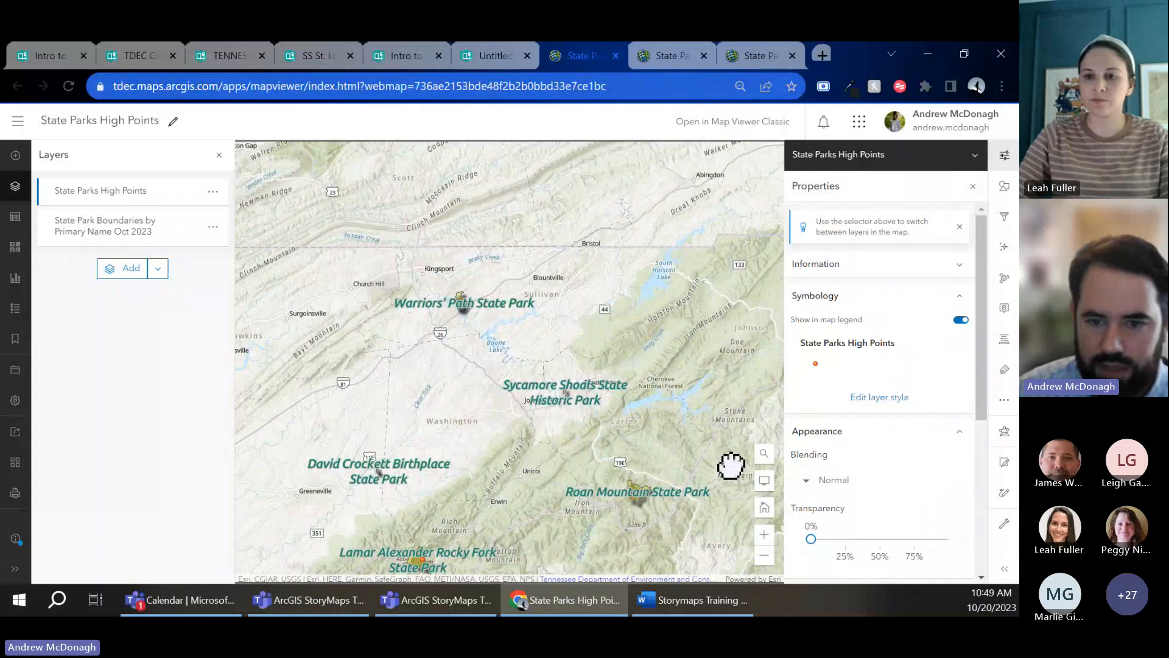
{"action": "left_click", "coordinate": [1004, 461]}
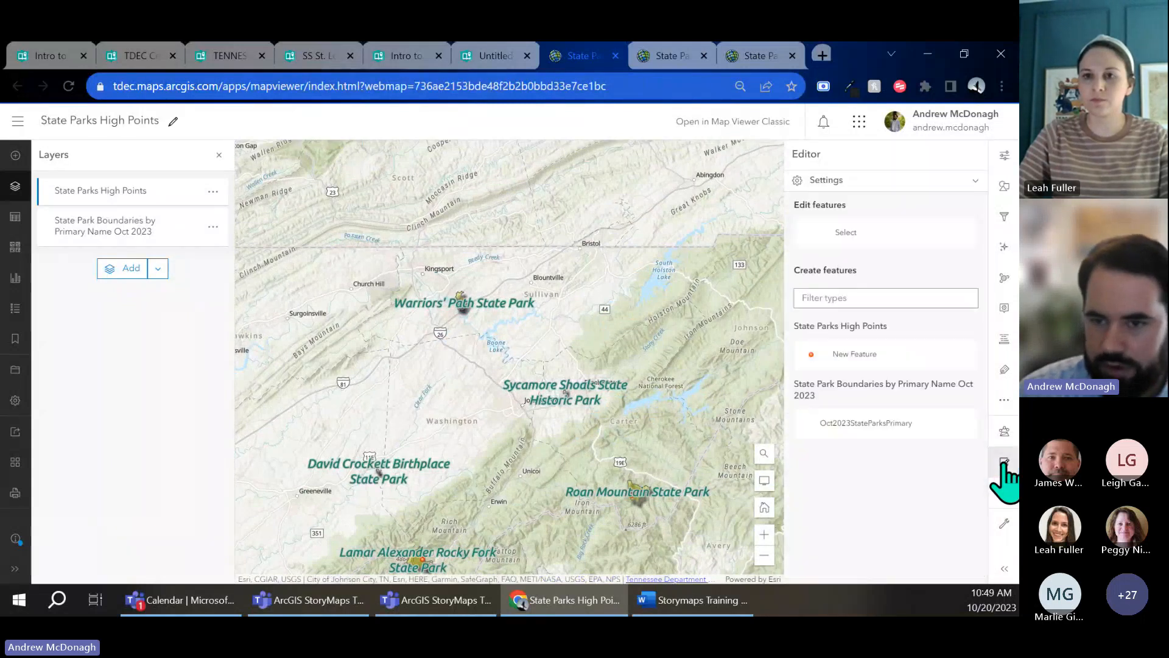
{"action": "scroll", "coordinate": [474, 305], "scroll_direction": "up", "scroll_amount": 3}
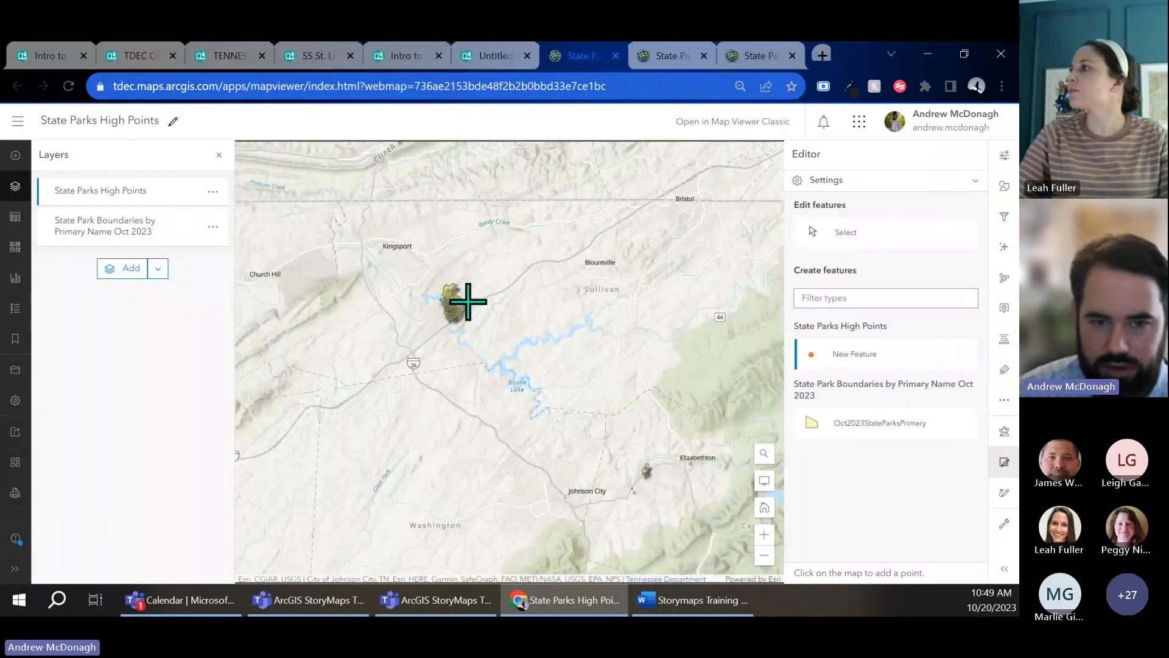
{"action": "left_click", "coordinate": [453, 281]}
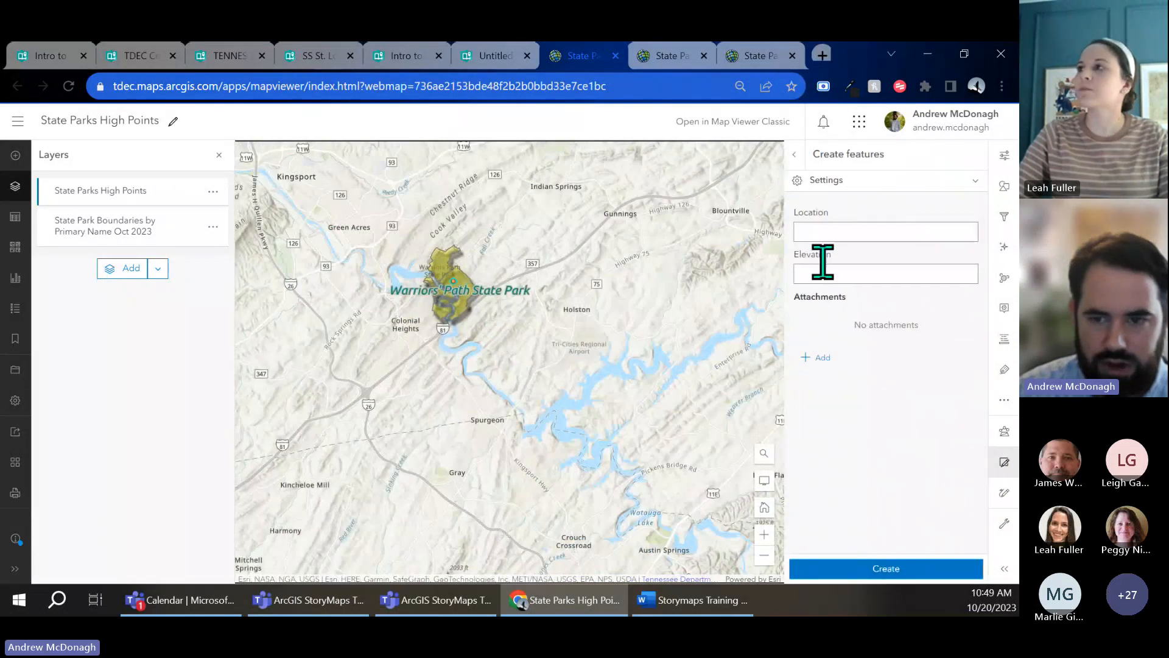
Step: Enter Warrior Mountain as the new point's location and 1,352 as its elevation, and create the feature
{"action": "left_click", "coordinate": [844, 233]}
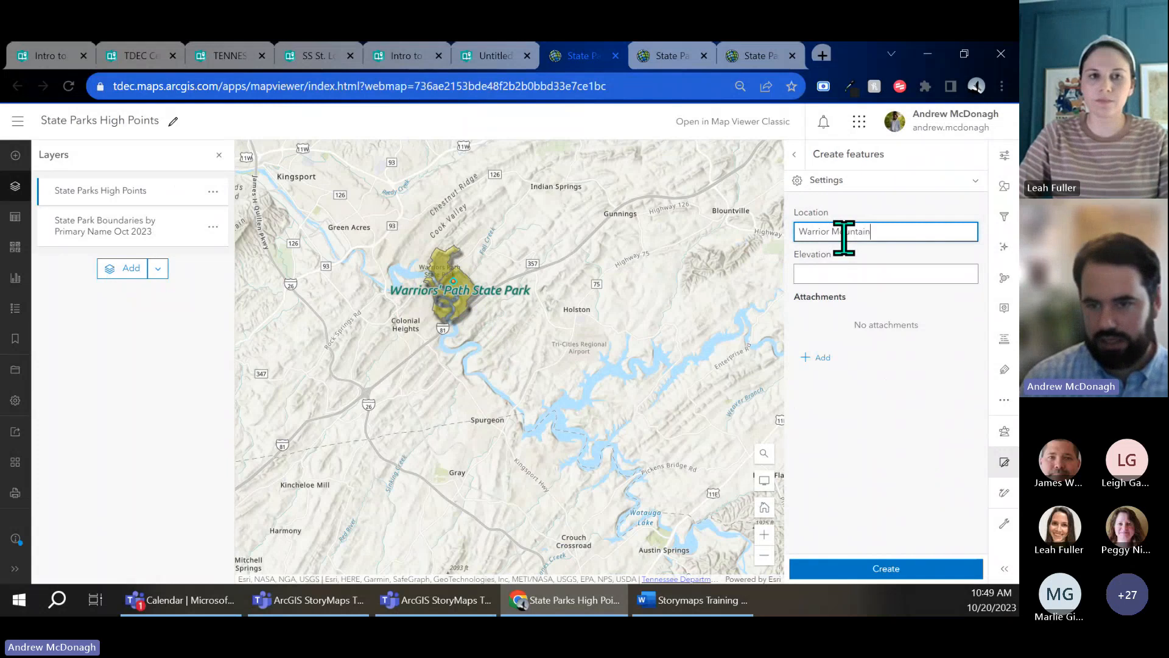
{"action": "key", "text": "Tab"}
{"action": "type", "text": "1,3"}
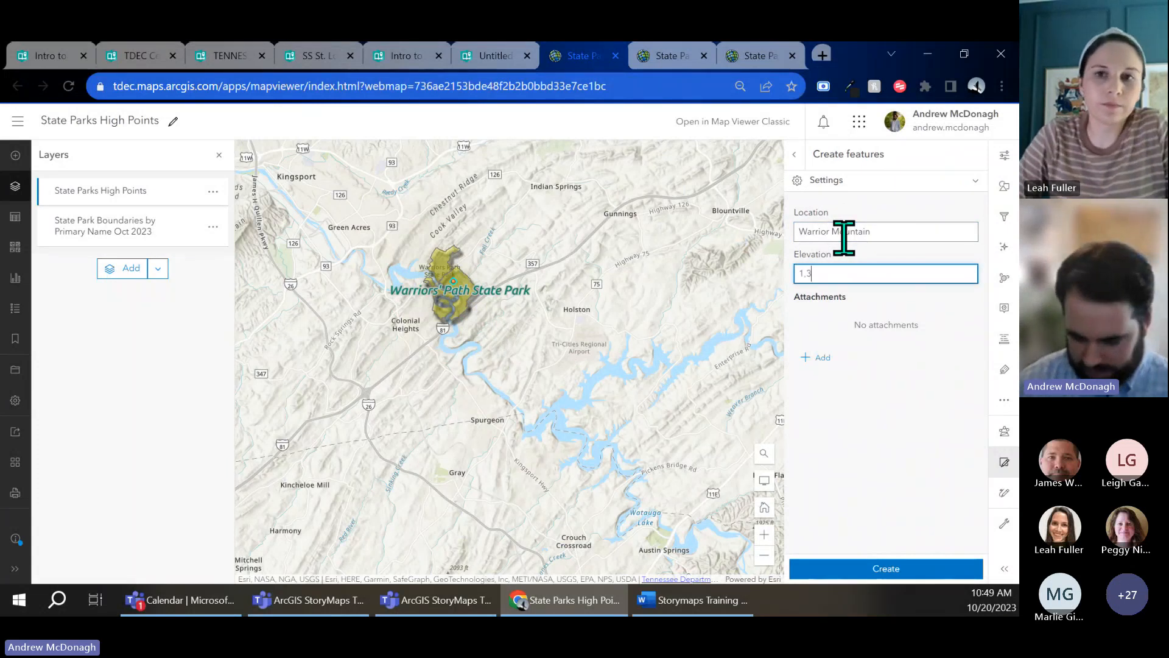
{"action": "type", "text": "52"}
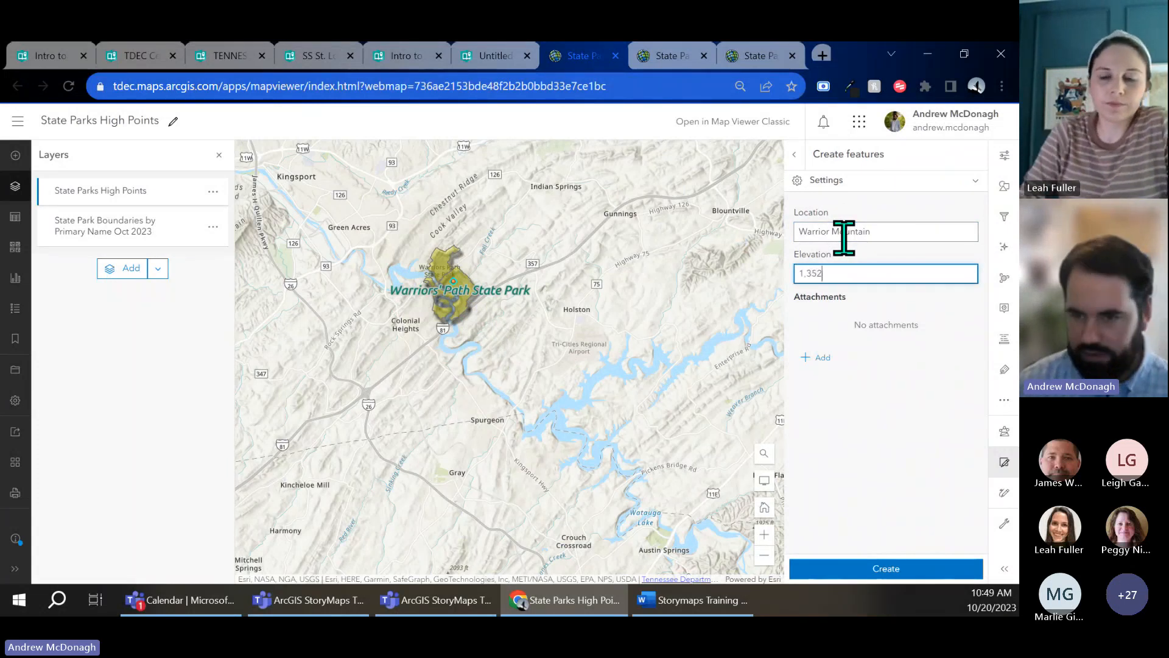
{"action": "left_click", "coordinate": [909, 569]}
Step: Save the State Parks High Points web map and return to the story's map appearance settings
{"action": "left_click", "coordinate": [502, 56]}
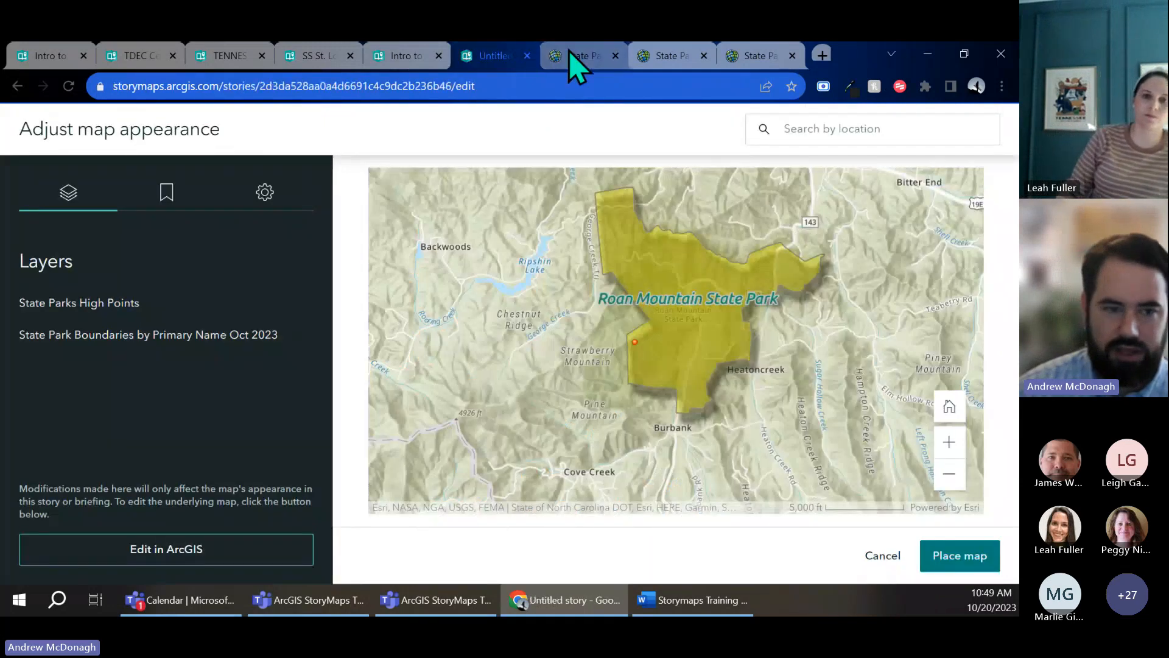
{"action": "left_click", "coordinate": [575, 55]}
{"action": "left_click", "coordinate": [15, 370]}
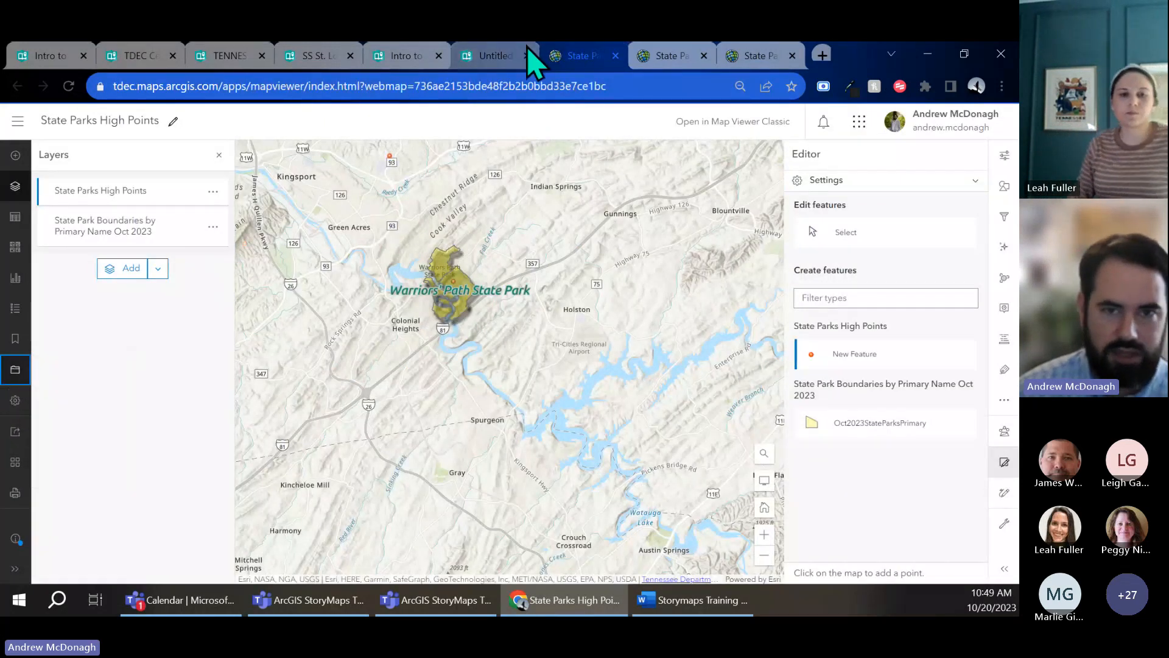
{"action": "left_click", "coordinate": [496, 56]}
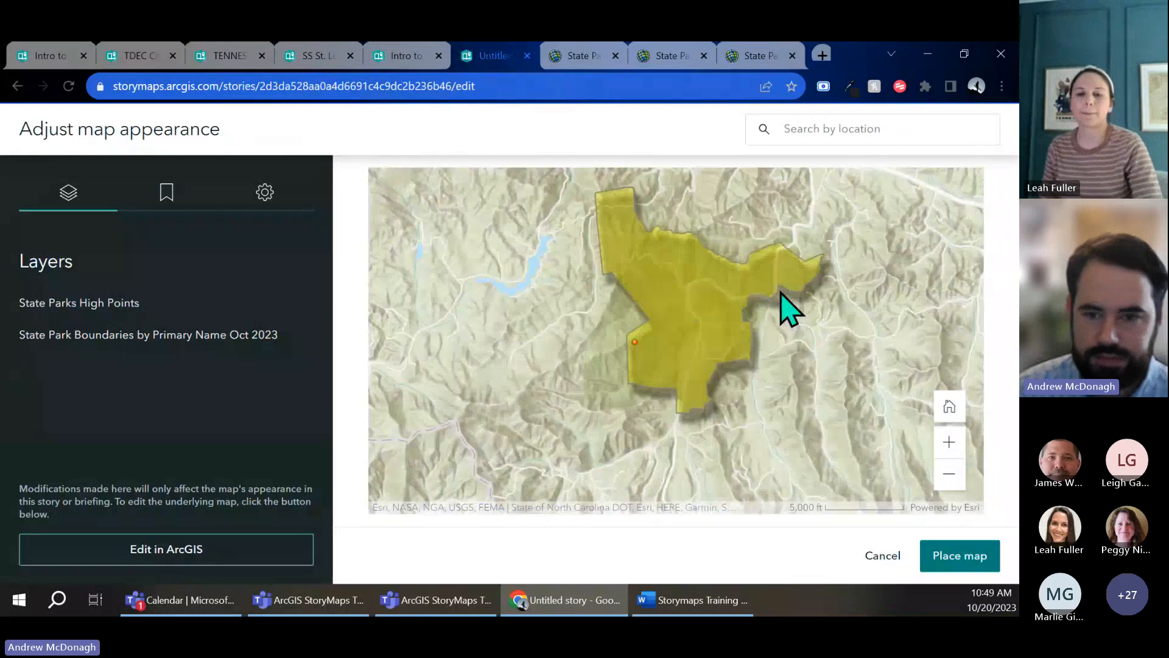
Step: Widen and recentre the map's extent to cover the East Tennessee state parks, and place the map in the story
{"action": "left_click", "coordinate": [948, 474]}
{"action": "left_click", "coordinate": [948, 474]}
{"action": "left_click", "coordinate": [948, 475]}
{"action": "left_click", "coordinate": [948, 475]}
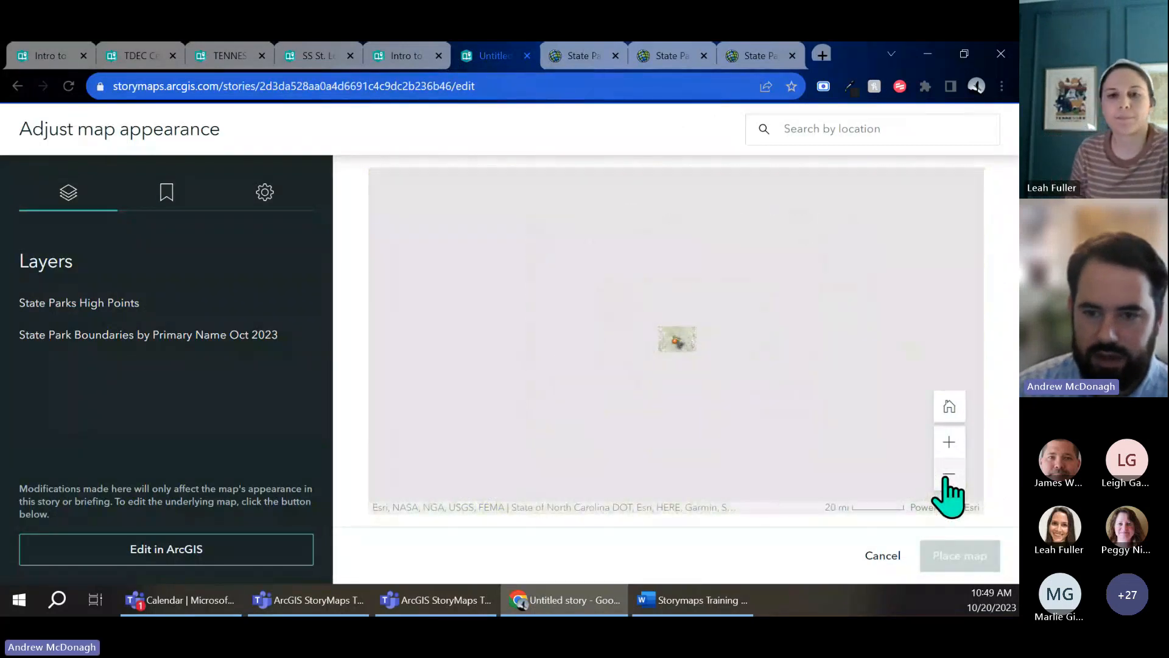
{"action": "left_click", "coordinate": [949, 441]}
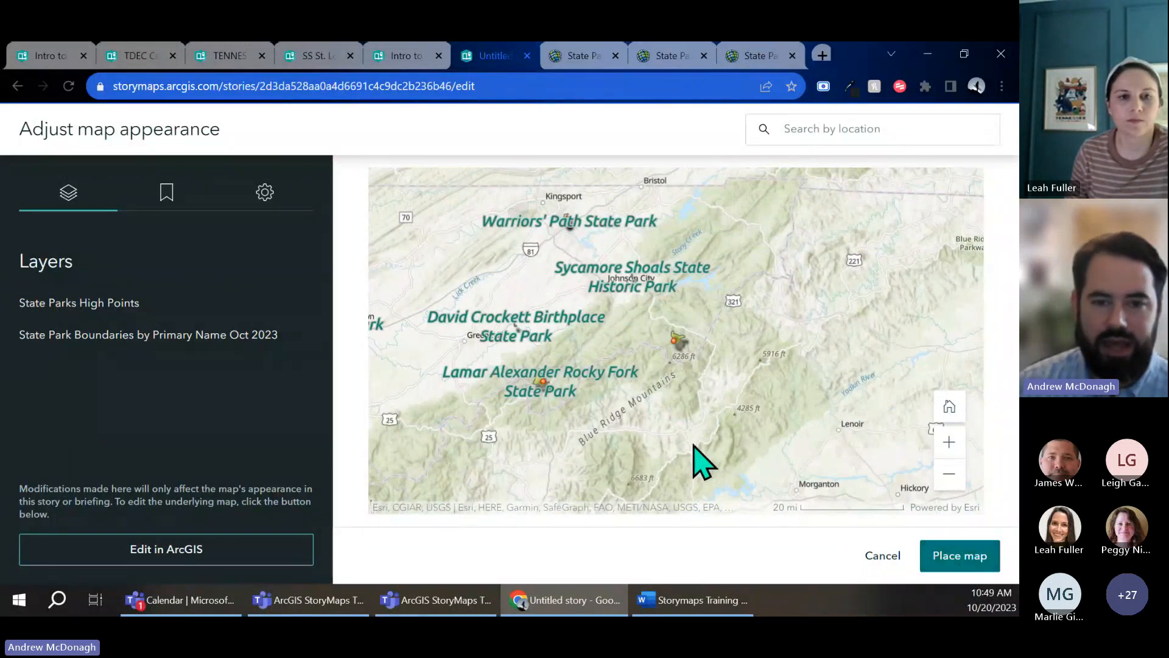
{"action": "left_click_drag", "start_coordinate": [666, 433], "coordinate": [923, 373]}
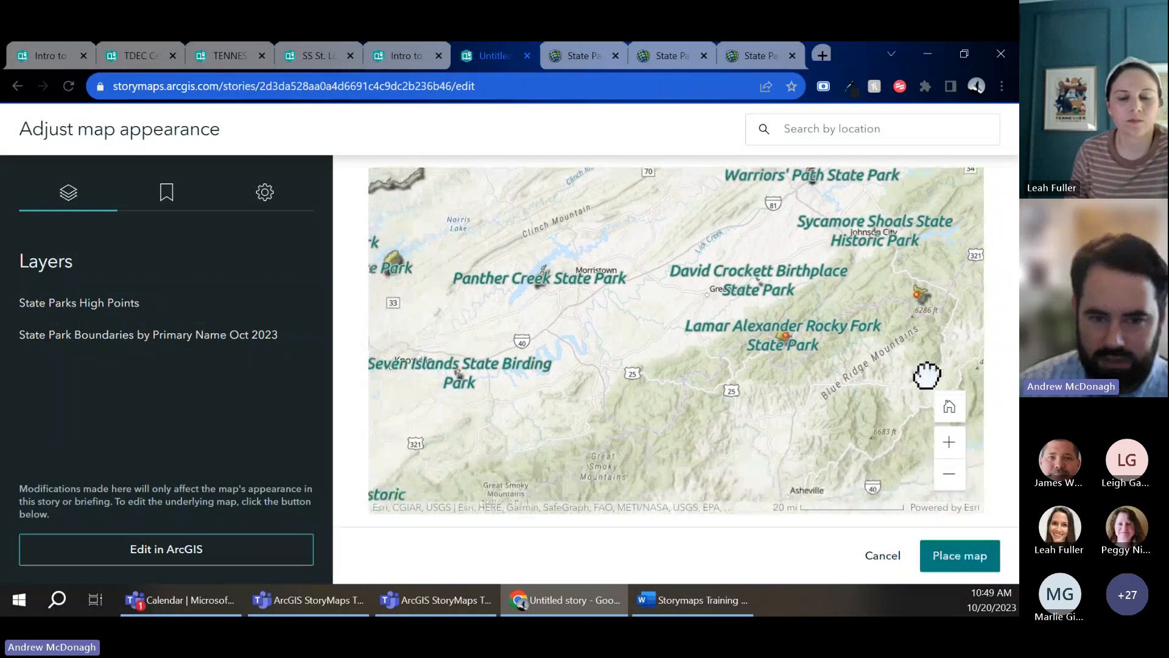
{"action": "left_click", "coordinate": [949, 475]}
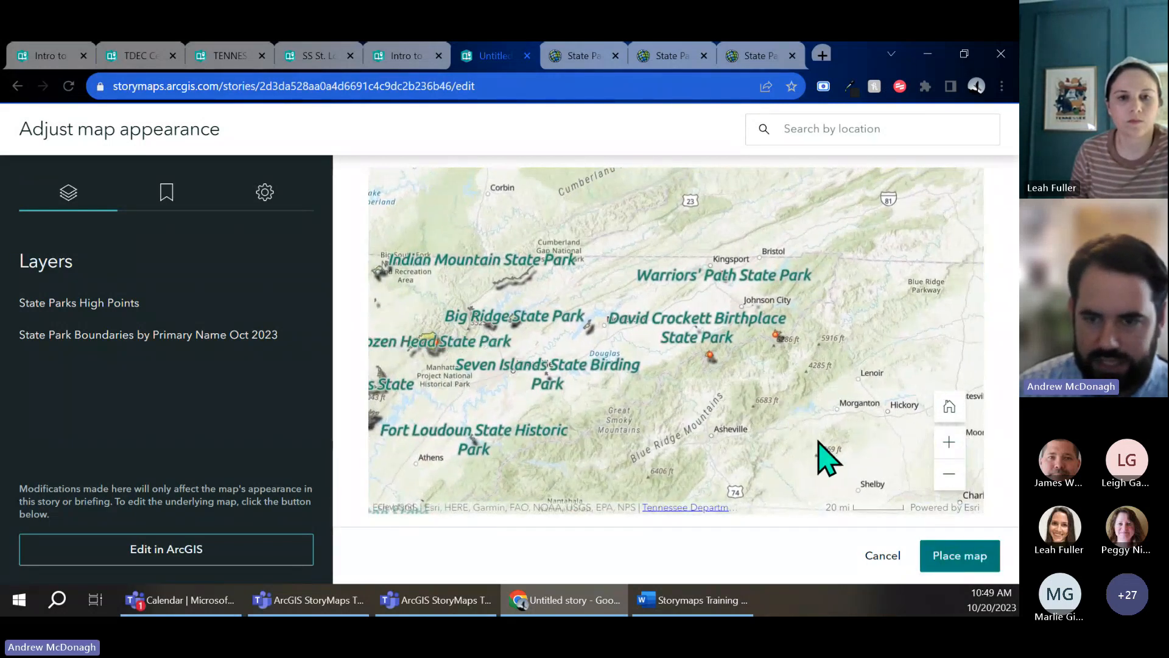
{"action": "left_click_drag", "start_coordinate": [743, 407], "coordinate": [795, 393]}
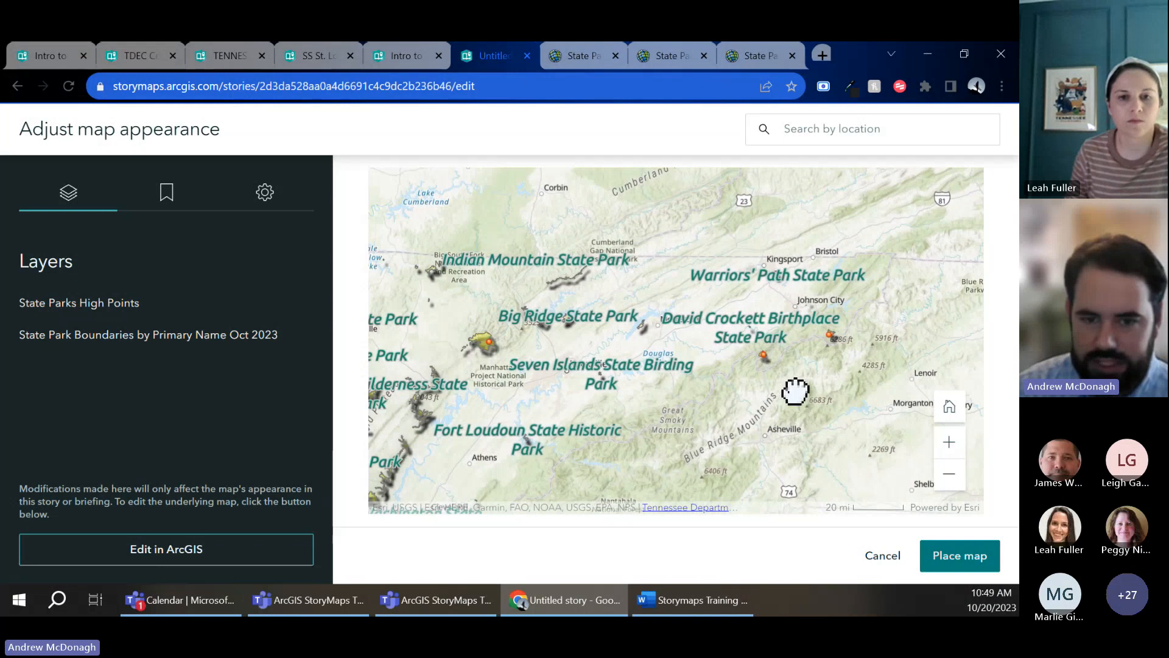
{"action": "left_click", "coordinate": [947, 558]}
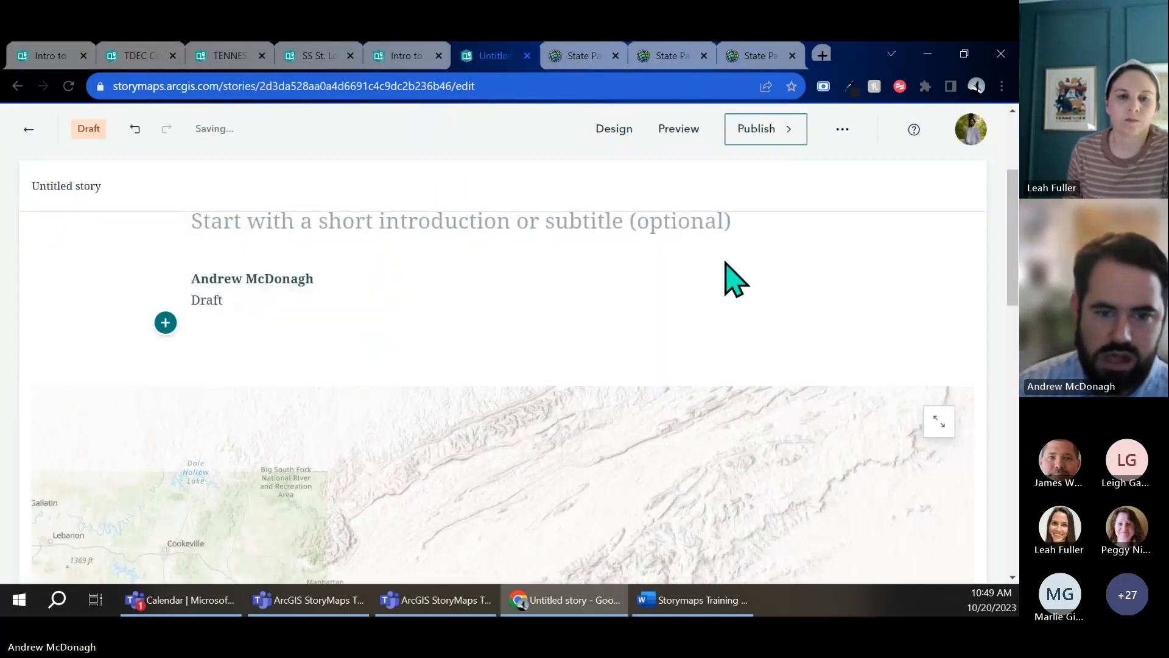
Step: Insert a sidecar with the Docked layout below the State Parks High Points map in the story
{"action": "scroll", "coordinate": [834, 230], "scroll_direction": "down", "scroll_amount": 3}
{"action": "scroll", "coordinate": [848, 373], "scroll_direction": "down", "scroll_amount": 3}
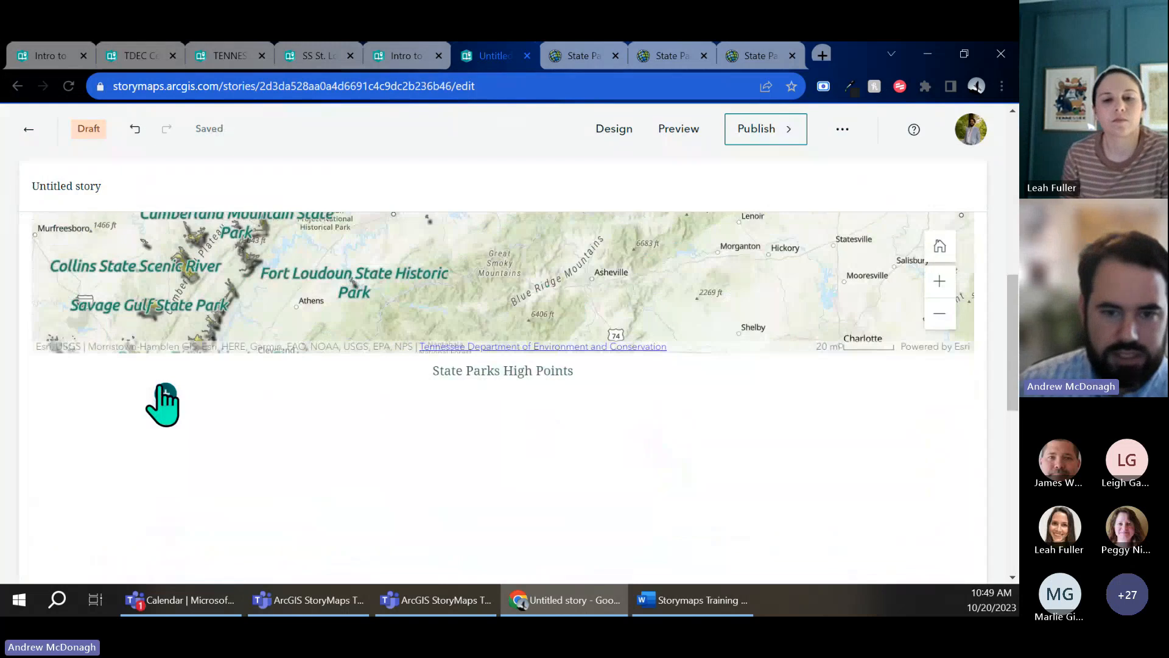
{"action": "scroll", "coordinate": [286, 326], "scroll_direction": "up", "scroll_amount": 4}
{"action": "scroll", "coordinate": [374, 368], "scroll_direction": "up", "scroll_amount": 3}
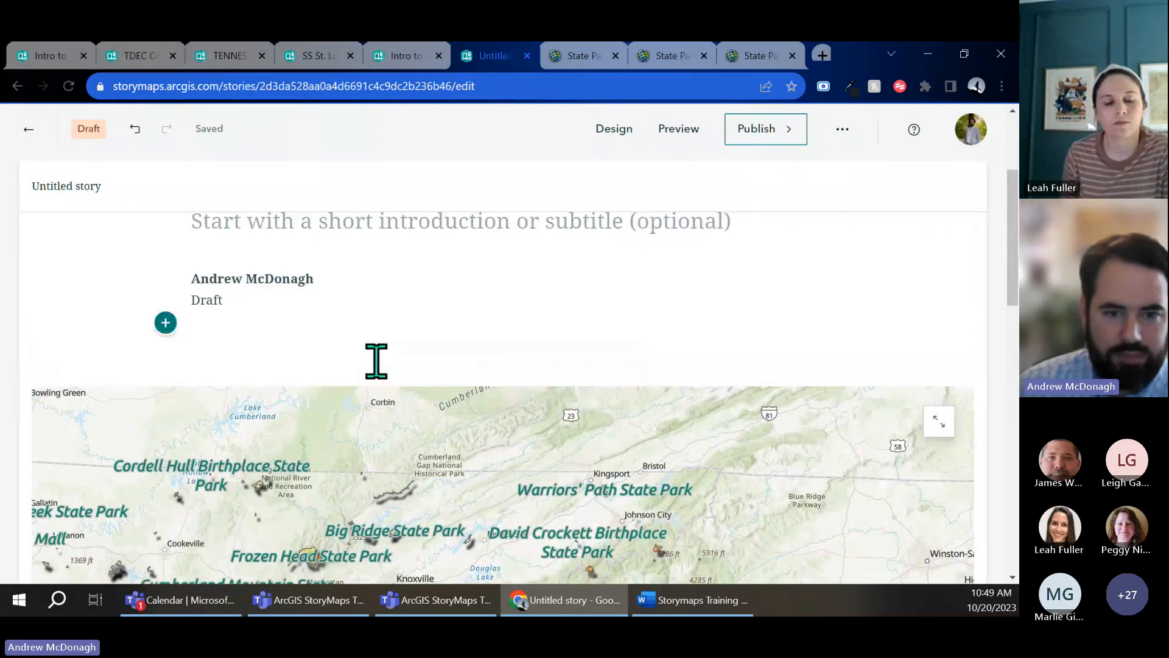
{"action": "scroll", "coordinate": [303, 334], "scroll_direction": "down", "scroll_amount": 8}
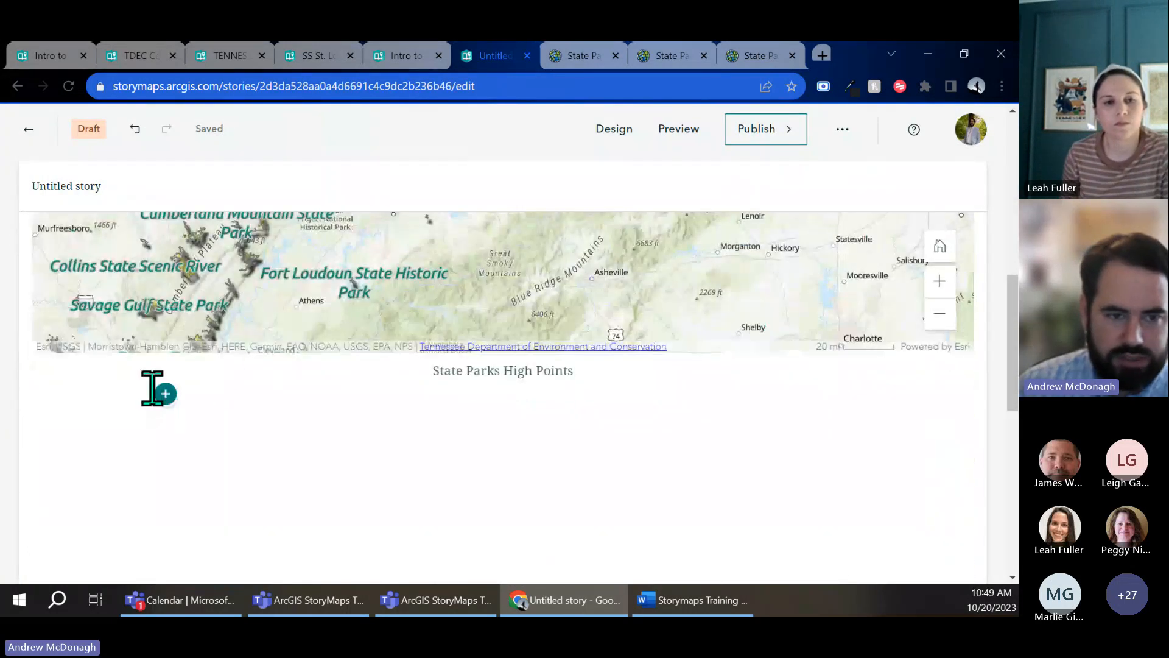
{"action": "left_click", "coordinate": [165, 393]}
{"action": "scroll", "coordinate": [304, 472], "scroll_direction": "down", "scroll_amount": 3}
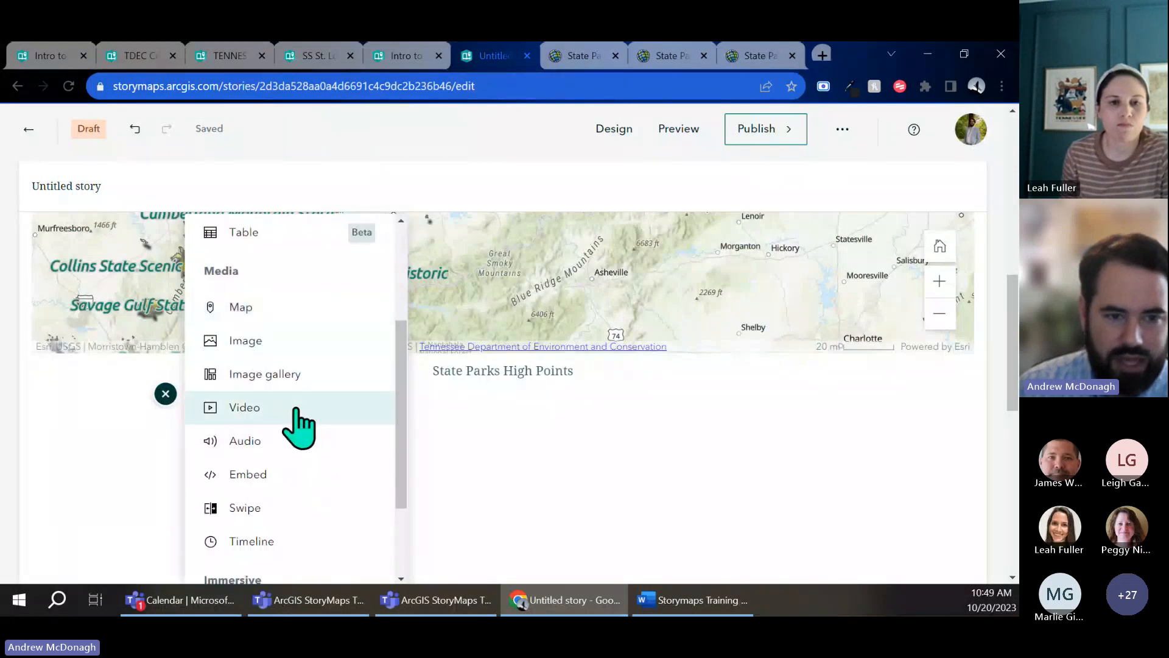
{"action": "scroll", "coordinate": [300, 427], "scroll_direction": "down", "scroll_amount": 2}
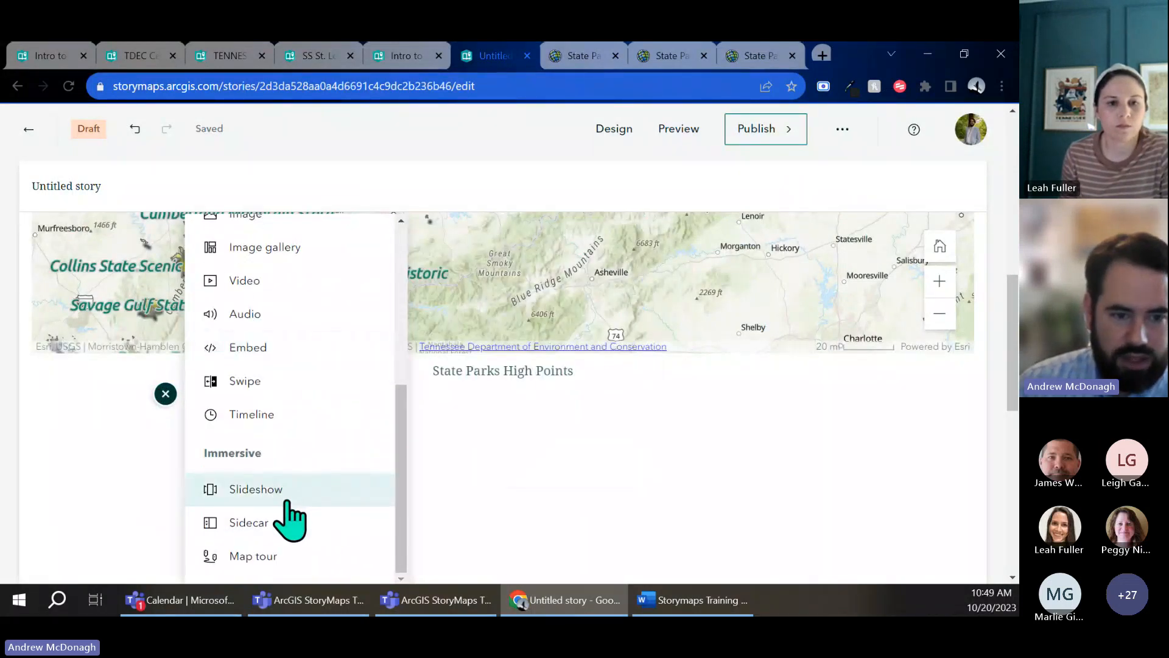
{"action": "left_click", "coordinate": [292, 534]}
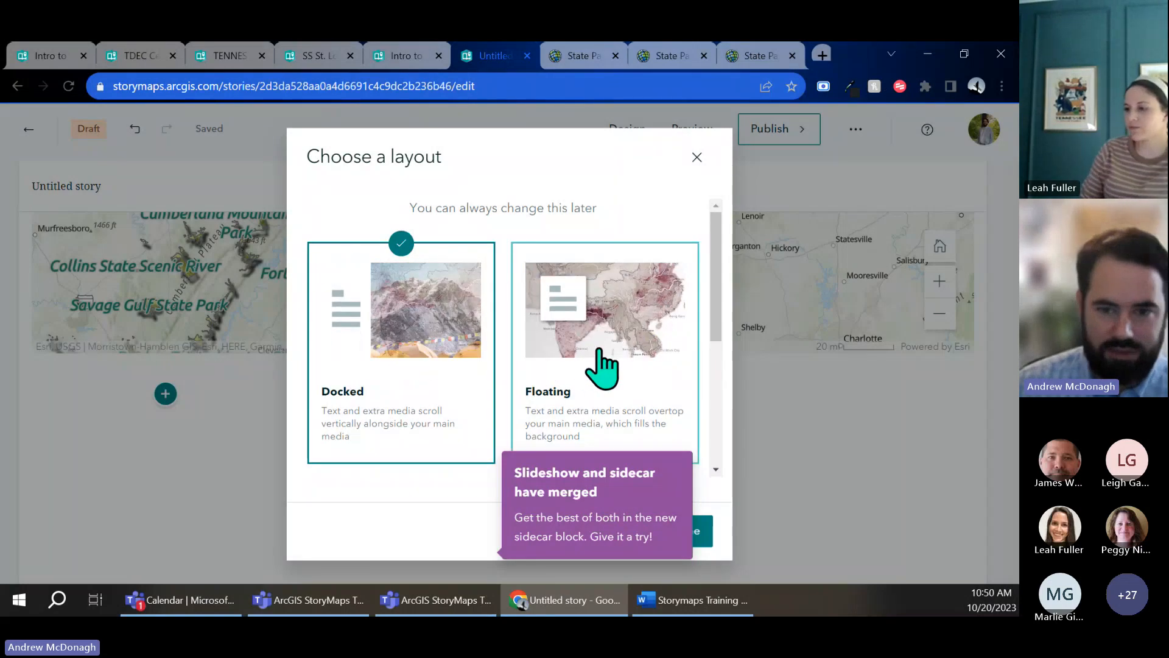
{"action": "left_click", "coordinate": [699, 534]}
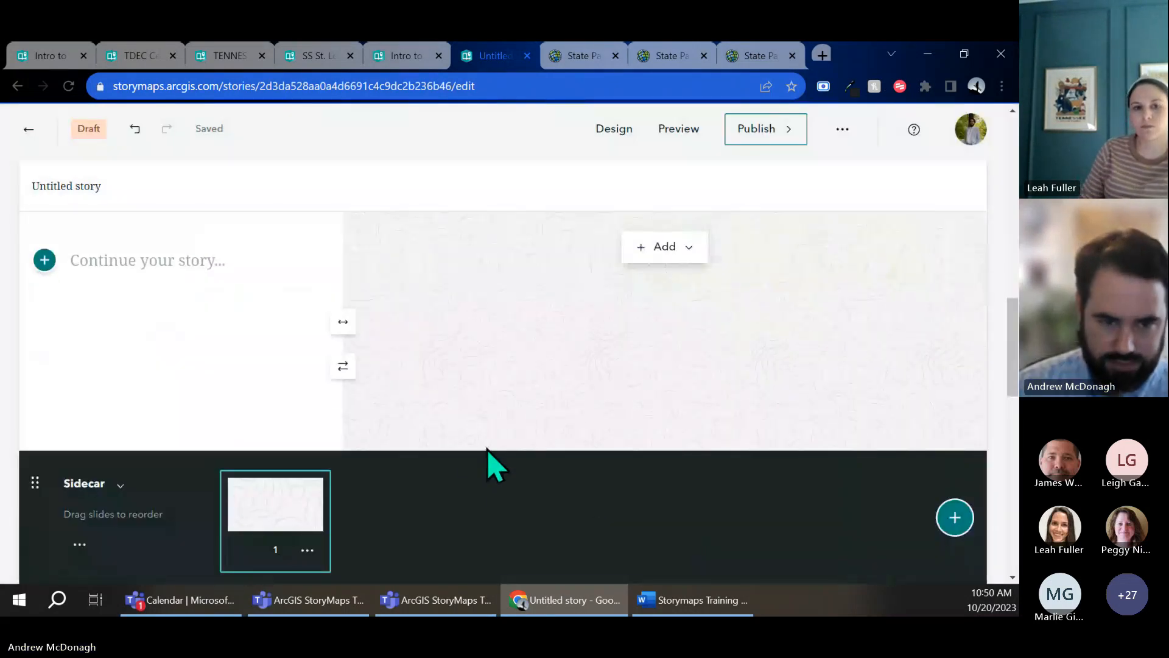
Step: Place the State Parks High Points map on the sidecar's first slide and enter Warriors as the slide's text
{"action": "left_click", "coordinate": [654, 247]}
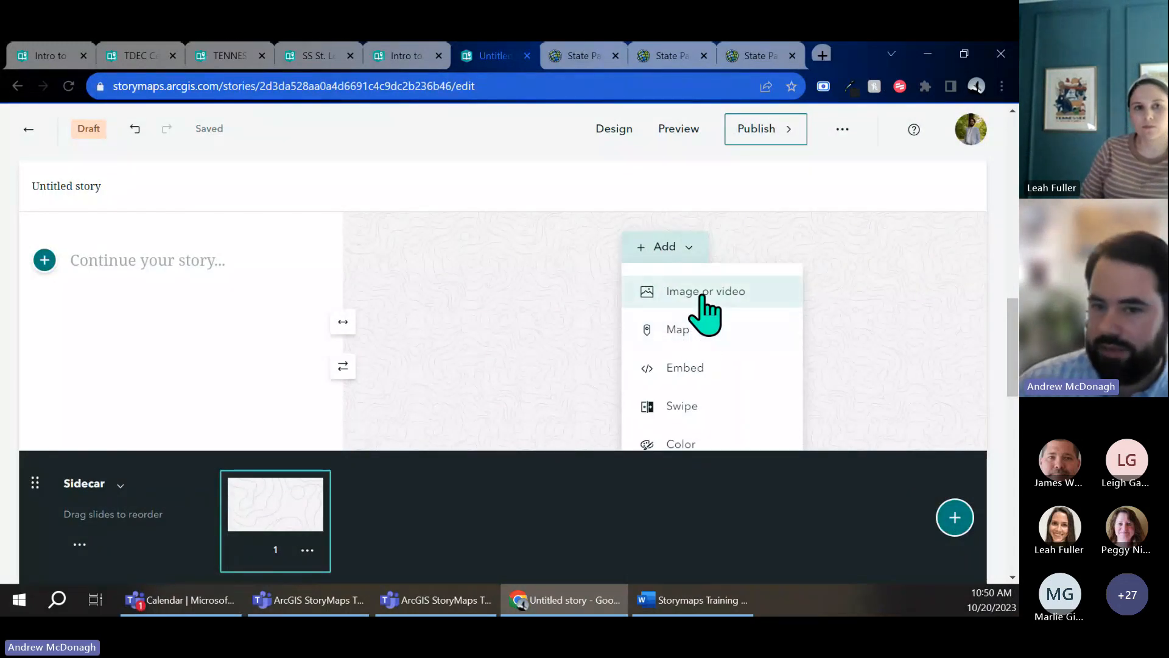
{"action": "left_click", "coordinate": [698, 333]}
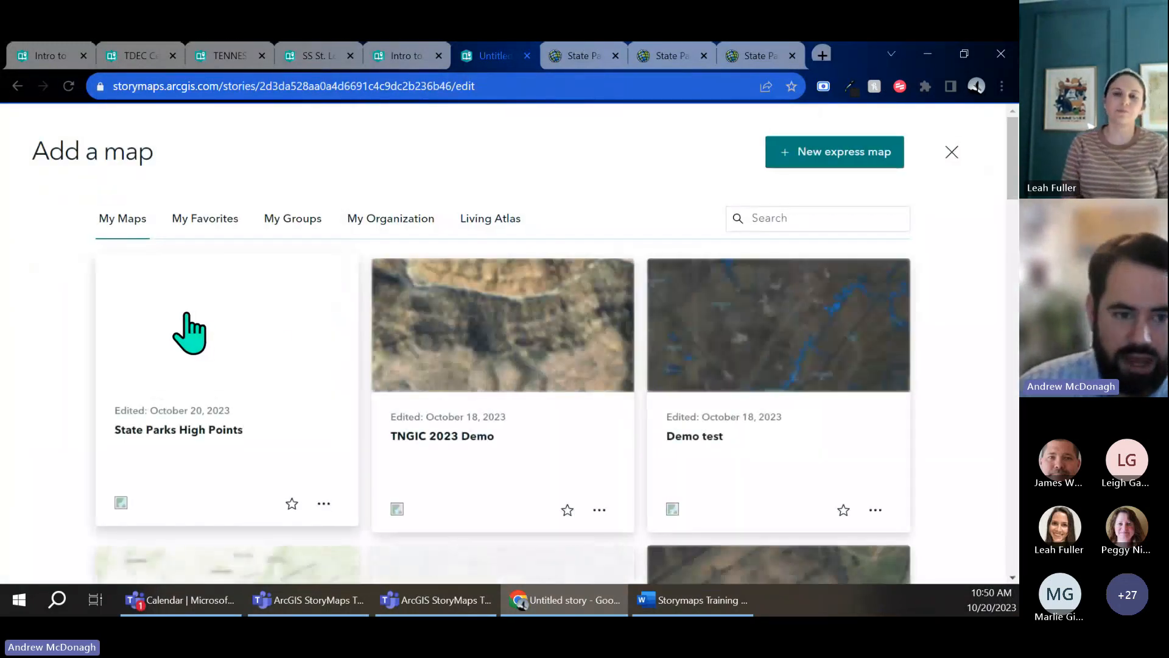
{"action": "left_click", "coordinate": [200, 317]}
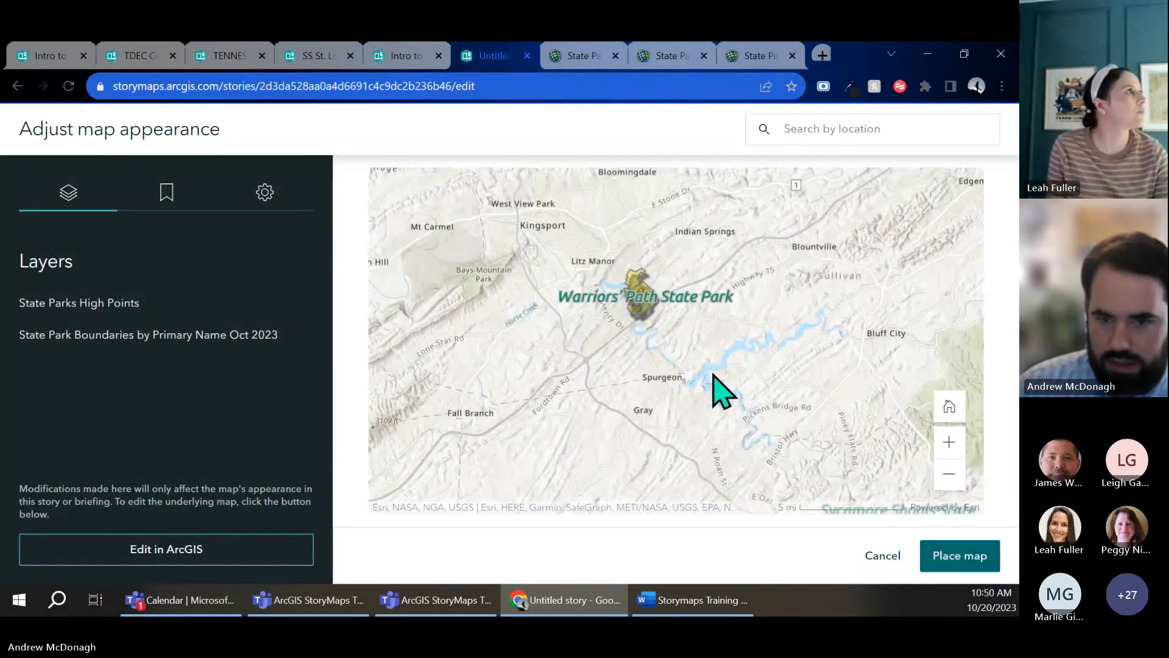
{"action": "left_click", "coordinate": [959, 563]}
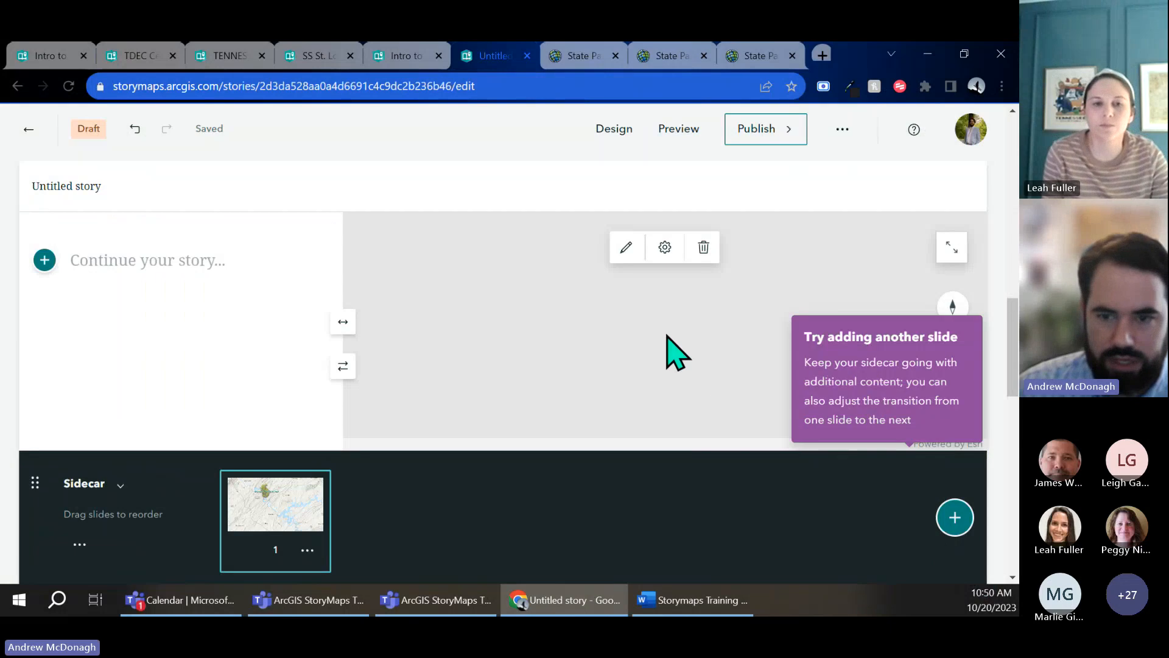
{"action": "left_click", "coordinate": [186, 268]}
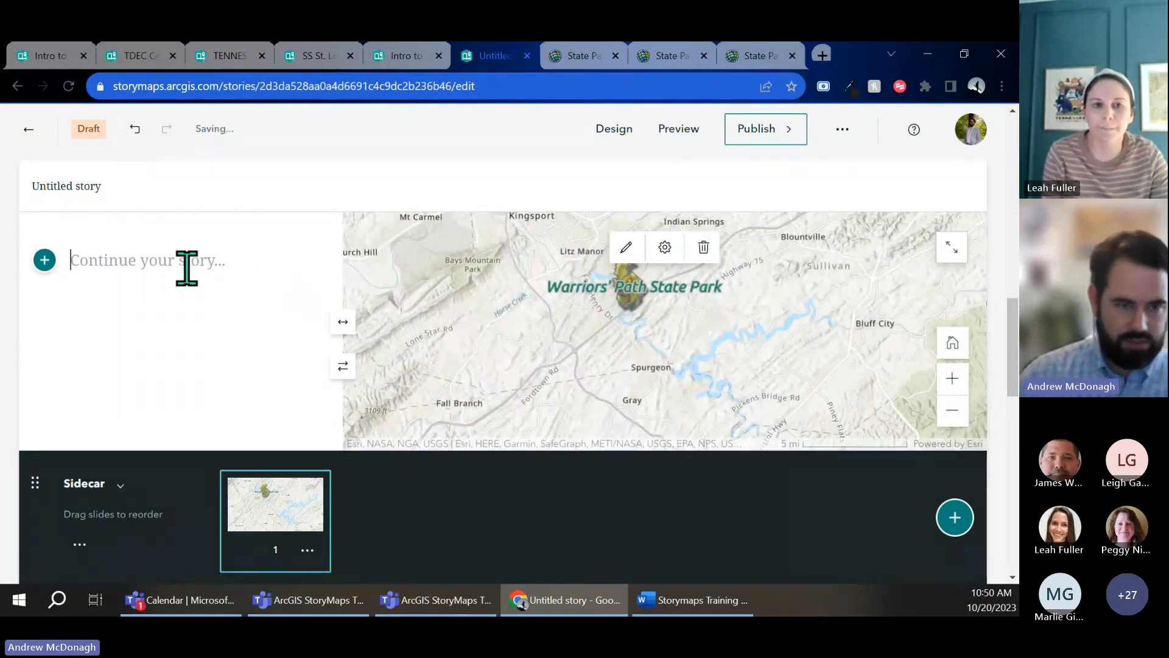
{"action": "type", "text": "Warriors"}
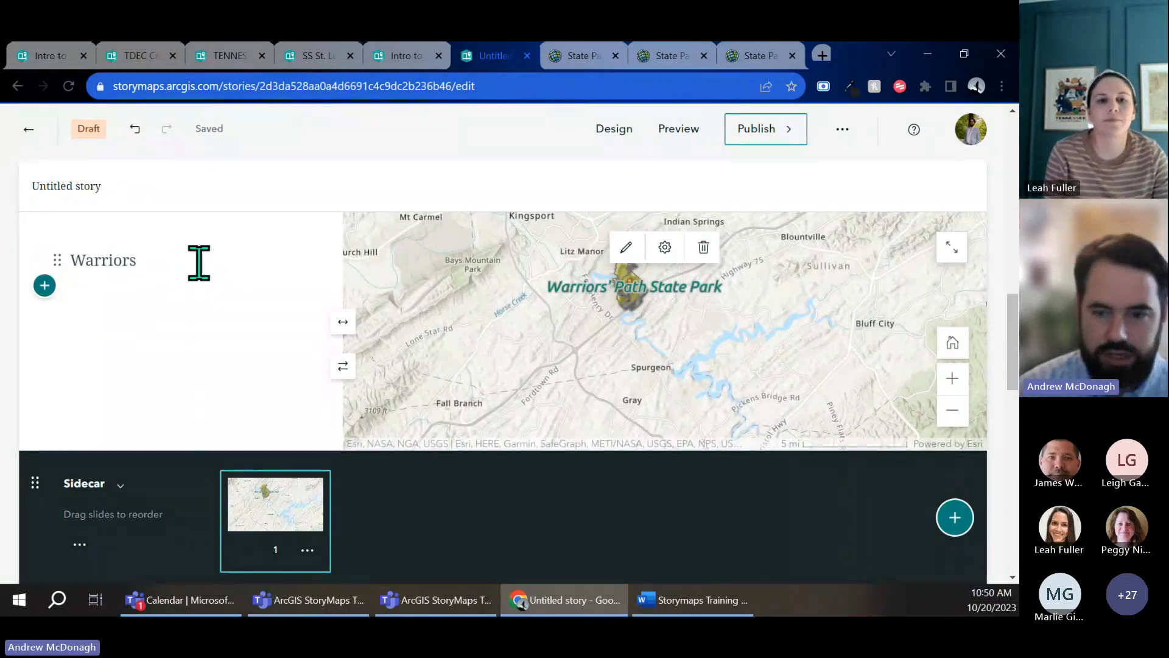
Step: Add a second slide to the sidecar and choose the State Parks High Points map as its media
{"action": "left_click", "coordinate": [950, 523]}
{"action": "left_click", "coordinate": [665, 246]}
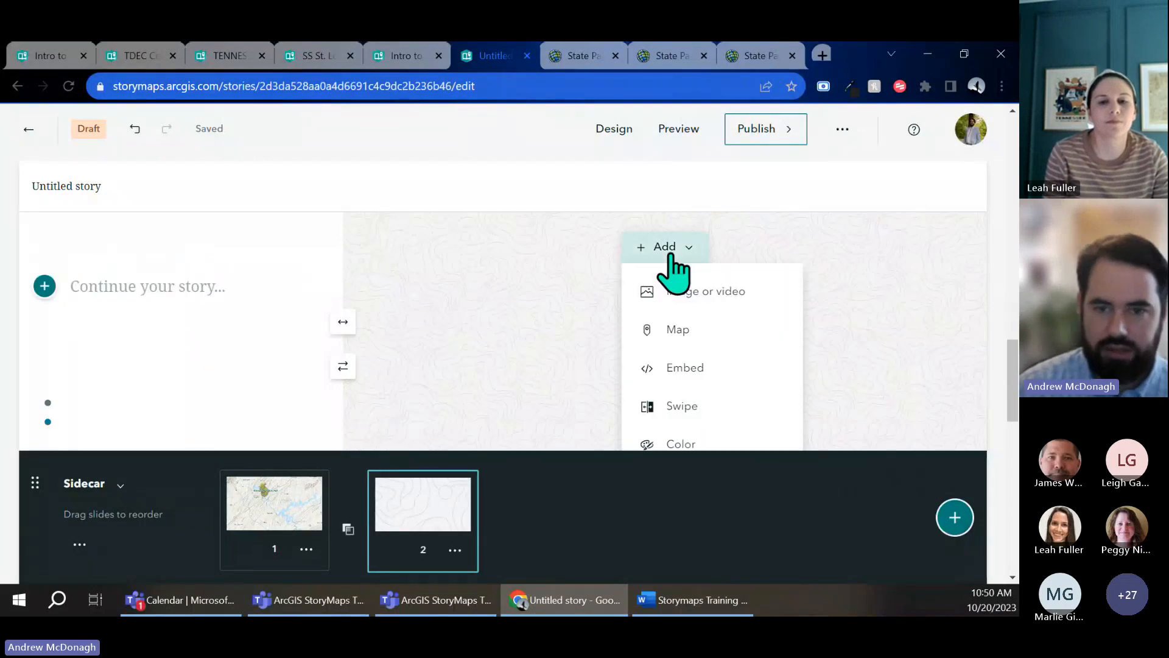
{"action": "left_click", "coordinate": [695, 329]}
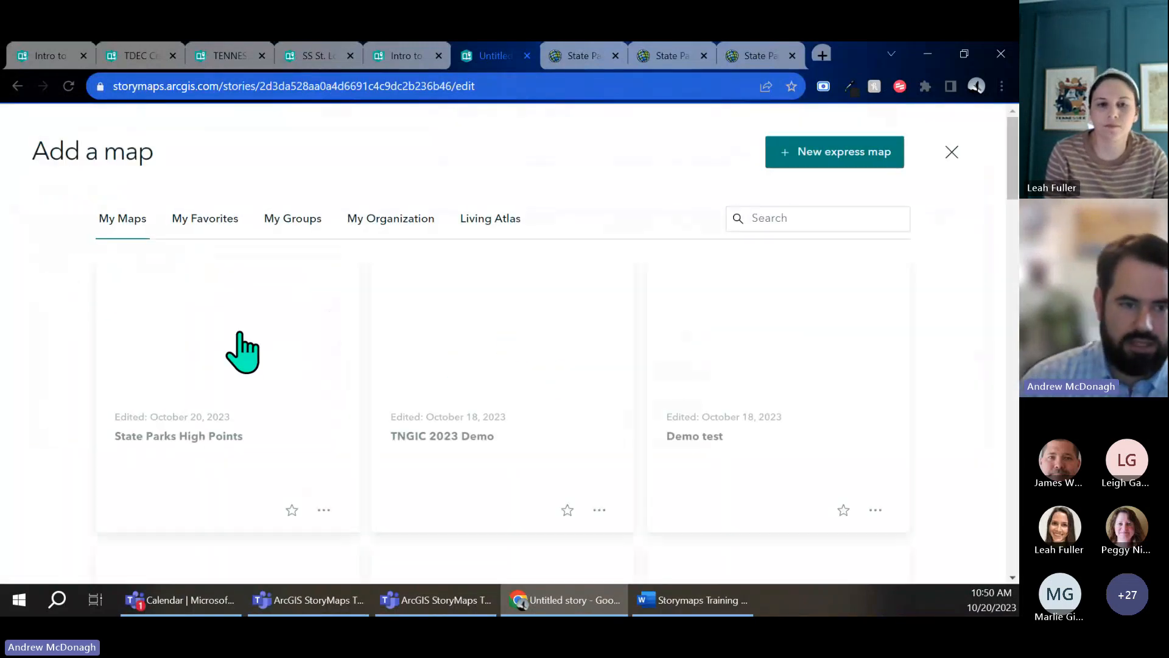
{"action": "left_click", "coordinate": [232, 344]}
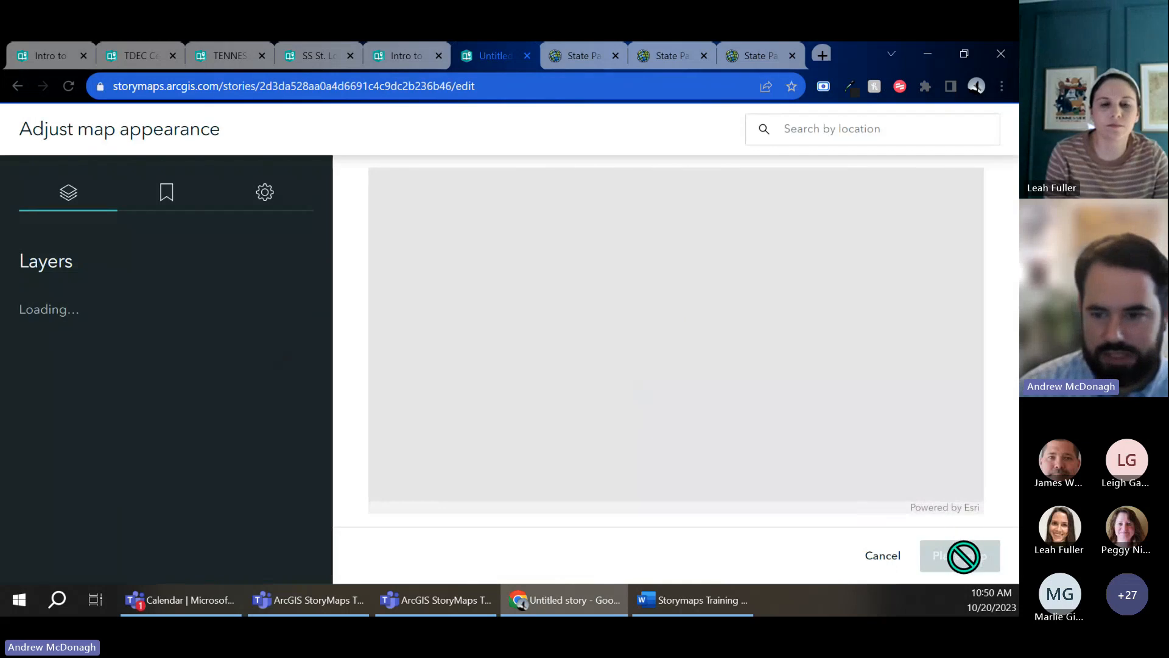
Step: Frame the second slide's map closely on Roan Mountain State Park and place the map
{"action": "left_click_drag", "start_coordinate": [761, 391], "coordinate": [380, 231]}
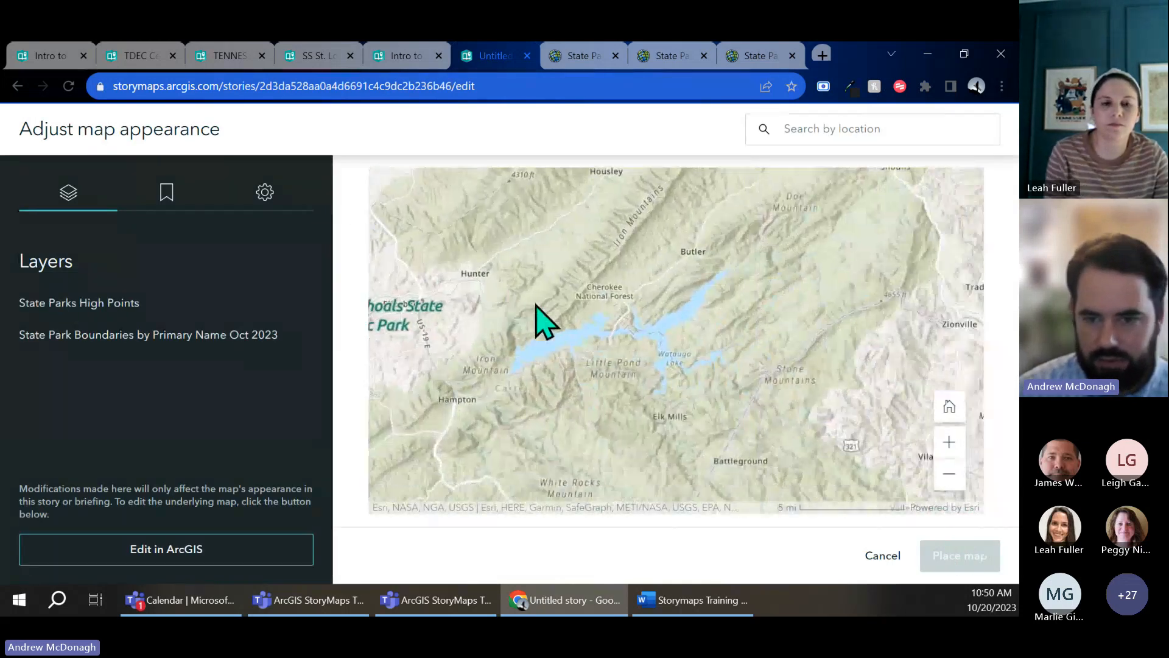
{"action": "left_click_drag", "start_coordinate": [718, 311], "coordinate": [871, 415]}
{"action": "left_click_drag", "start_coordinate": [550, 385], "coordinate": [556, 384]}
{"action": "scroll", "coordinate": [555, 384], "scroll_direction": "down", "scroll_amount": 1}
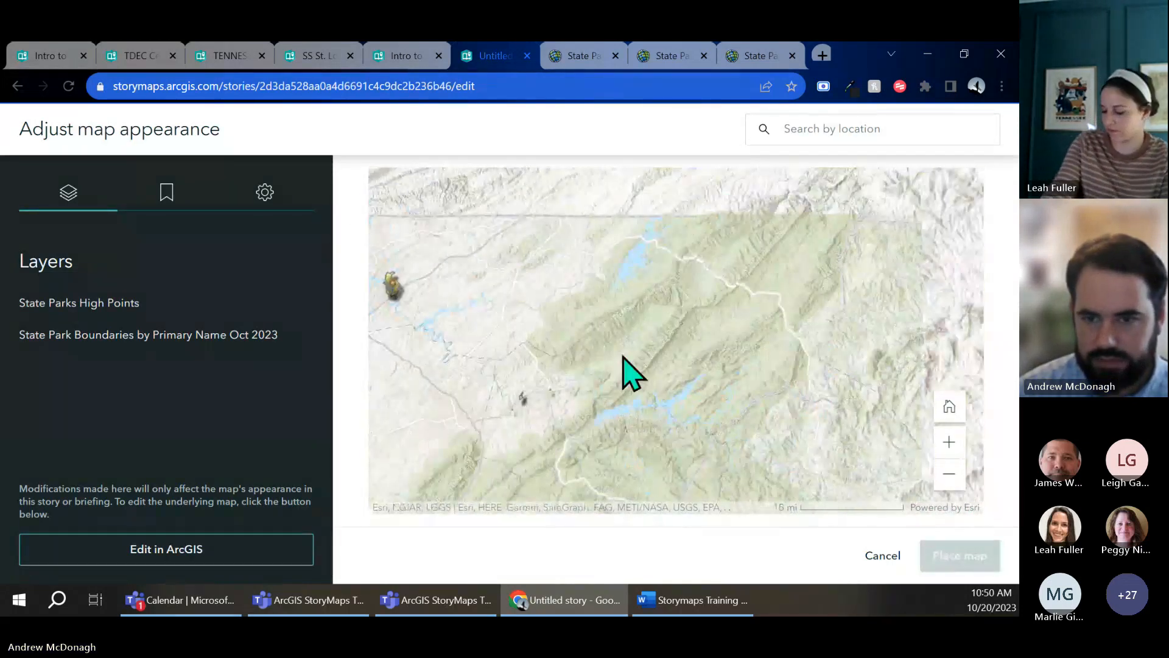
{"action": "left_click_drag", "start_coordinate": [648, 387], "coordinate": [738, 235]}
{"action": "scroll", "coordinate": [711, 407], "scroll_direction": "up", "scroll_amount": 1}
{"action": "left_click_drag", "start_coordinate": [715, 395], "coordinate": [720, 360]}
{"action": "scroll", "coordinate": [705, 248], "scroll_direction": "up", "scroll_amount": 4}
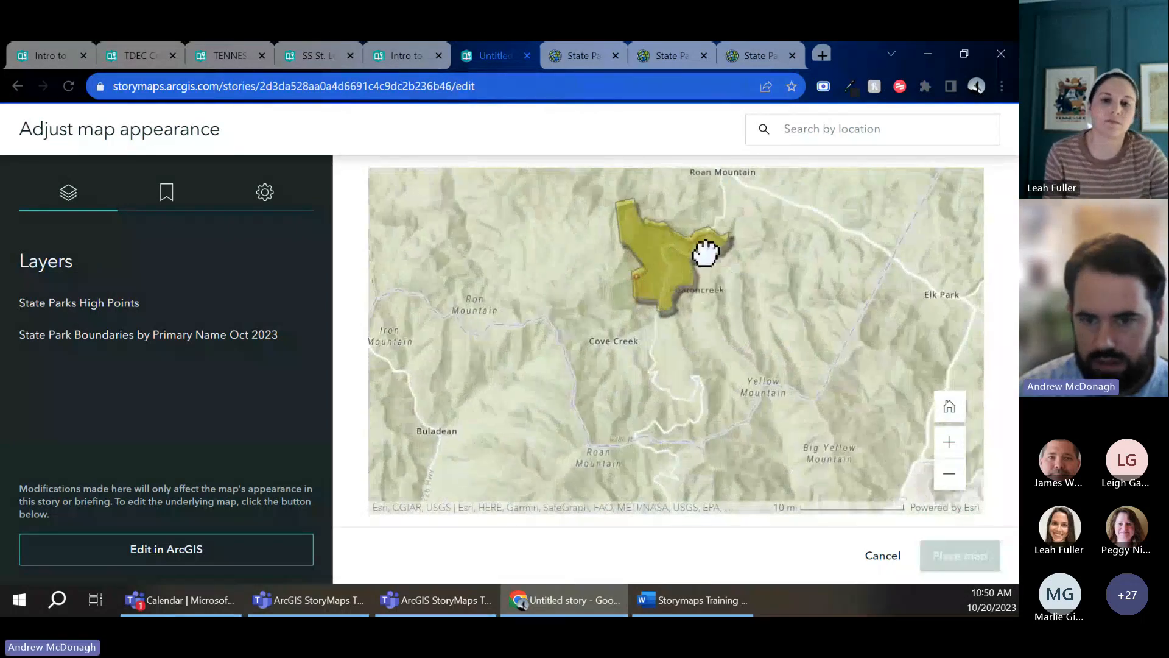
{"action": "scroll", "coordinate": [680, 278], "scroll_direction": "down", "scroll_amount": 2}
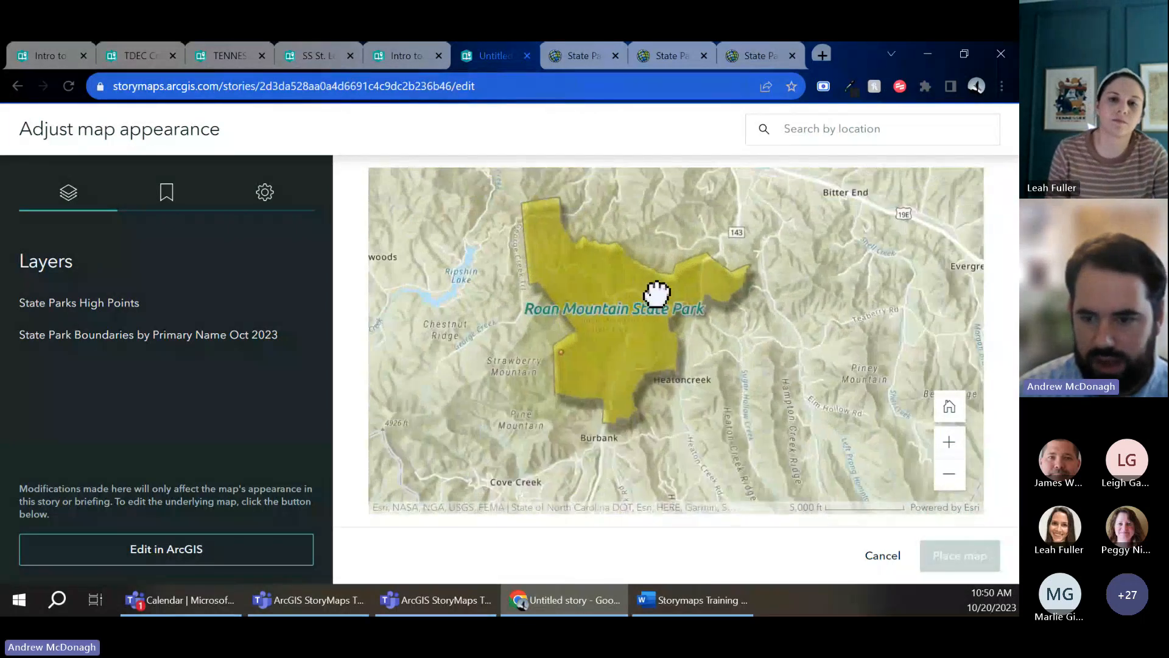
{"action": "left_click", "coordinate": [940, 554]}
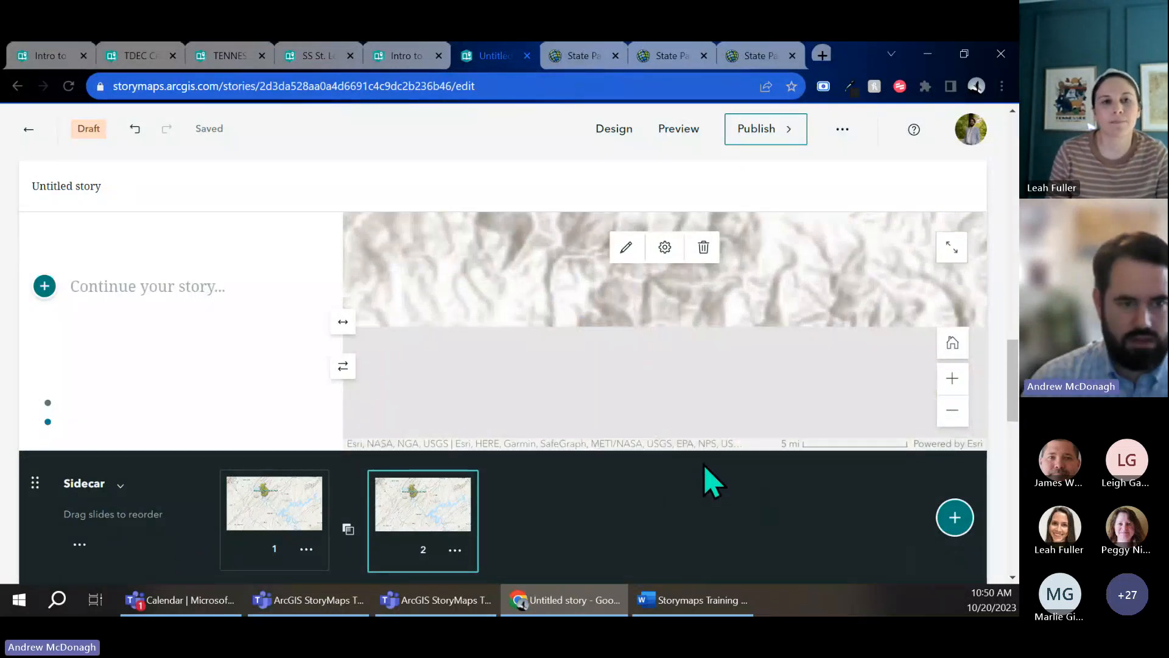
Step: Enter Roan Mountain as the second slide's text, and switch between the sidecar's two slides
{"action": "left_click", "coordinate": [201, 285]}
{"action": "type", "text": "Roan Mountain"}
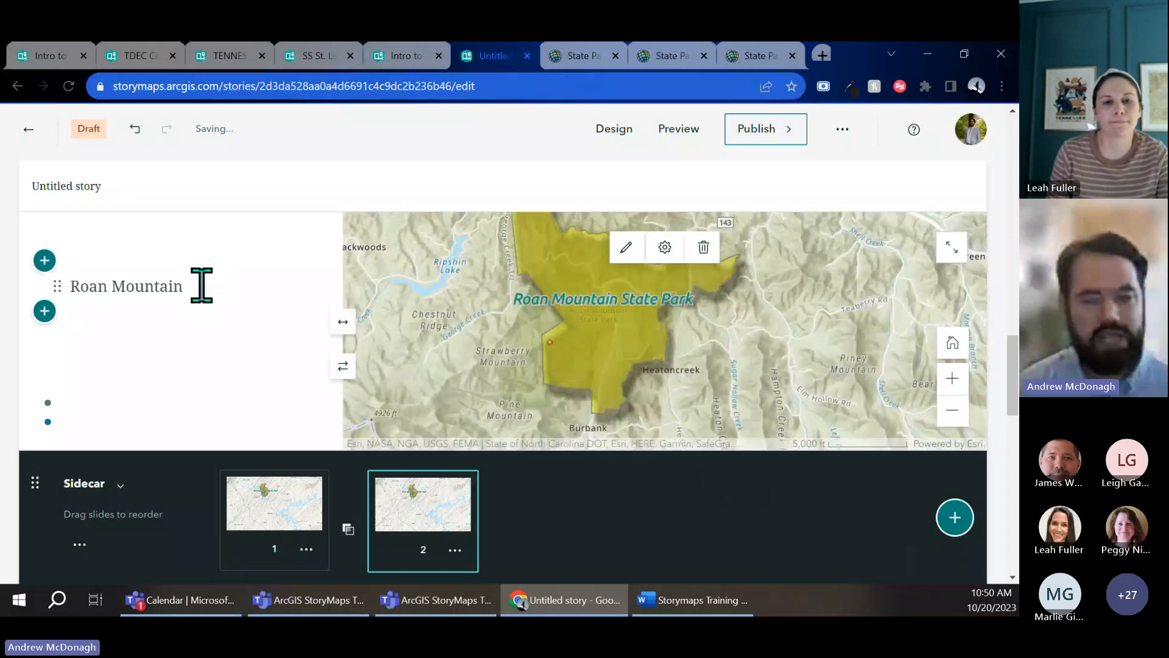
{"action": "left_click", "coordinate": [308, 521]}
{"action": "left_click", "coordinate": [404, 504]}
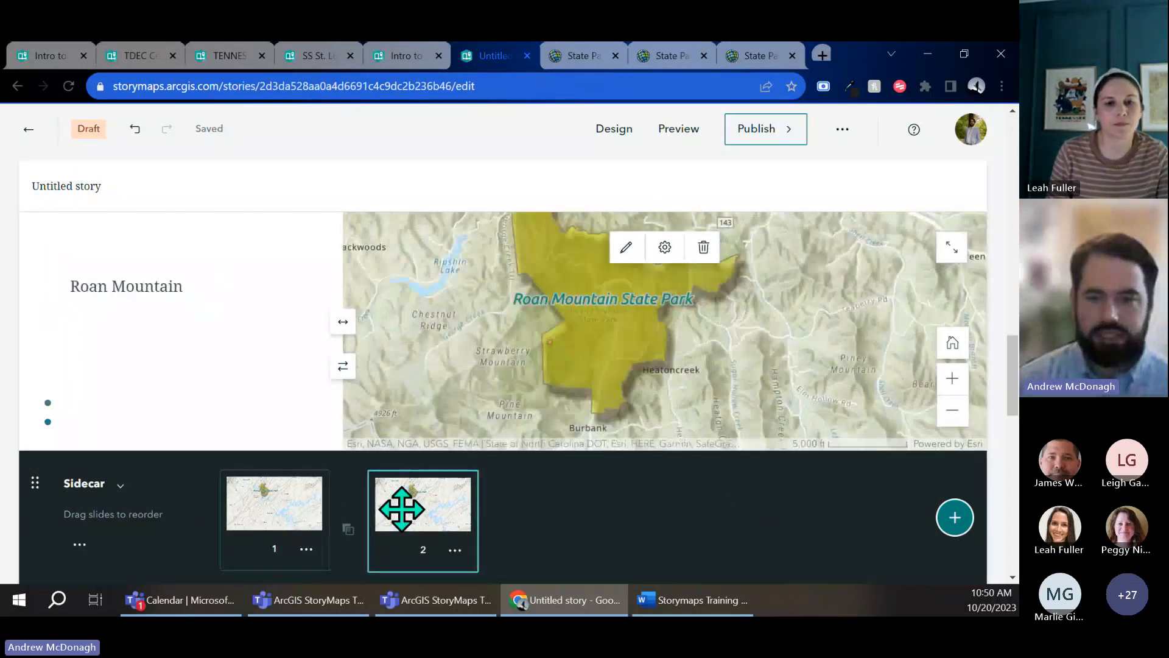
{"action": "left_click", "coordinate": [403, 509]}
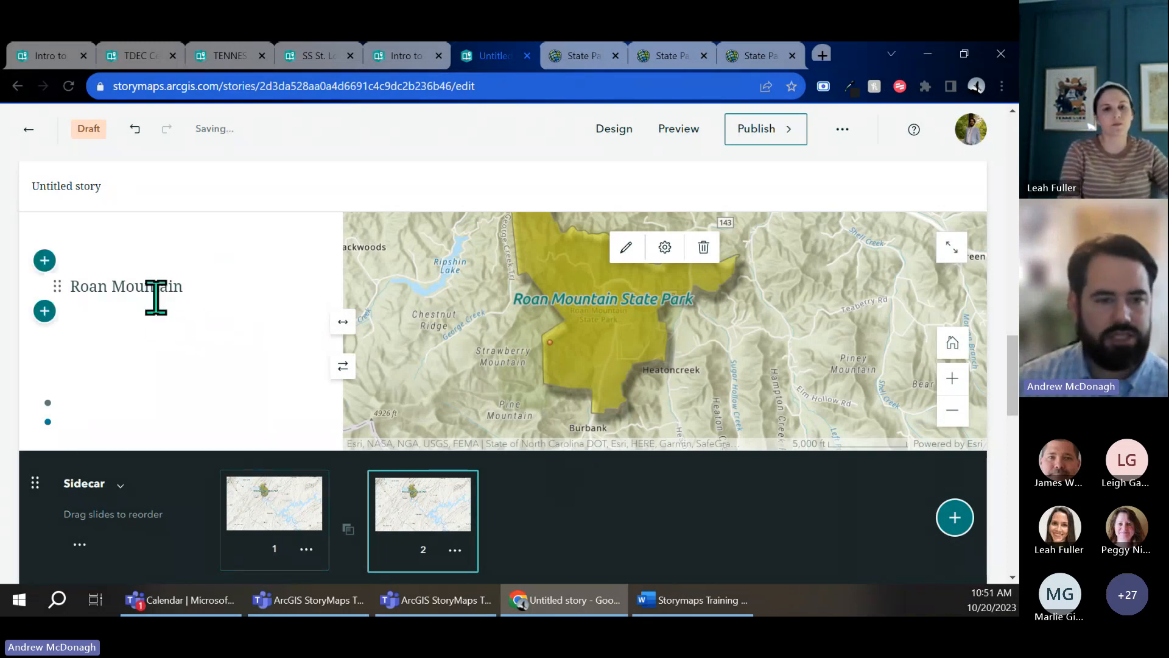
Step: Look over the media blocks, including Map action, that can be added below the Roan Mountain text
{"action": "left_click", "coordinate": [43, 312]}
{"action": "scroll", "coordinate": [152, 396], "scroll_direction": "down", "scroll_amount": 3}
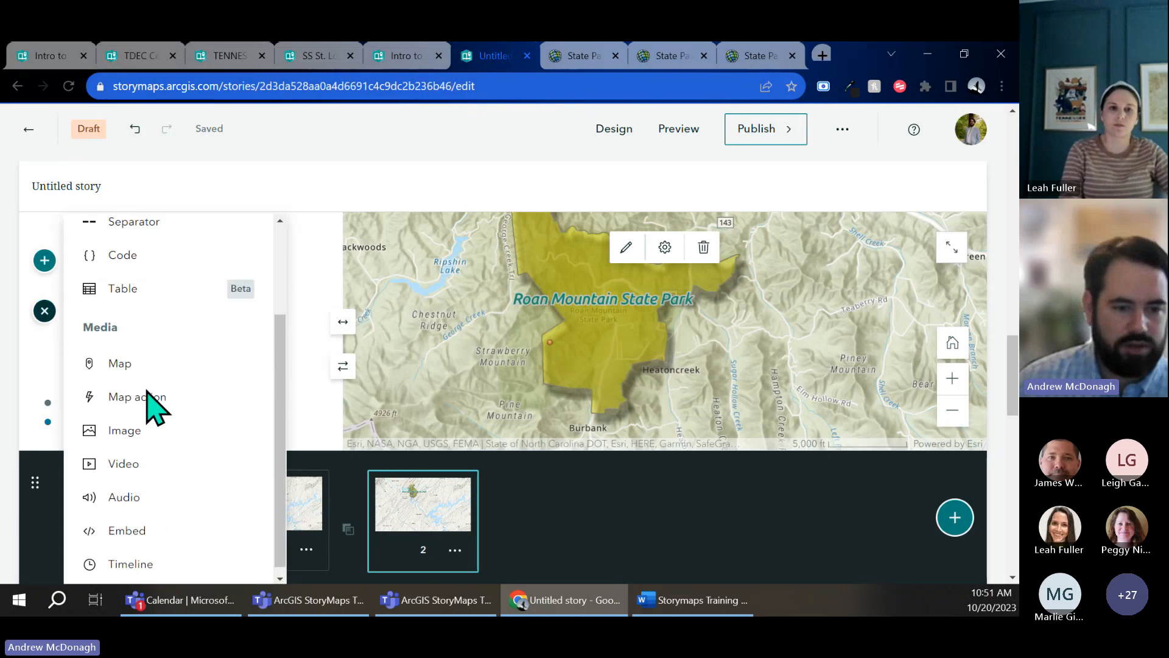
{"action": "left_click", "coordinate": [308, 386]}
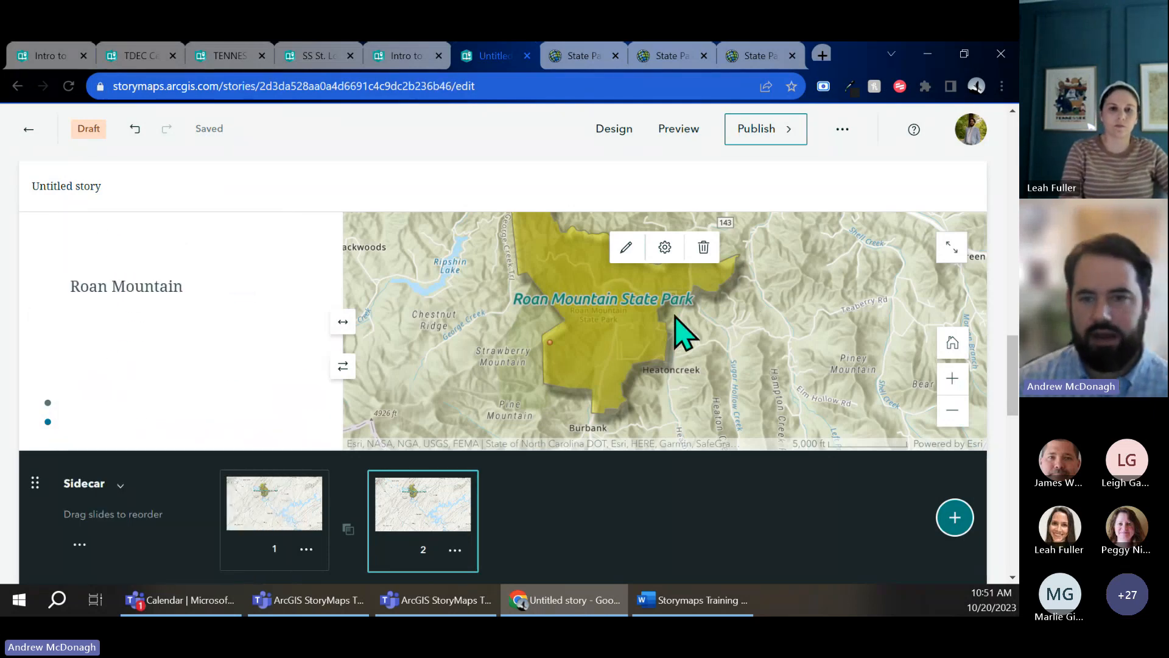
Step: Open the story's publish options, and show the Sharing slide of the Intro to Storymaps briefing
{"action": "left_click", "coordinate": [801, 144]}
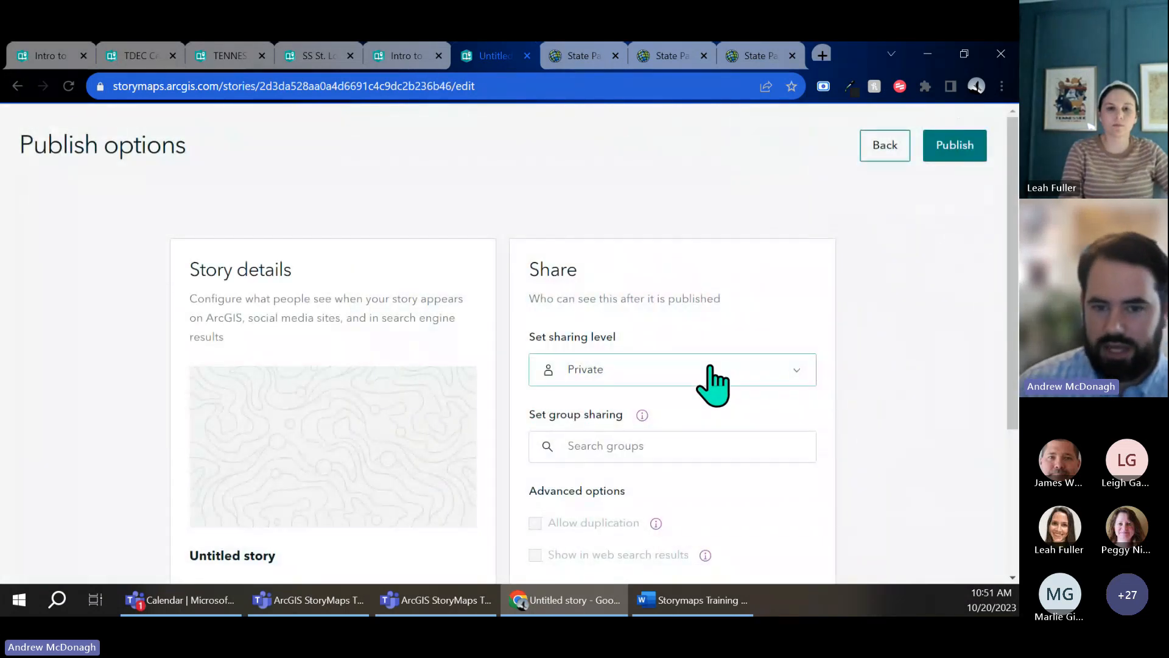
{"action": "left_click", "coordinate": [54, 55]}
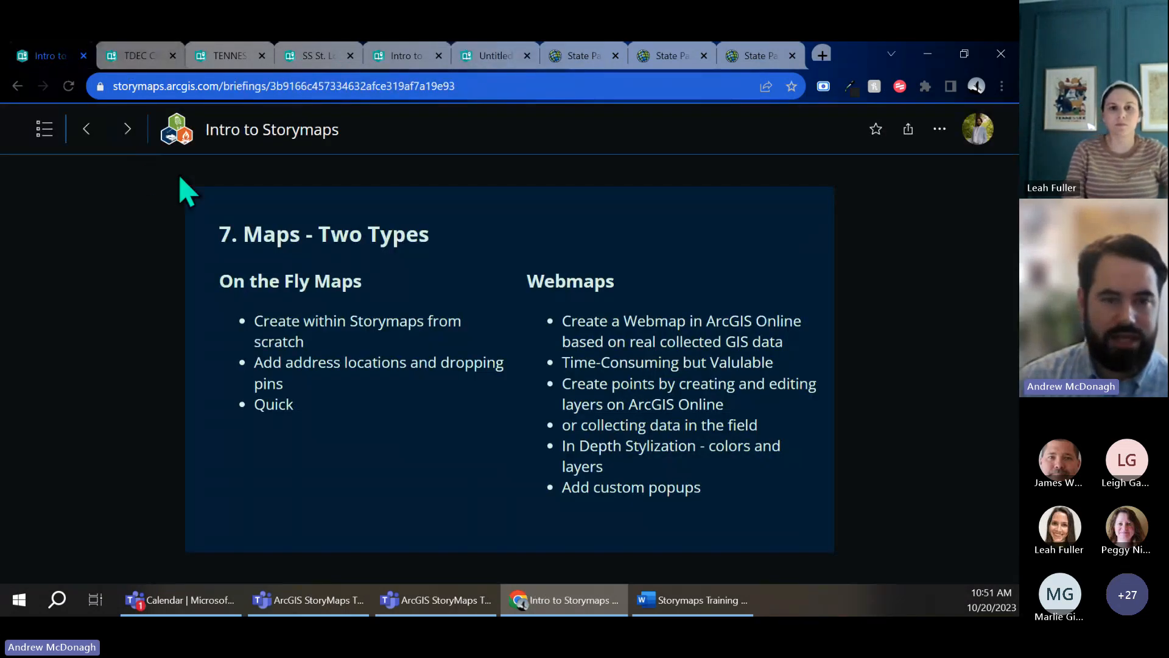
{"action": "left_click", "coordinate": [127, 129]}
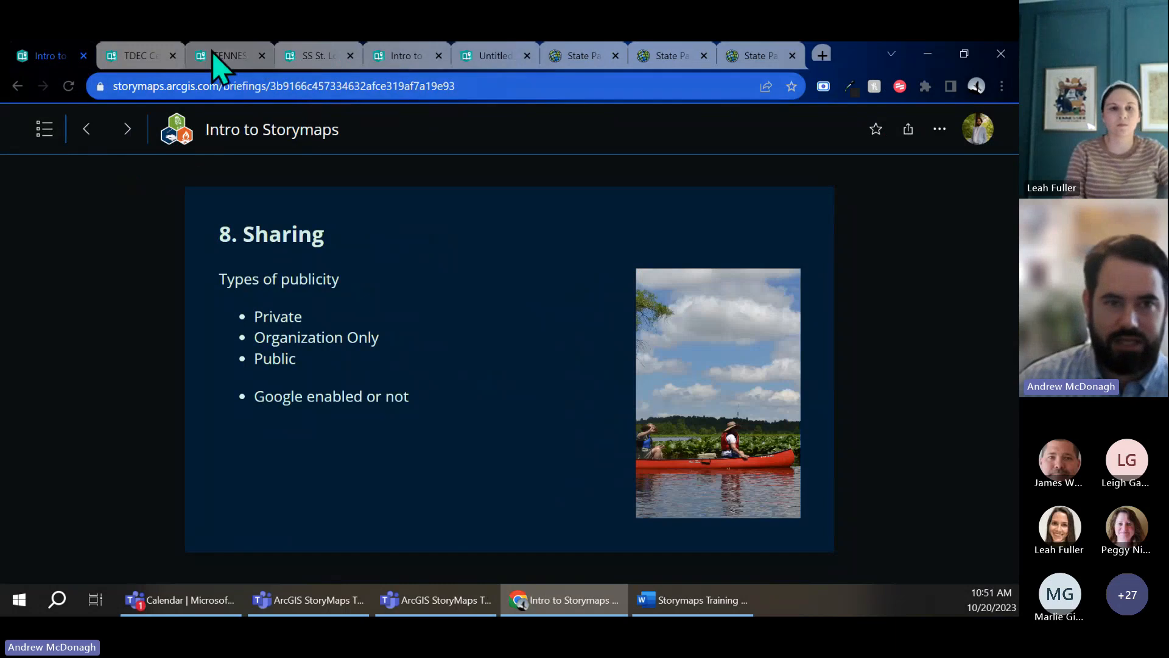
Step: Close the TDEC, Tennessee Division of Natural Areas and SS St. Louis stories and return to the untitled story's publish options
{"action": "left_click", "coordinate": [773, 55]}
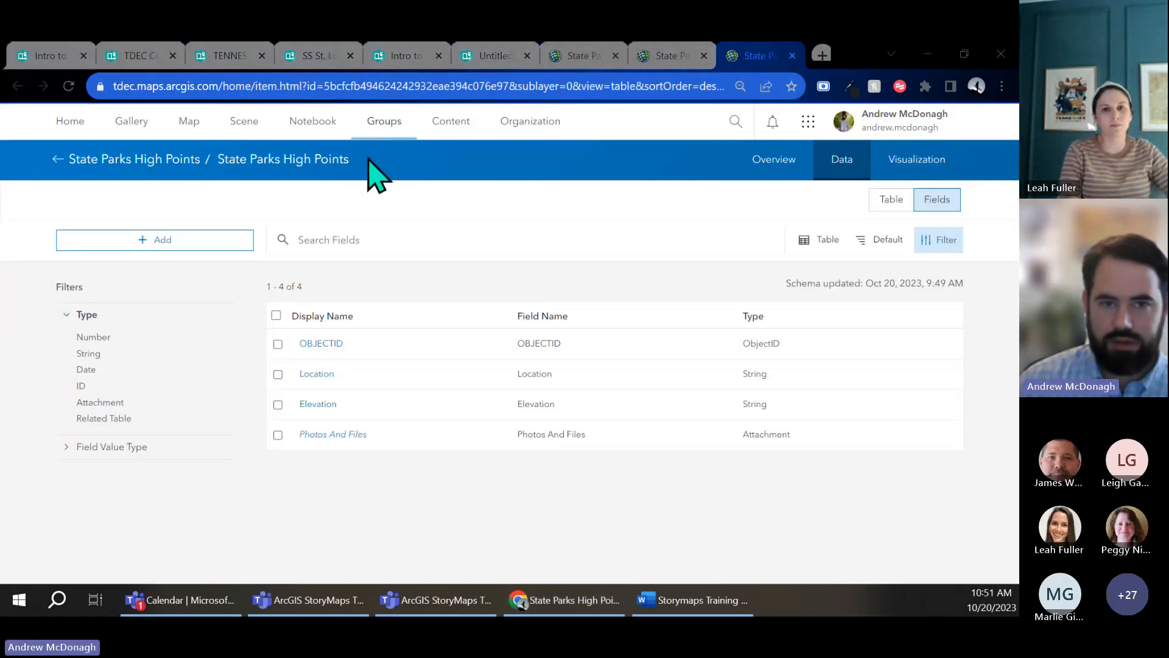
{"action": "left_click", "coordinate": [152, 56]}
{"action": "left_click", "coordinate": [204, 55]}
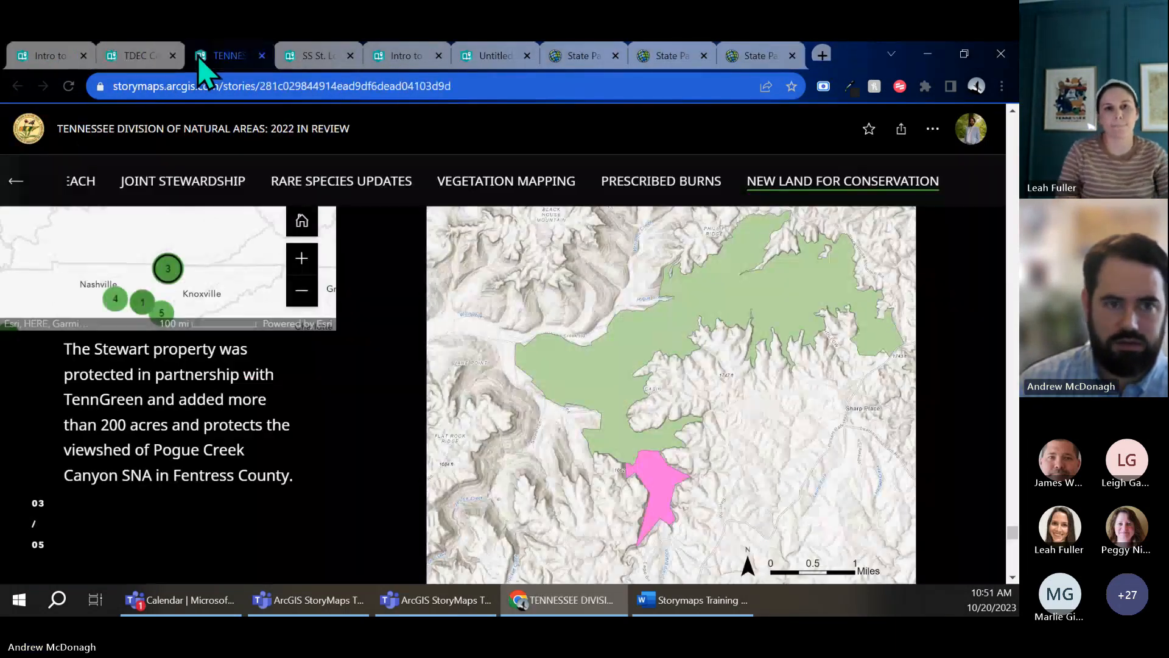
{"action": "left_click", "coordinate": [174, 56]}
{"action": "left_click", "coordinate": [174, 56]}
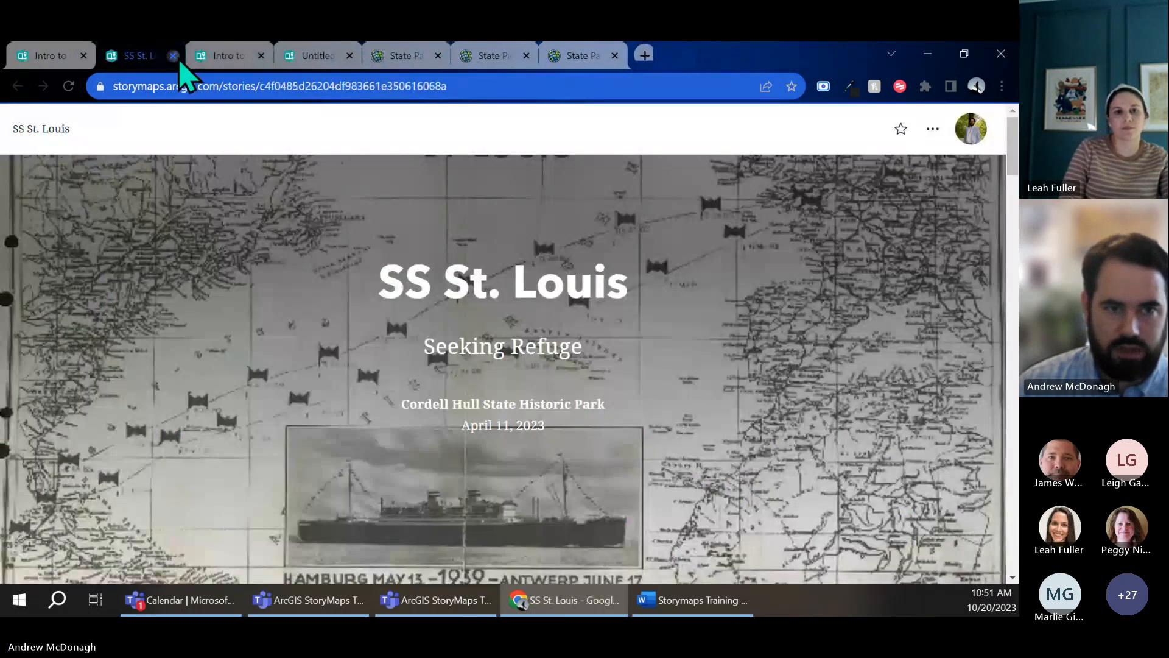
{"action": "left_click", "coordinate": [174, 56]}
{"action": "left_click", "coordinate": [244, 56]}
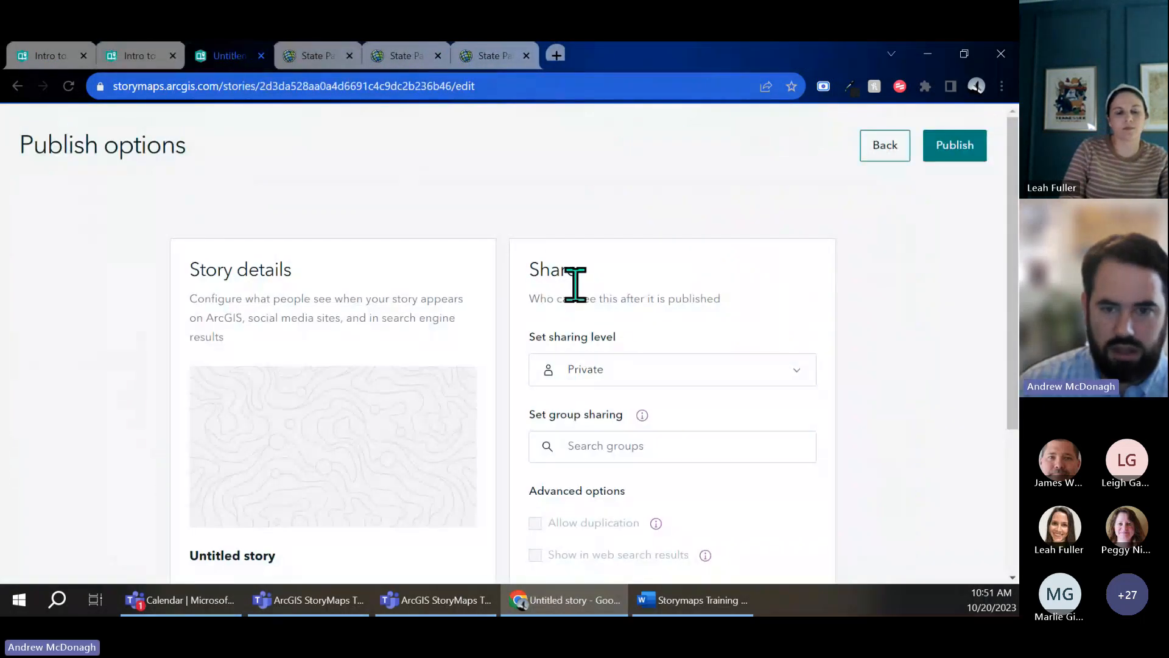
Step: Try the Everyone (Public) sharing level, set it back to Private, and publish the story despite the content authentication notice
{"action": "left_click", "coordinate": [735, 371]}
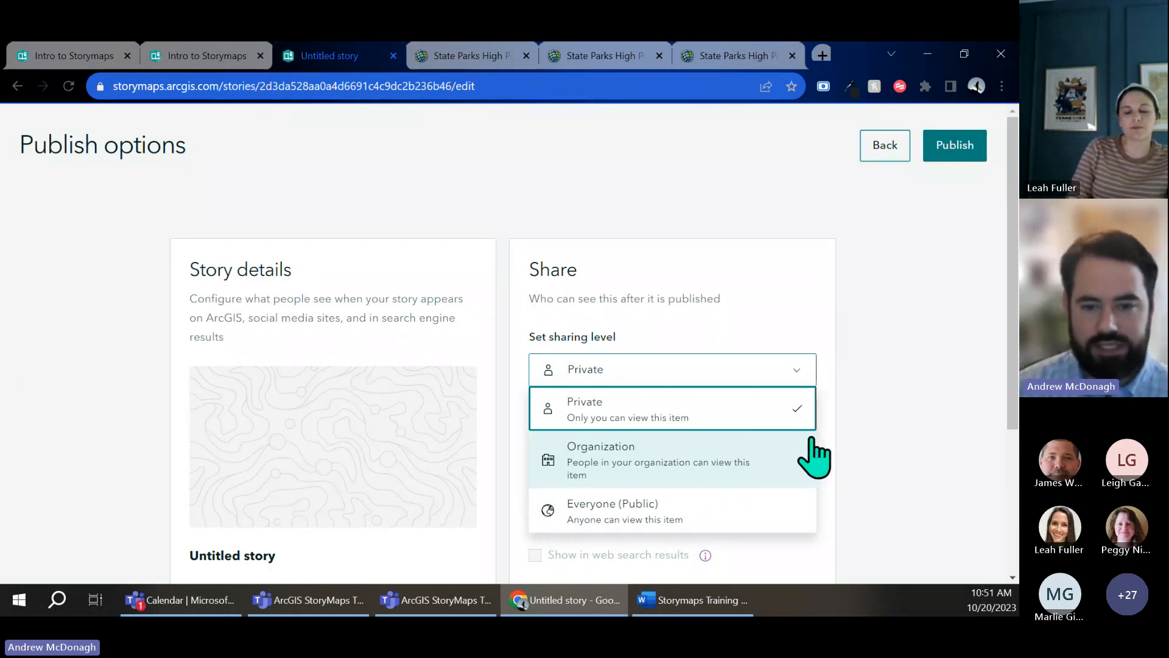
{"action": "left_click", "coordinate": [737, 501]}
{"action": "left_click", "coordinate": [749, 379]}
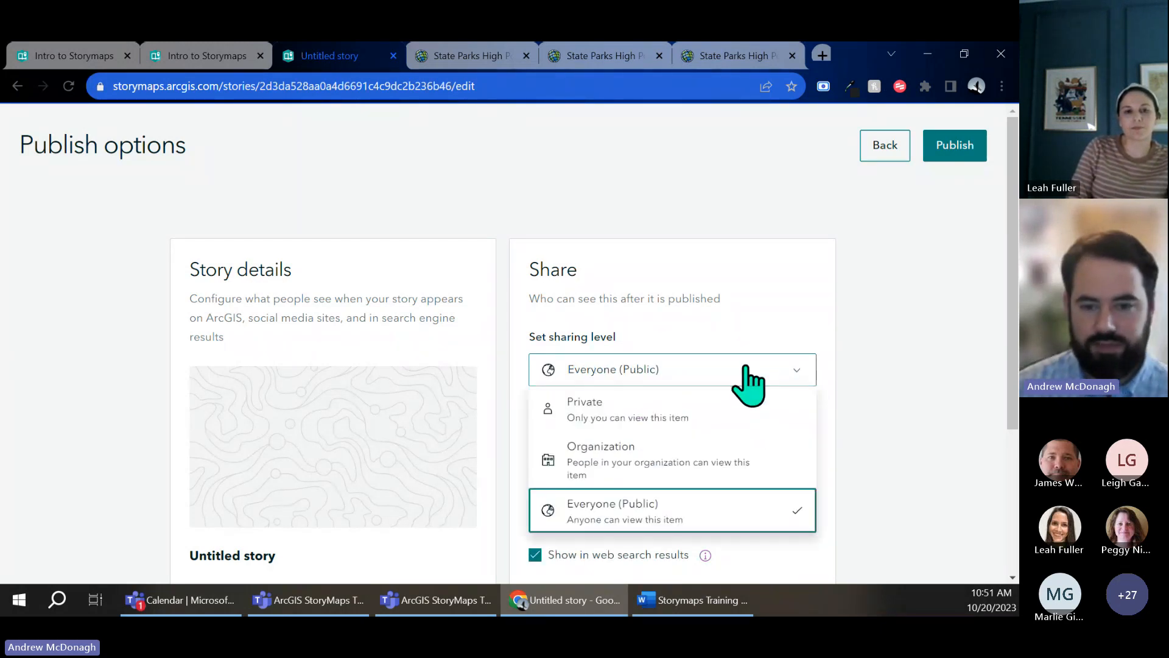
{"action": "left_click", "coordinate": [705, 409]}
{"action": "left_click", "coordinate": [941, 152]}
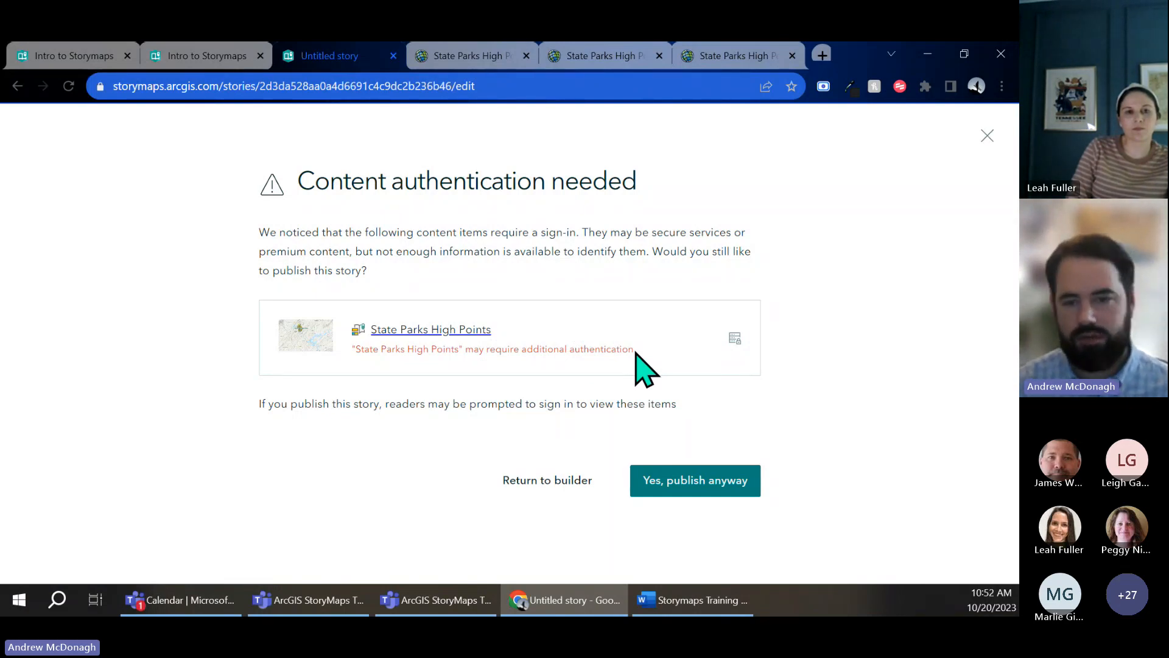
{"action": "left_click", "coordinate": [693, 481]}
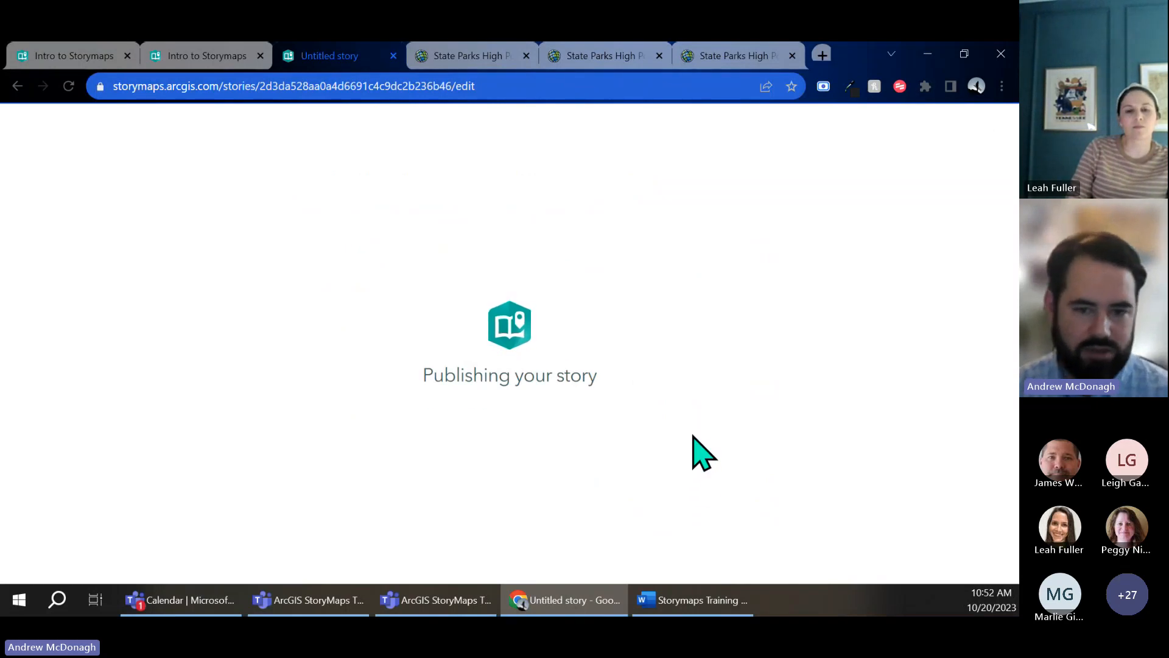
Step: Return to the published story, reopen it for editing and bring up its publish options
{"action": "left_click", "coordinate": [48, 52]}
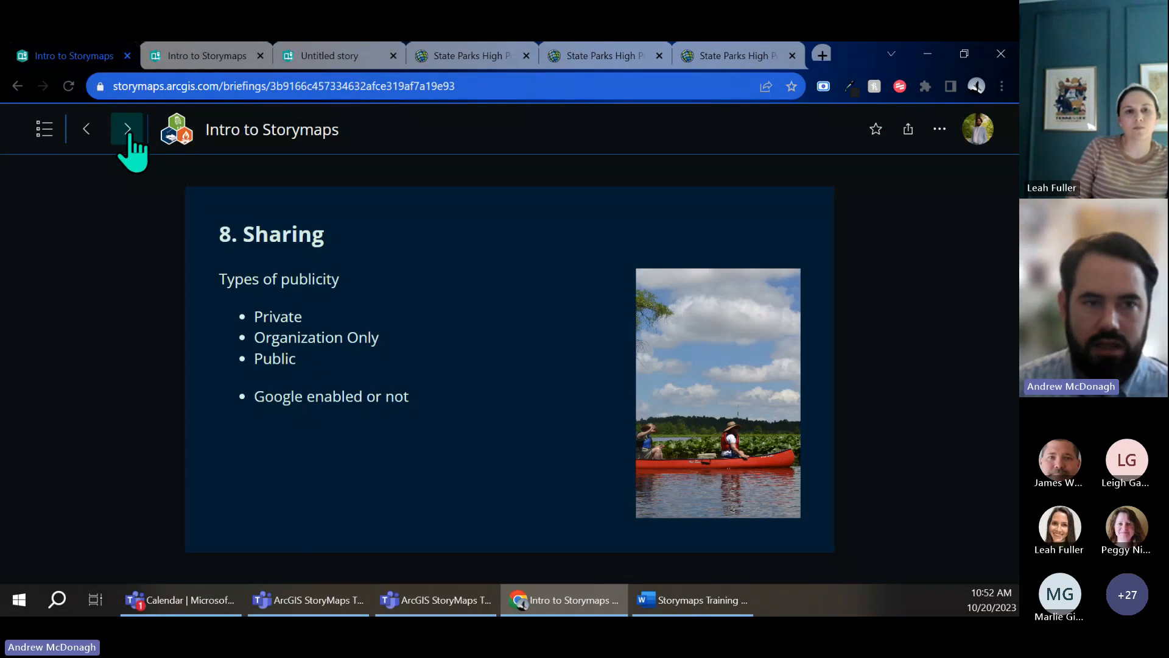
{"action": "left_click", "coordinate": [172, 61]}
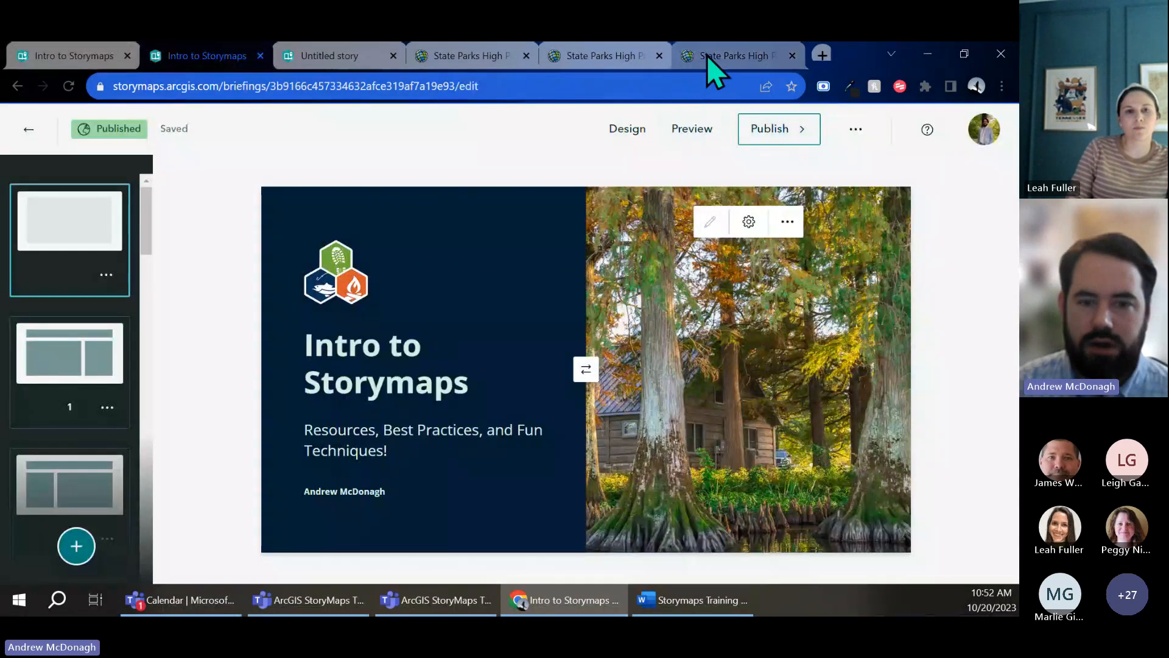
{"action": "left_click", "coordinate": [347, 57]}
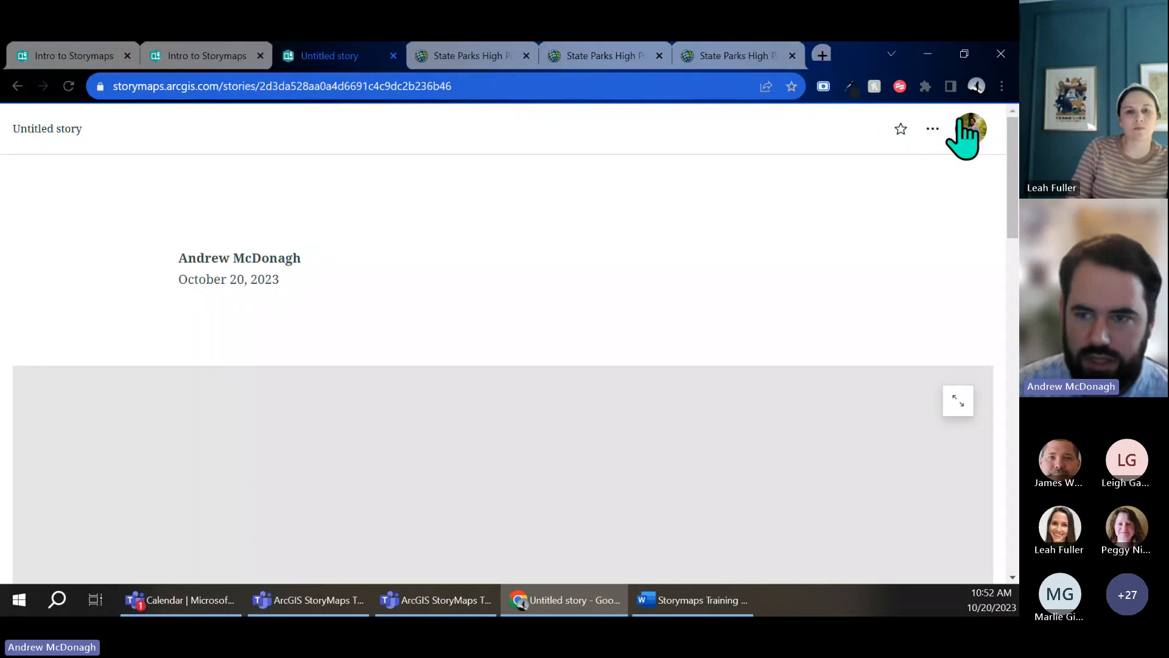
{"action": "left_click", "coordinate": [932, 129]}
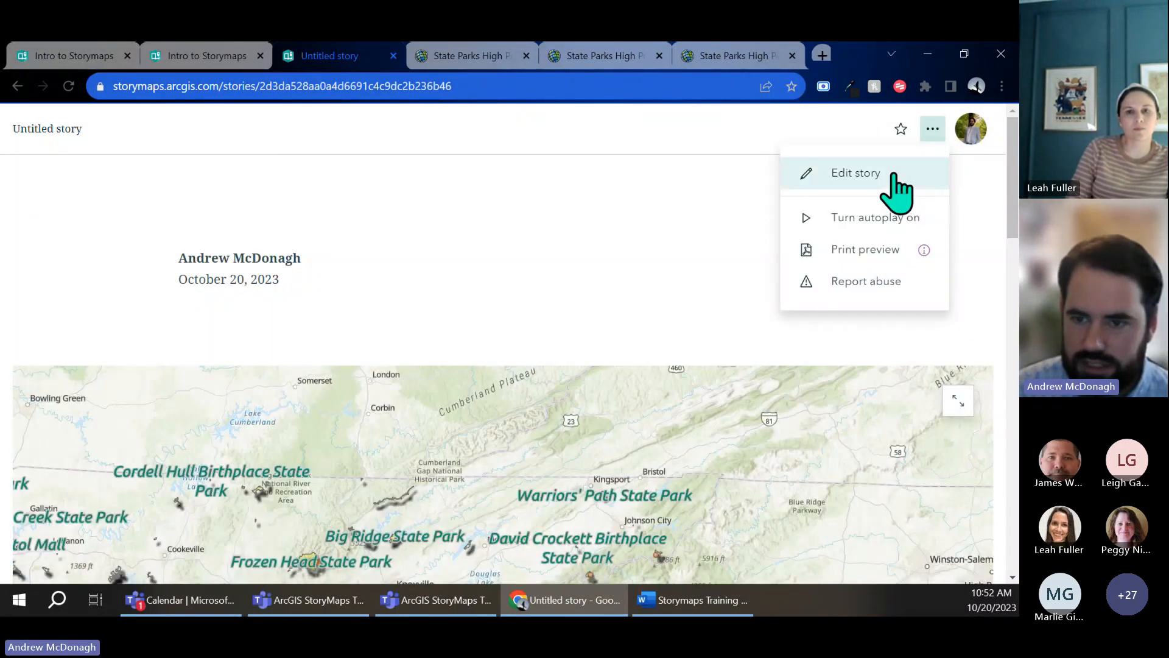
{"action": "left_click", "coordinate": [893, 175]}
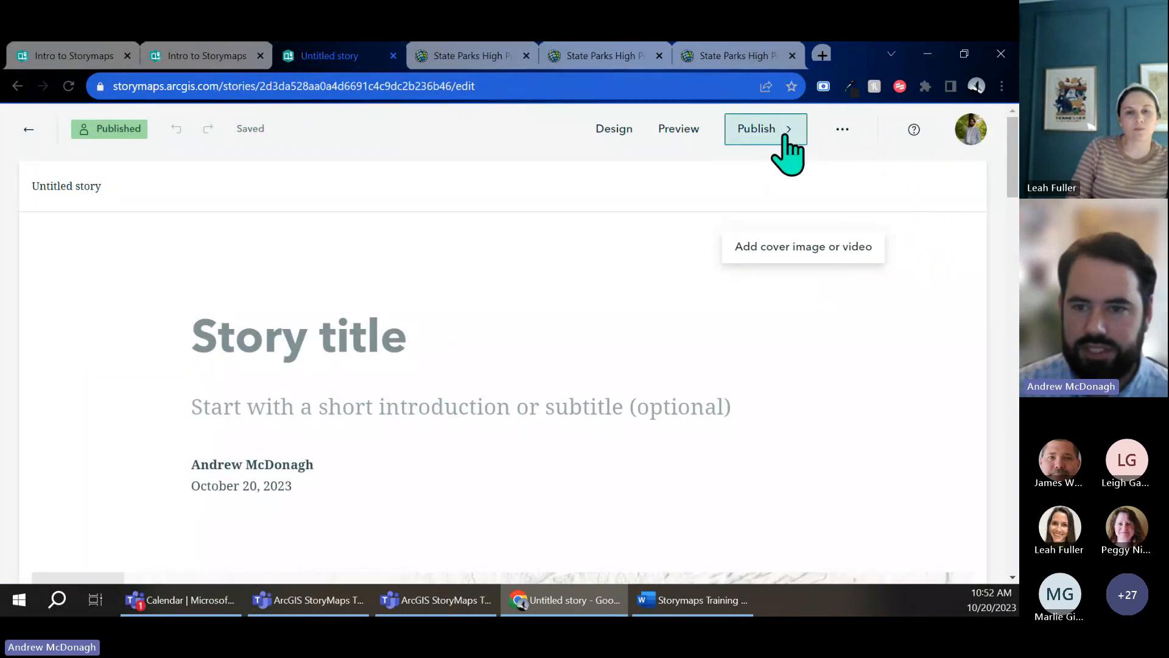
{"action": "left_click", "coordinate": [785, 136]}
Step: Set the story's sharing level to Everyone (Public) and look over the advanced options
{"action": "scroll", "coordinate": [869, 332], "scroll_direction": "down", "scroll_amount": 3}
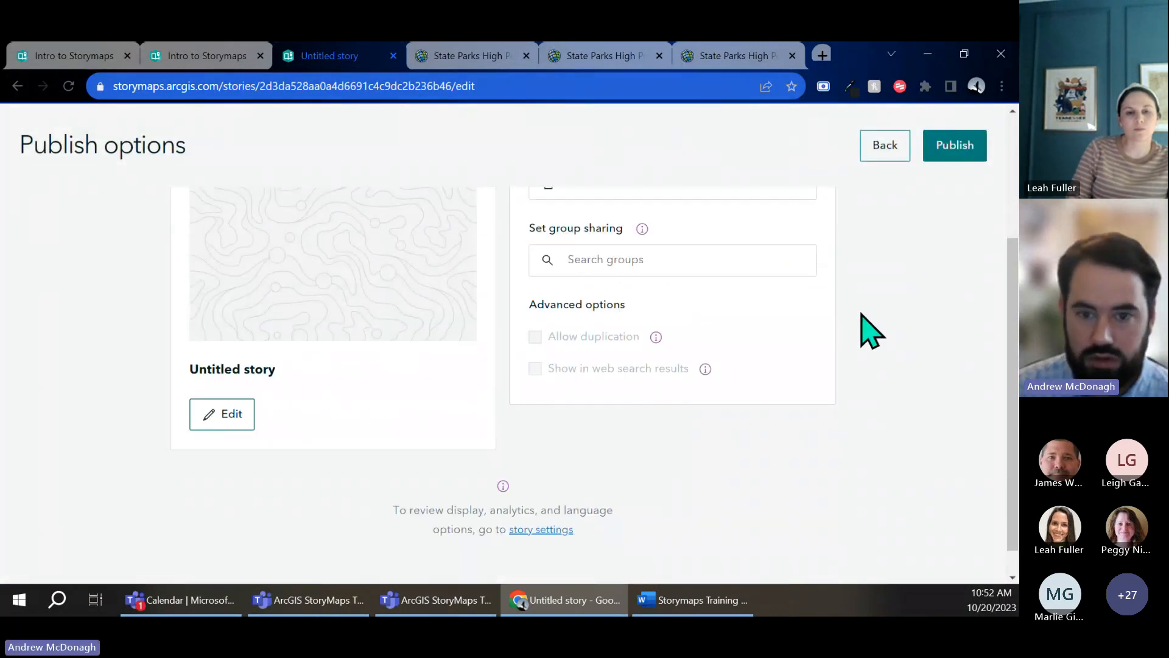
{"action": "scroll", "coordinate": [862, 332], "scroll_direction": "up", "scroll_amount": 3}
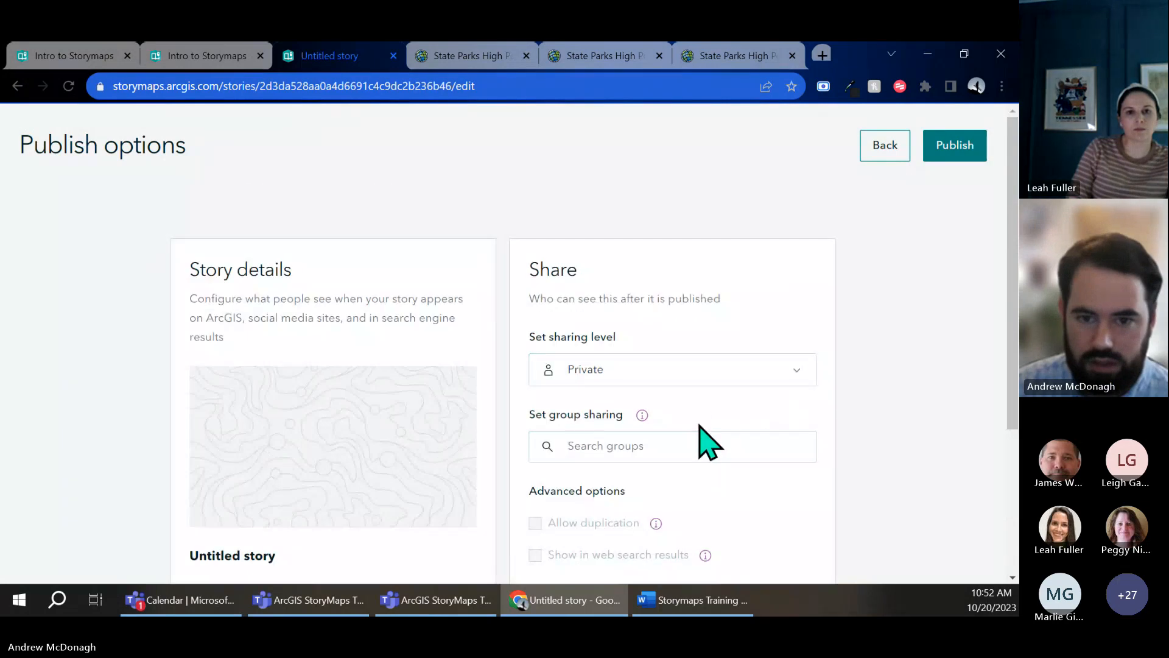
{"action": "left_click", "coordinate": [719, 374]}
{"action": "left_click", "coordinate": [644, 512]}
{"action": "scroll", "coordinate": [861, 410], "scroll_direction": "down", "scroll_amount": 3}
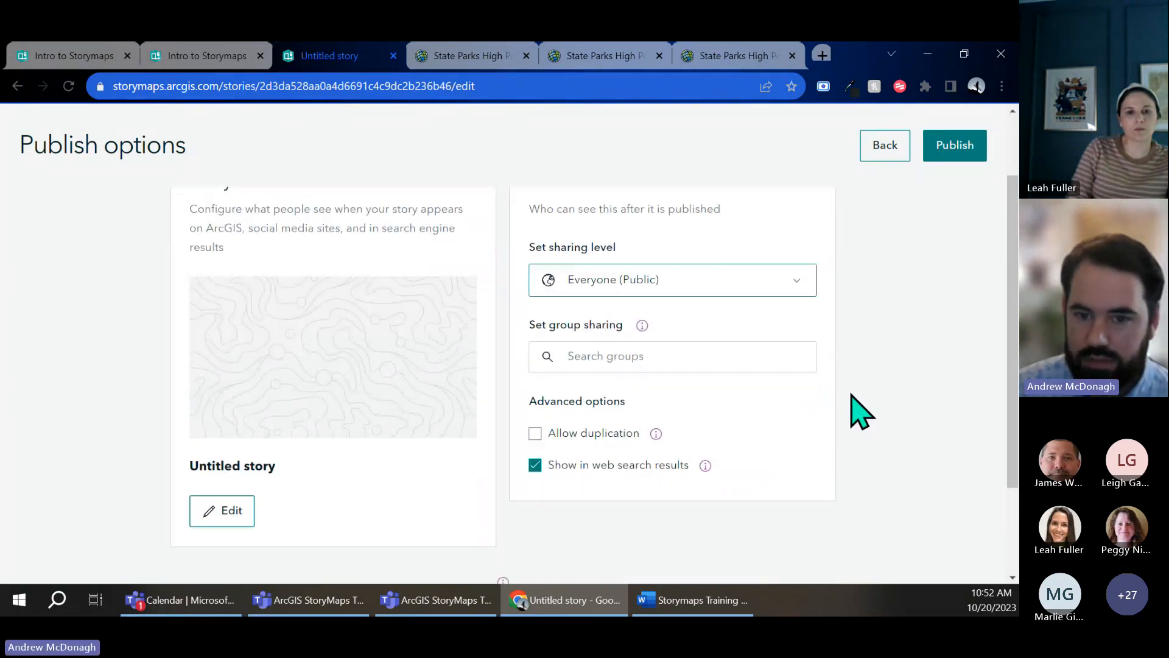
{"action": "scroll", "coordinate": [852, 404], "scroll_direction": "up", "scroll_amount": 3}
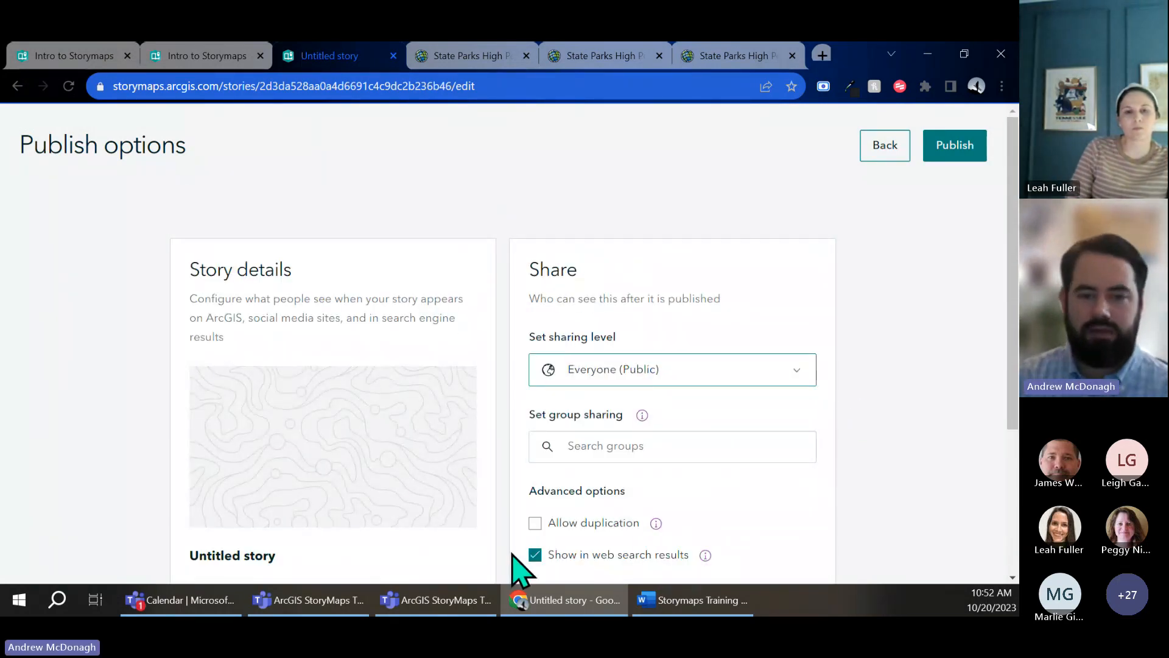
Step: Switch the Show in web search results option off and back on
{"action": "left_click", "coordinate": [535, 554]}
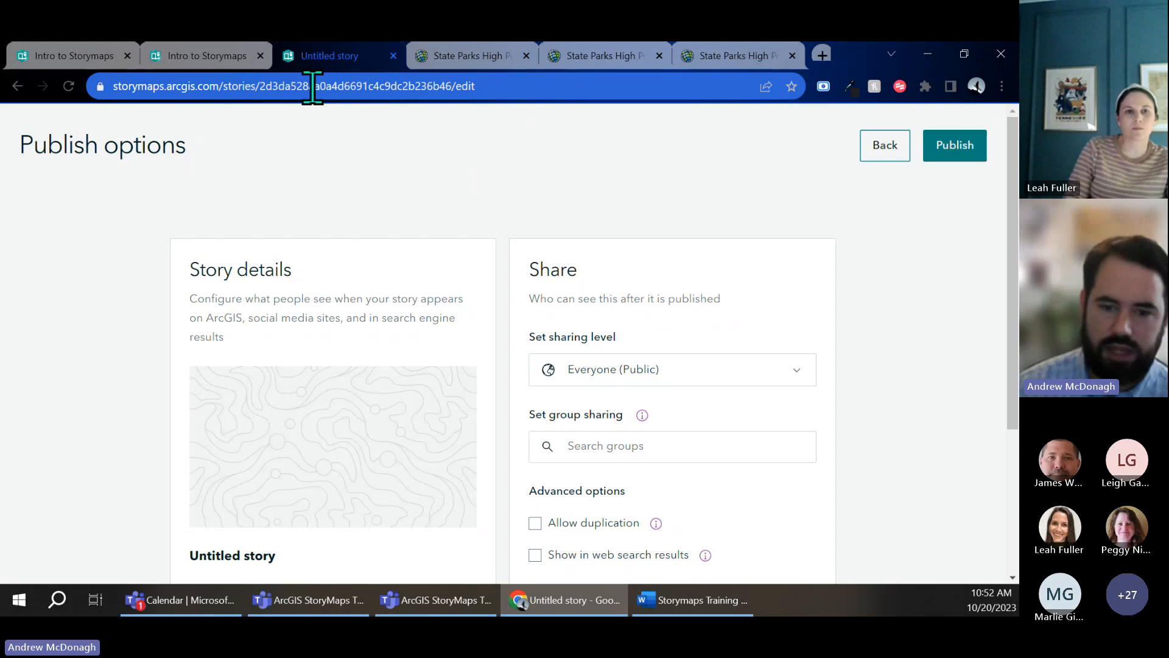
{"action": "scroll", "coordinate": [652, 209], "scroll_direction": "down", "scroll_amount": 3}
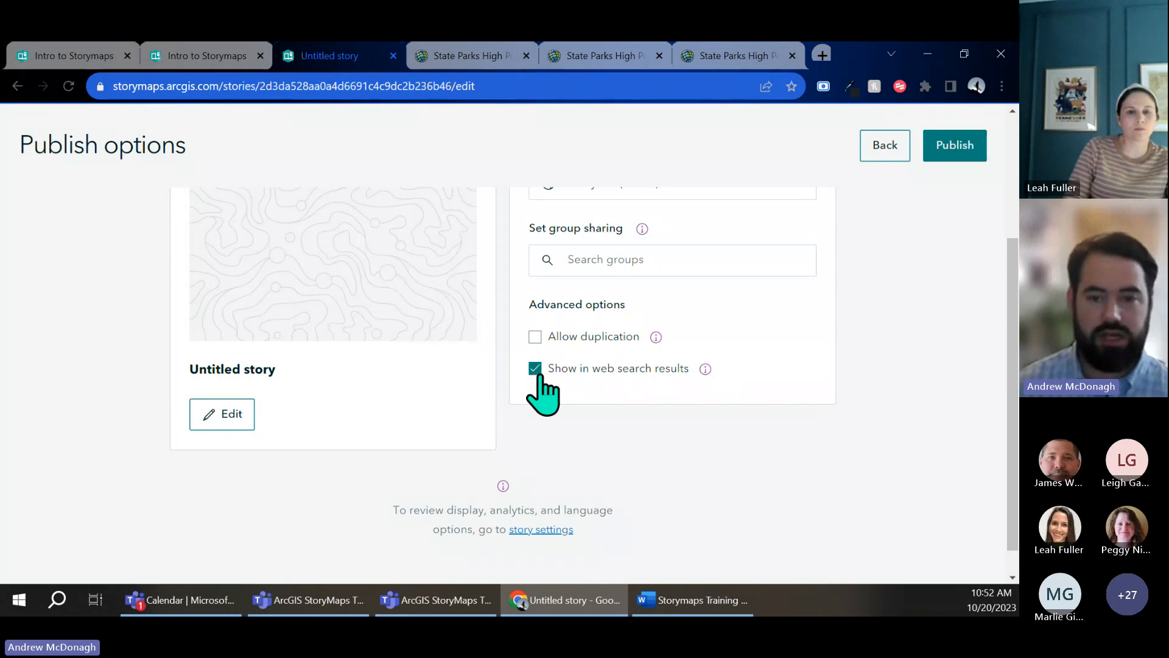
{"action": "mouse_move", "coordinate": [708, 372]}
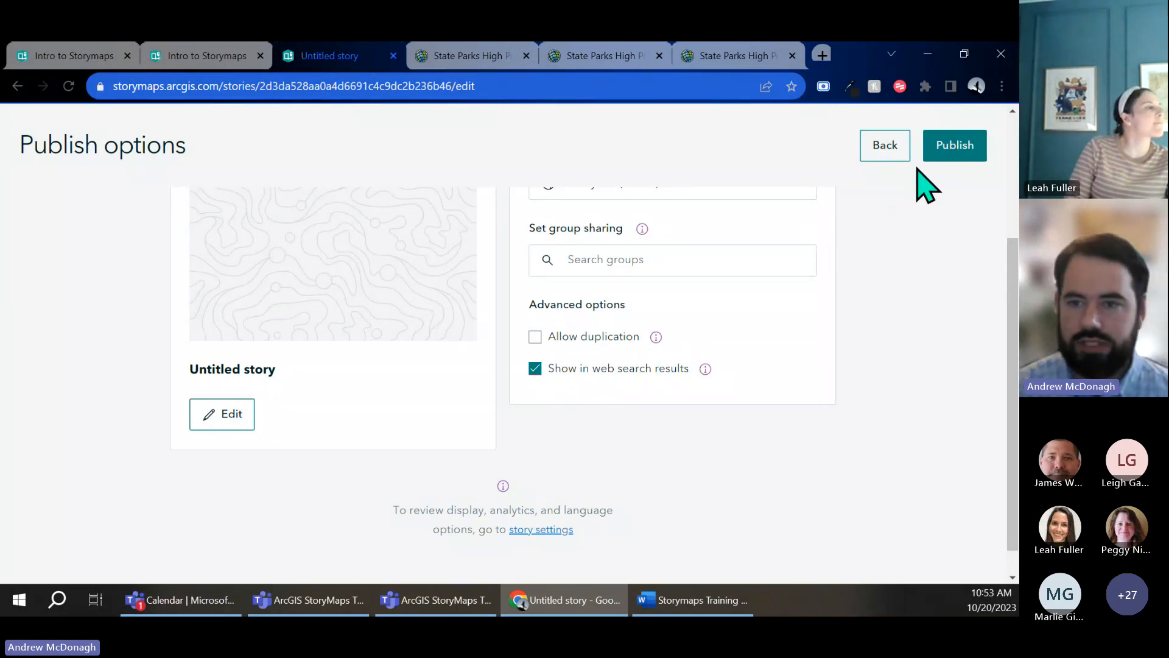
{"action": "scroll", "coordinate": [922, 200], "scroll_direction": "up", "scroll_amount": 3}
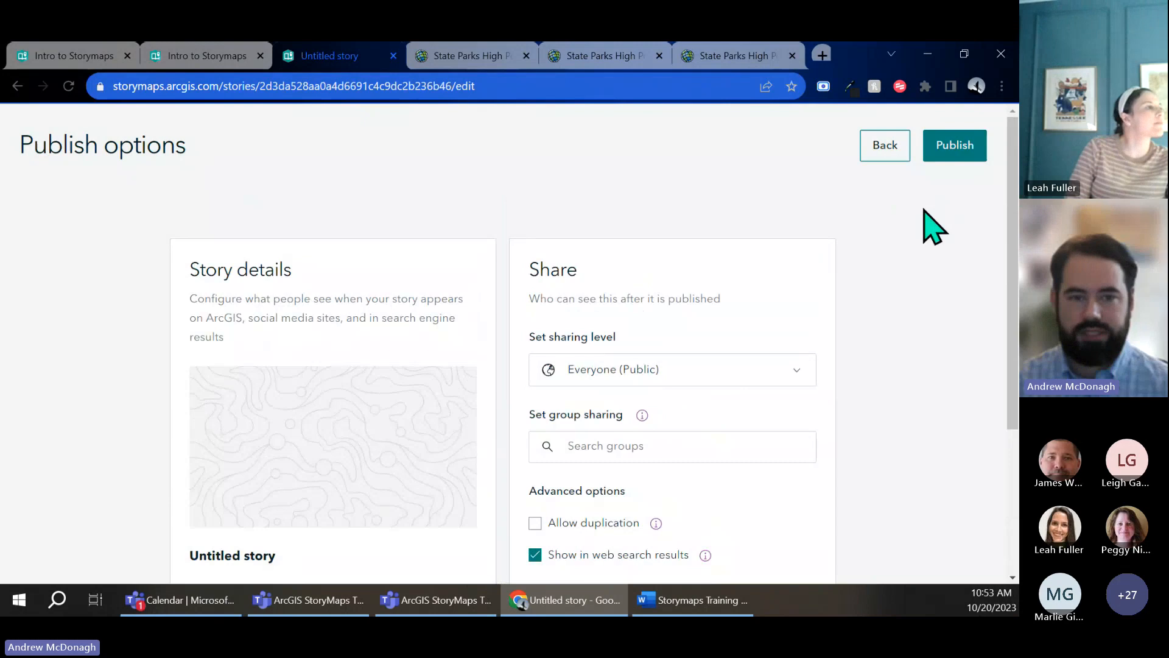
Step: Publish the story publicly, sharing the State Parks High Points map and its layers with Everyone (Public)
{"action": "left_click", "coordinate": [948, 154]}
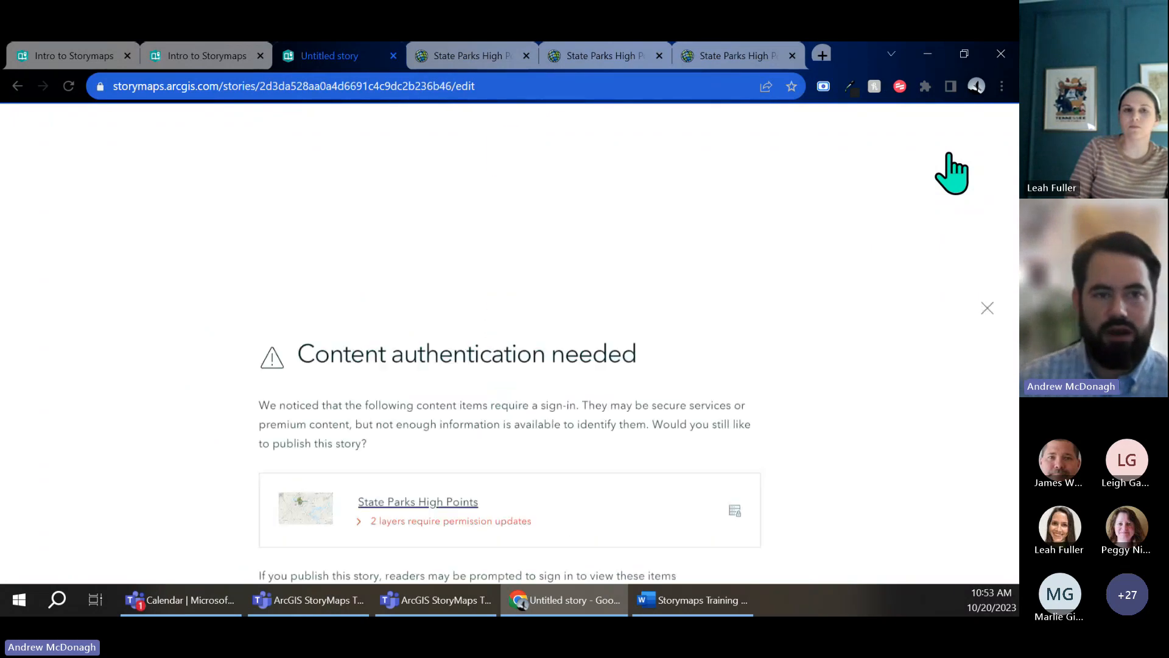
{"action": "left_click", "coordinate": [657, 481]}
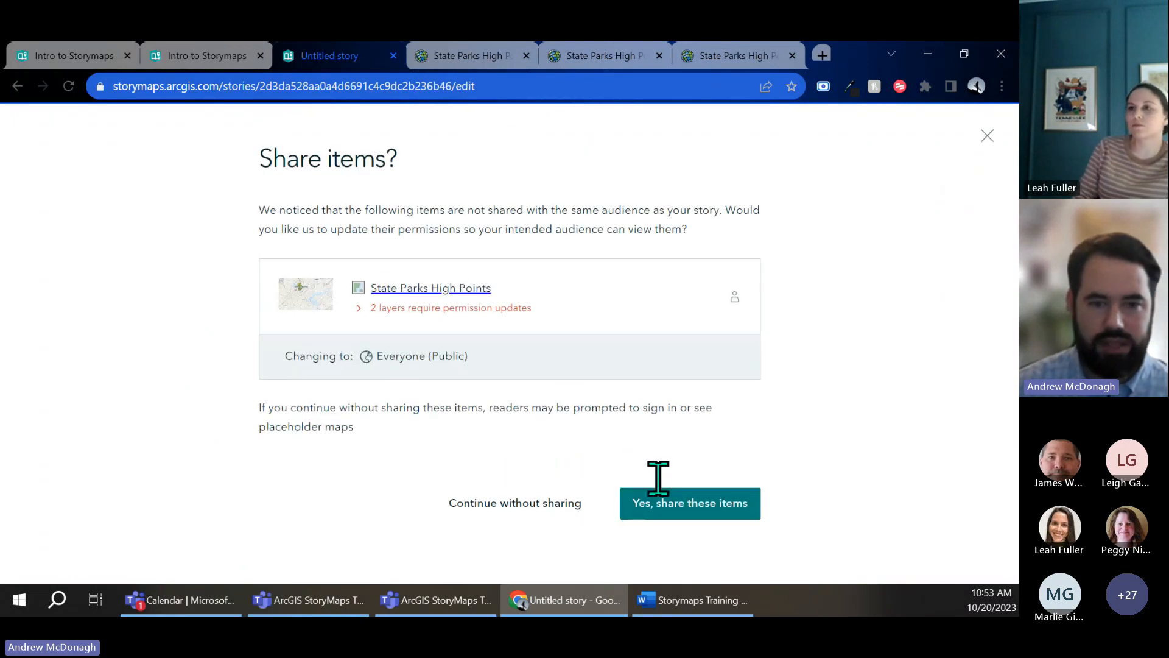
{"action": "left_click", "coordinate": [693, 505]}
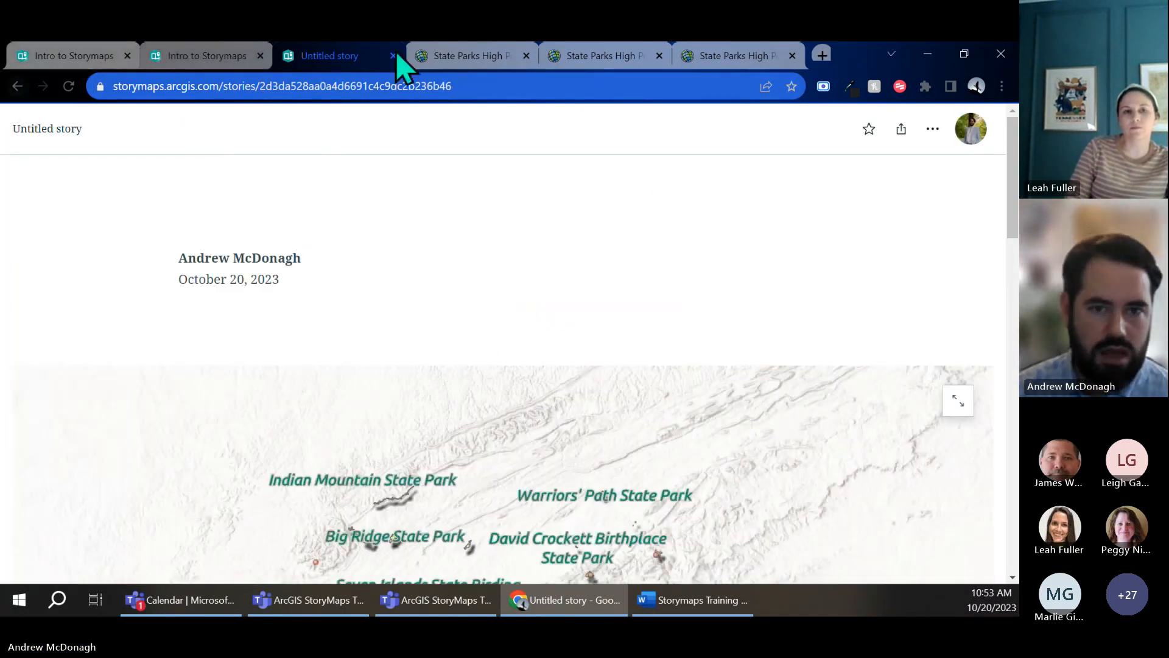
Step: Leave the published story and open the TN State Parks Demo Theme dark from your themes
{"action": "left_click", "coordinate": [17, 88]}
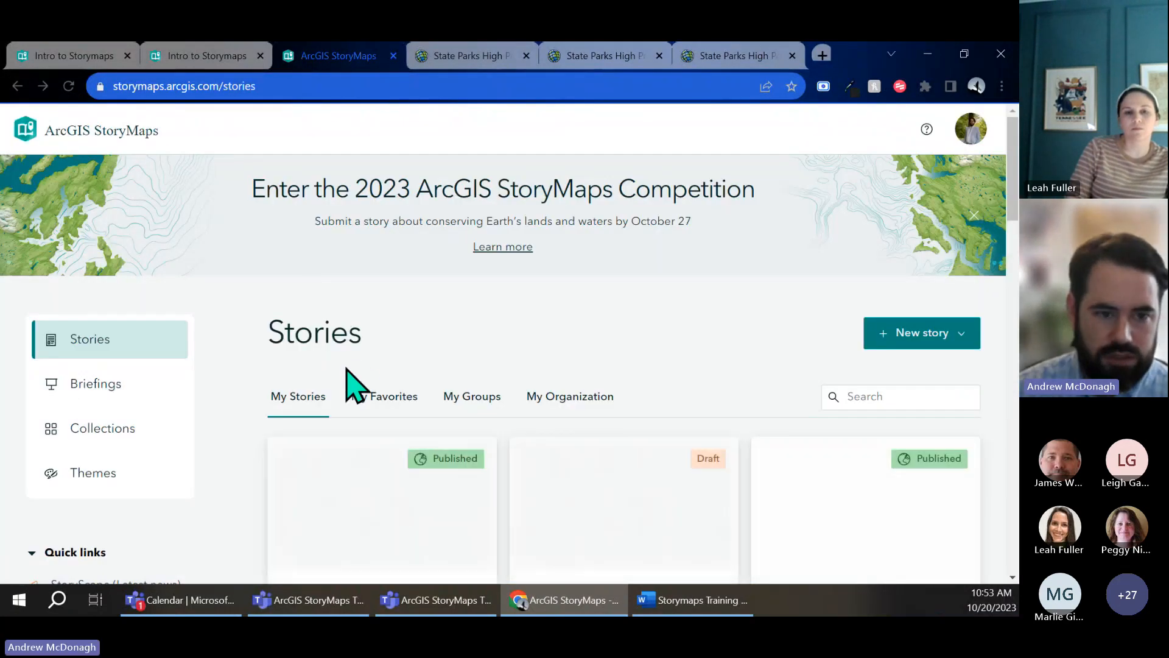
{"action": "left_click", "coordinate": [176, 469]}
{"action": "scroll", "coordinate": [295, 331], "scroll_direction": "down", "scroll_amount": 4}
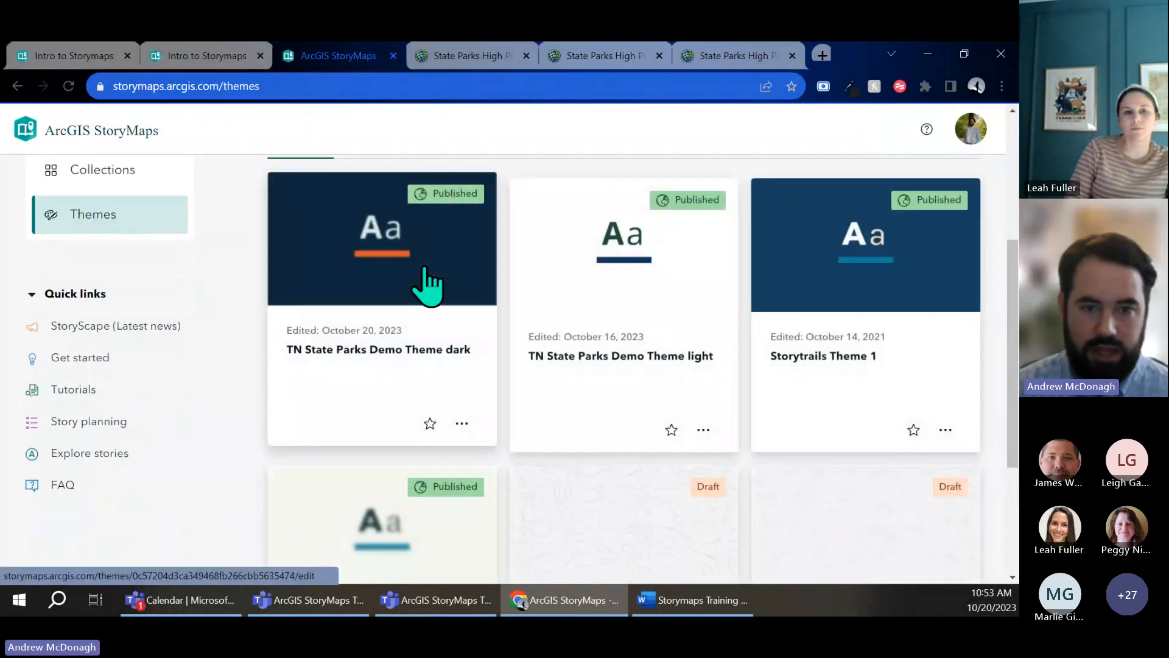
{"action": "left_click", "coordinate": [408, 352]}
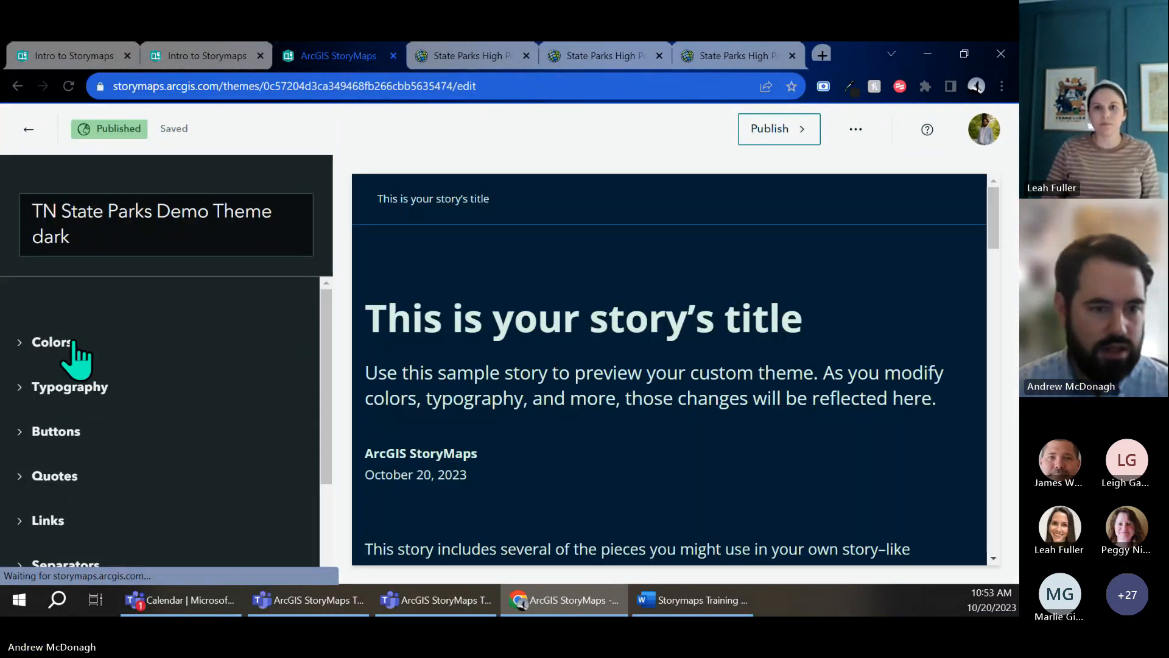
Step: Look over the theme's color settings, including the header, accent and optional accent colors
{"action": "left_click", "coordinate": [73, 342]}
{"action": "scroll", "coordinate": [195, 344], "scroll_direction": "down", "scroll_amount": 3}
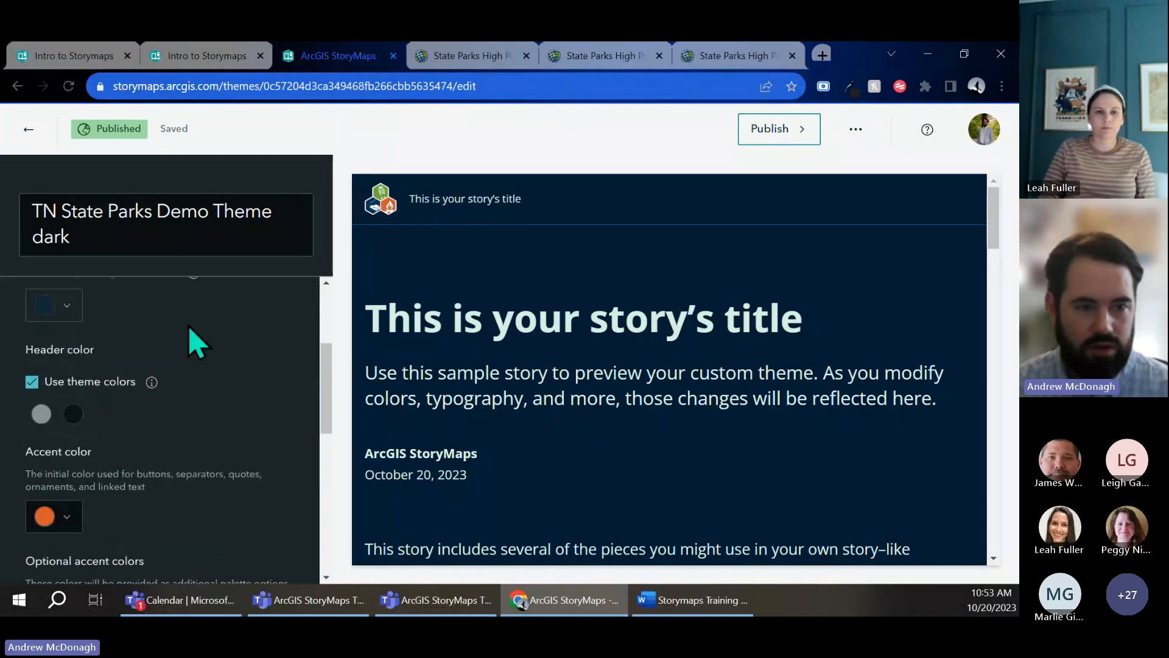
{"action": "scroll", "coordinate": [189, 341], "scroll_direction": "up", "scroll_amount": 3}
{"action": "scroll", "coordinate": [188, 339], "scroll_direction": "down", "scroll_amount": 6}
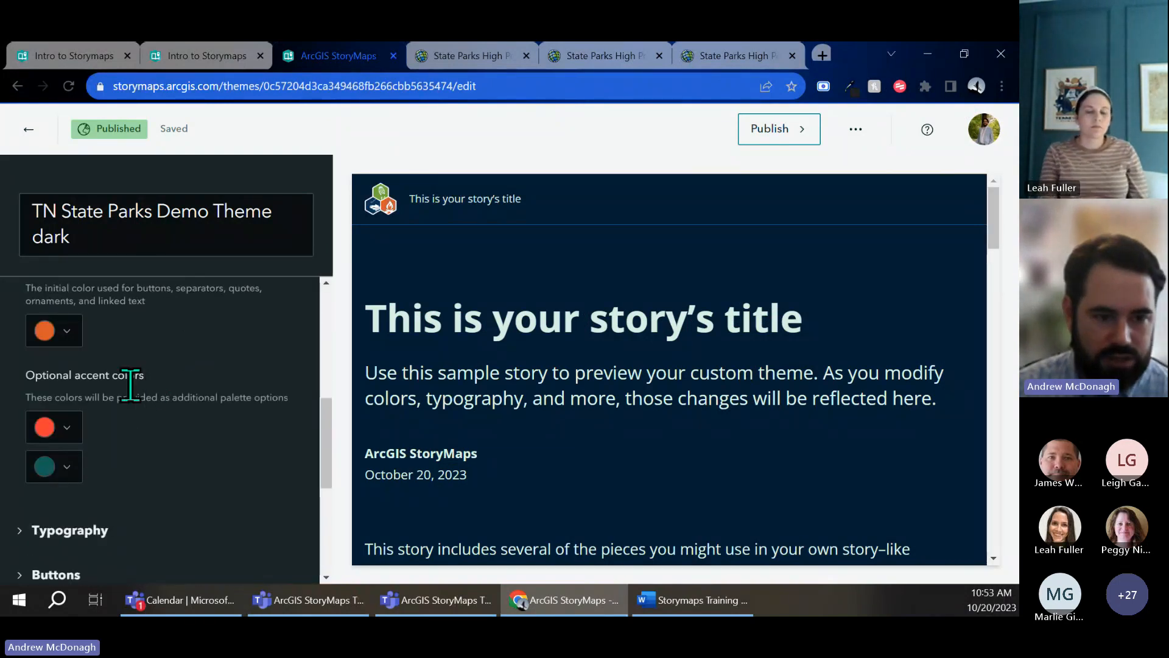
{"action": "scroll", "coordinate": [116, 378], "scroll_direction": "down", "scroll_amount": 3}
Step: Show the theme's typography settings and examine the legibility details of the paragraph text color
{"action": "left_click", "coordinate": [91, 348]}
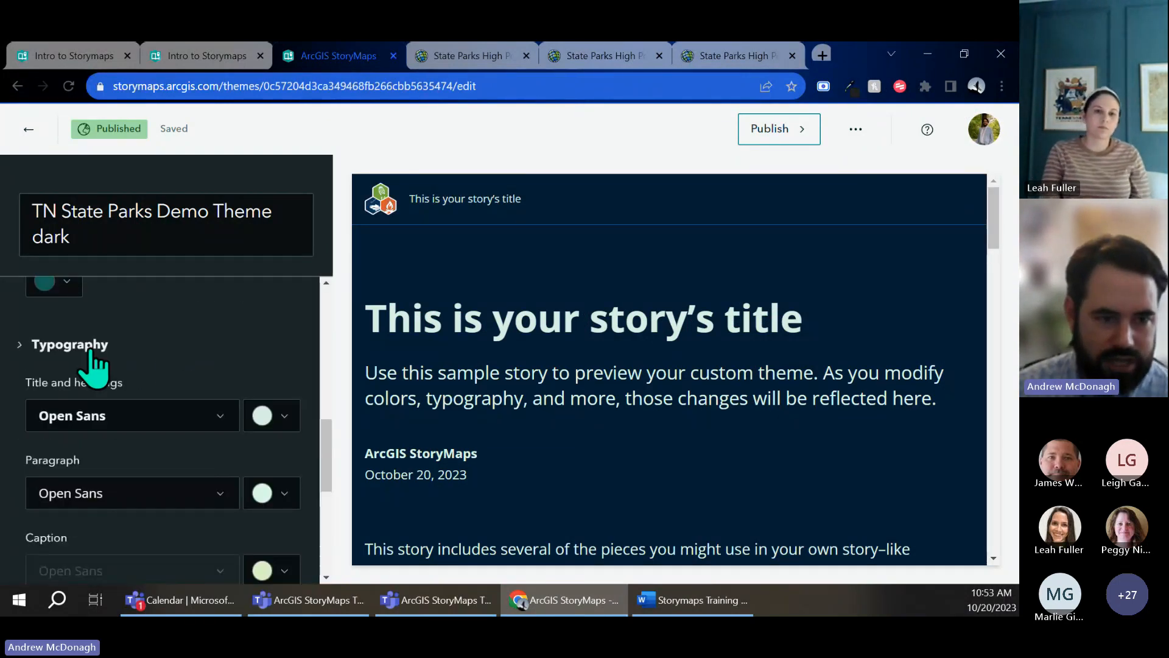
{"action": "left_click", "coordinate": [278, 494]}
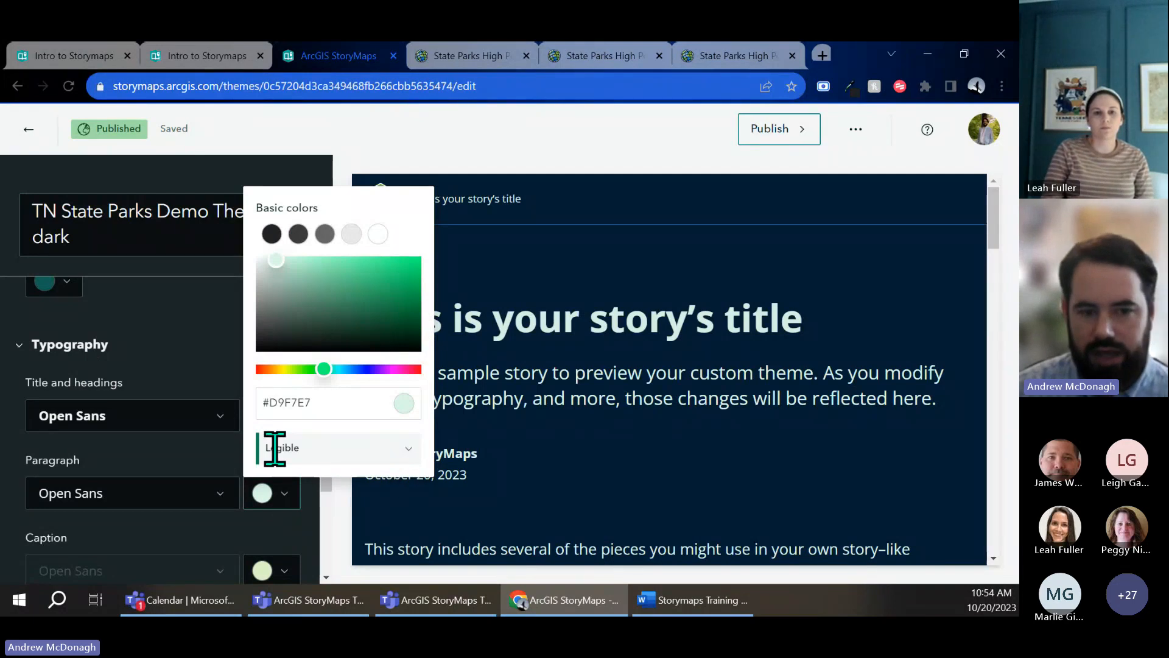
{"action": "left_click", "coordinate": [376, 448]}
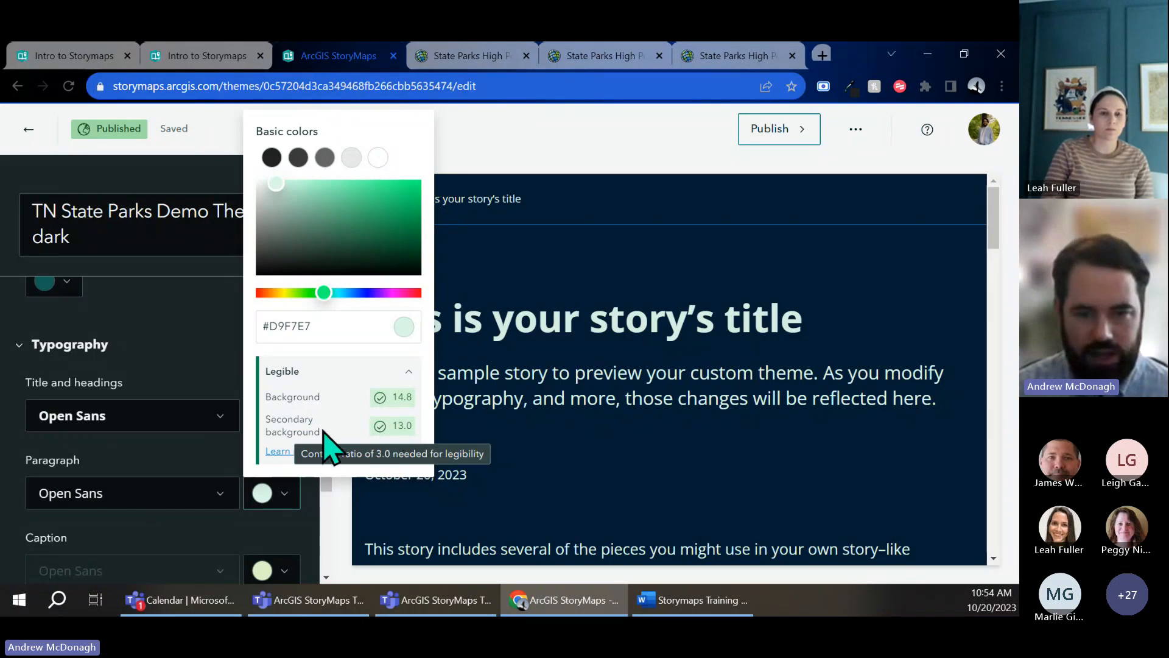
Step: Open the Create a theme help page from the legibility details, return to the theme and close the paragraph color picker
{"action": "left_click", "coordinate": [286, 453]}
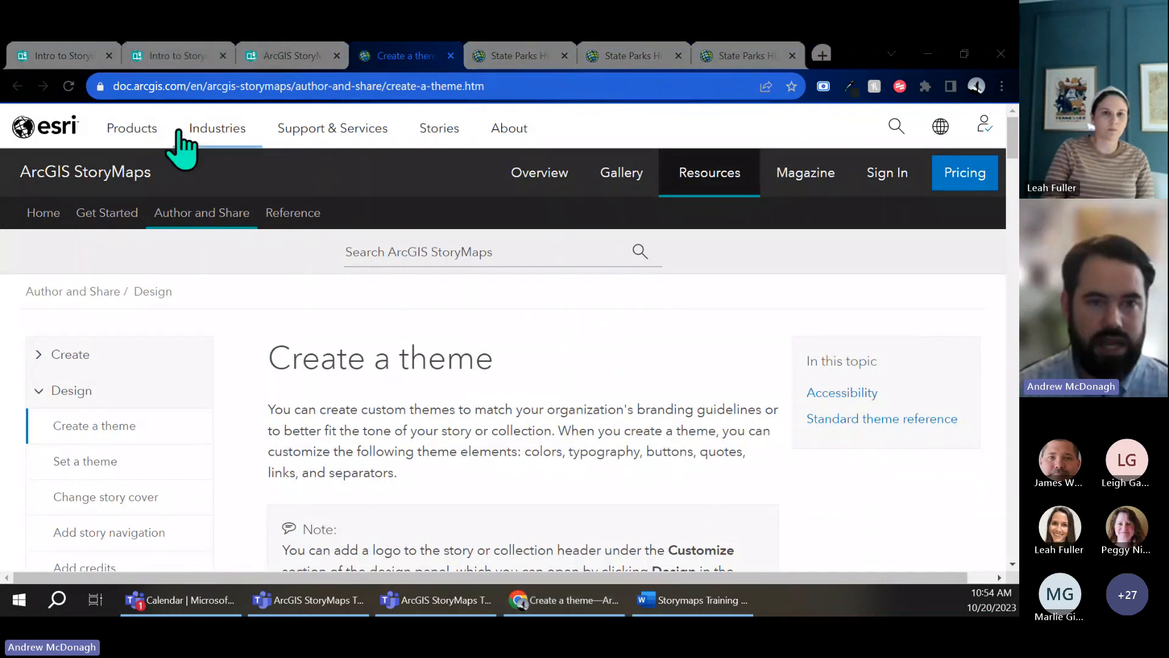
{"action": "left_click", "coordinate": [308, 54]}
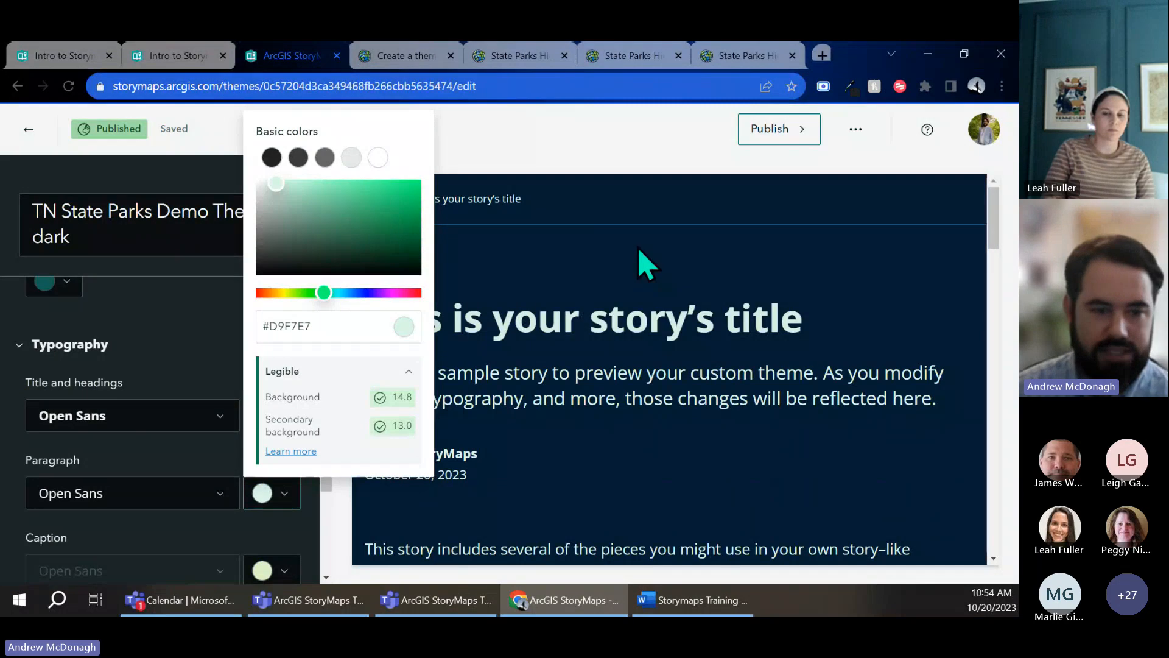
{"action": "left_click", "coordinate": [222, 318]}
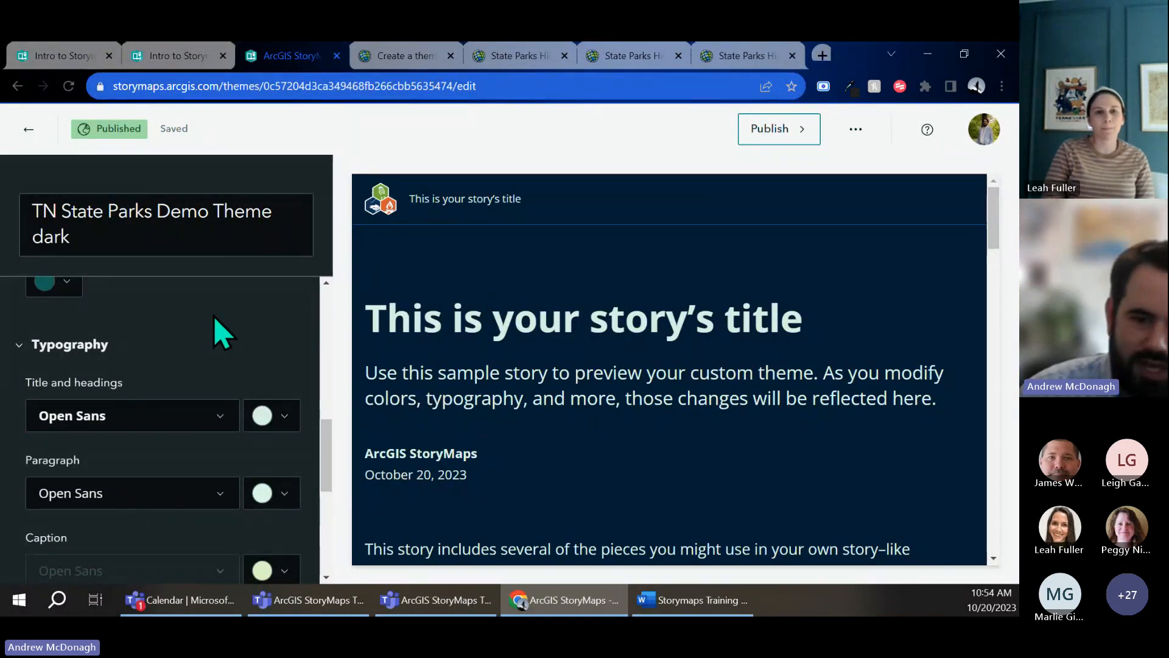
{"action": "scroll", "coordinate": [262, 329], "scroll_direction": "up", "scroll_amount": 5}
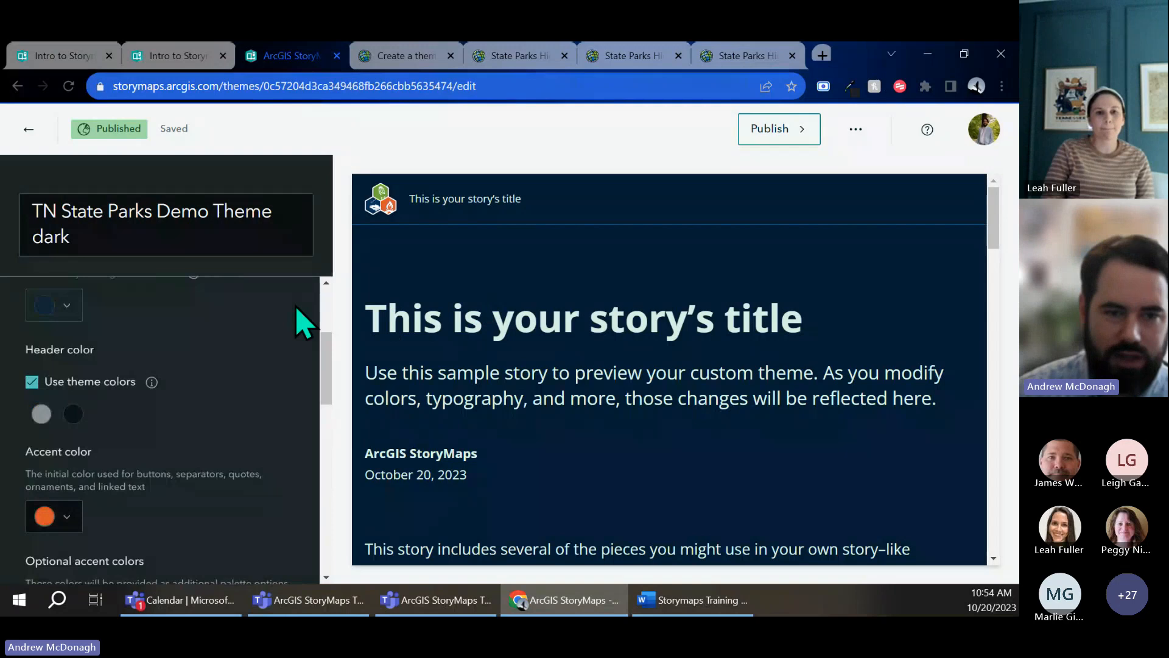
Step: Leave the theme editor and show the Resources slide of the Intro to Storymaps briefing
{"action": "left_click", "coordinate": [28, 129]}
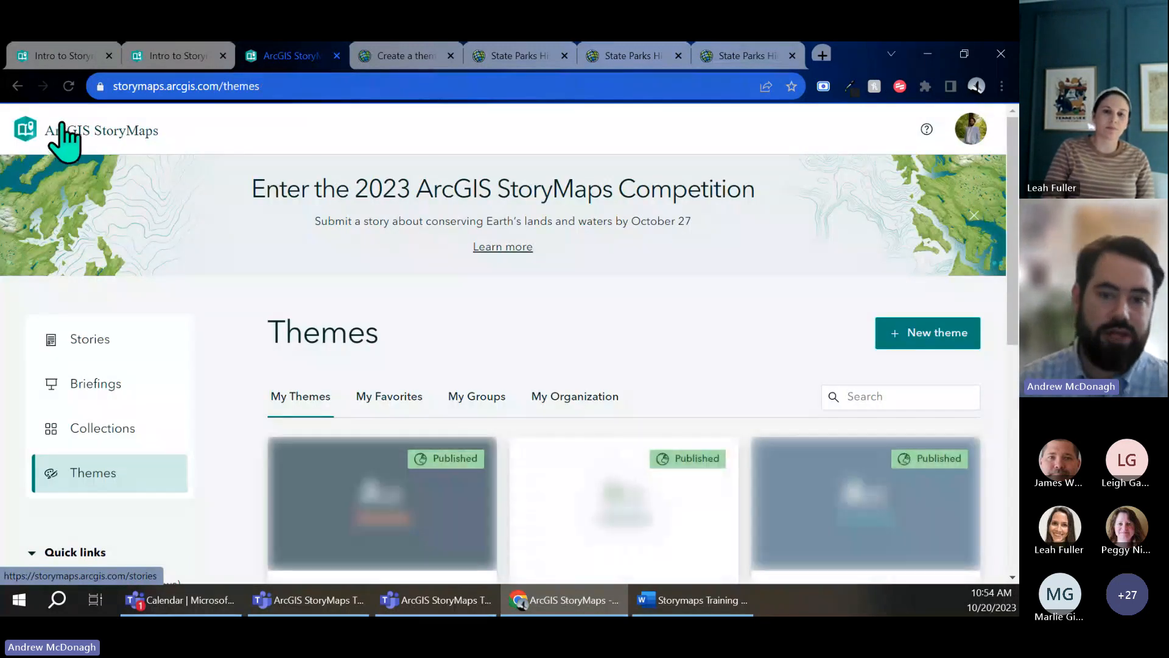
{"action": "left_click", "coordinate": [82, 55]}
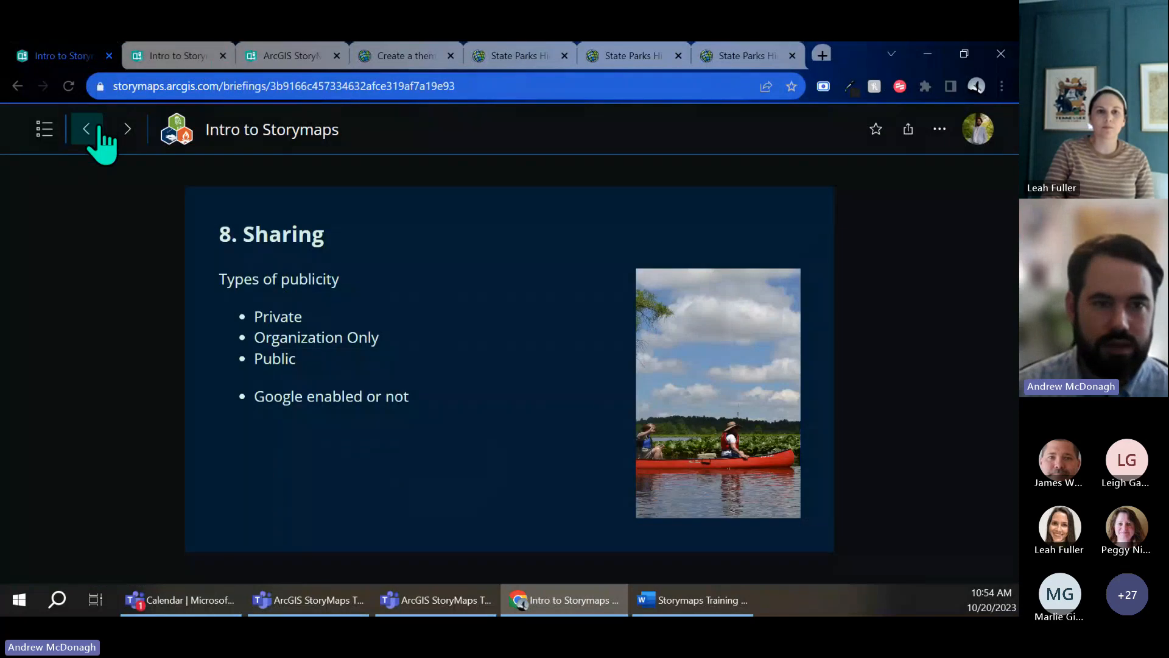
{"action": "left_click", "coordinate": [126, 129]}
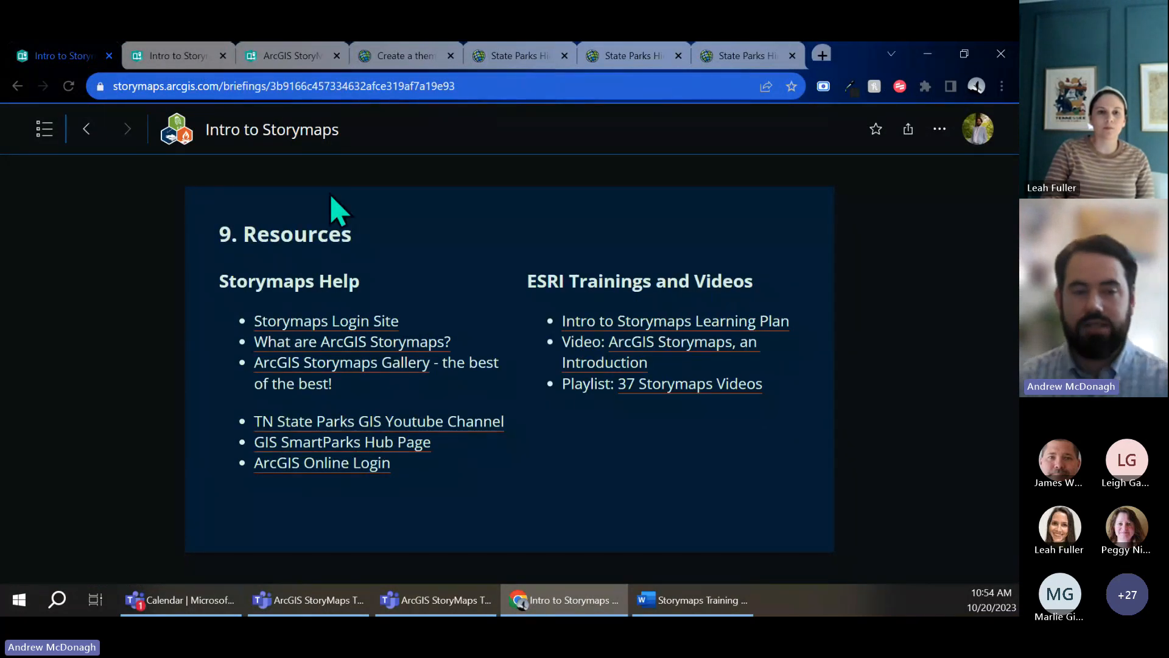
{"action": "left_click", "coordinate": [44, 129]}
{"action": "scroll", "coordinate": [125, 417], "scroll_direction": "up", "scroll_amount": 3}
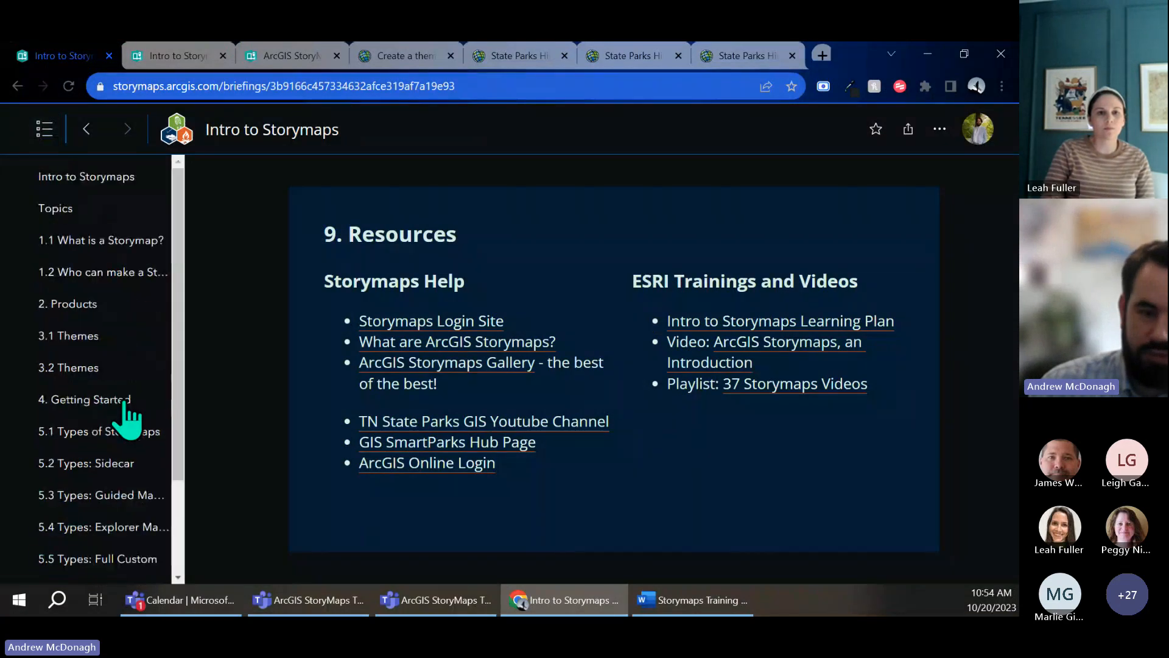
{"action": "left_click", "coordinate": [43, 136]}
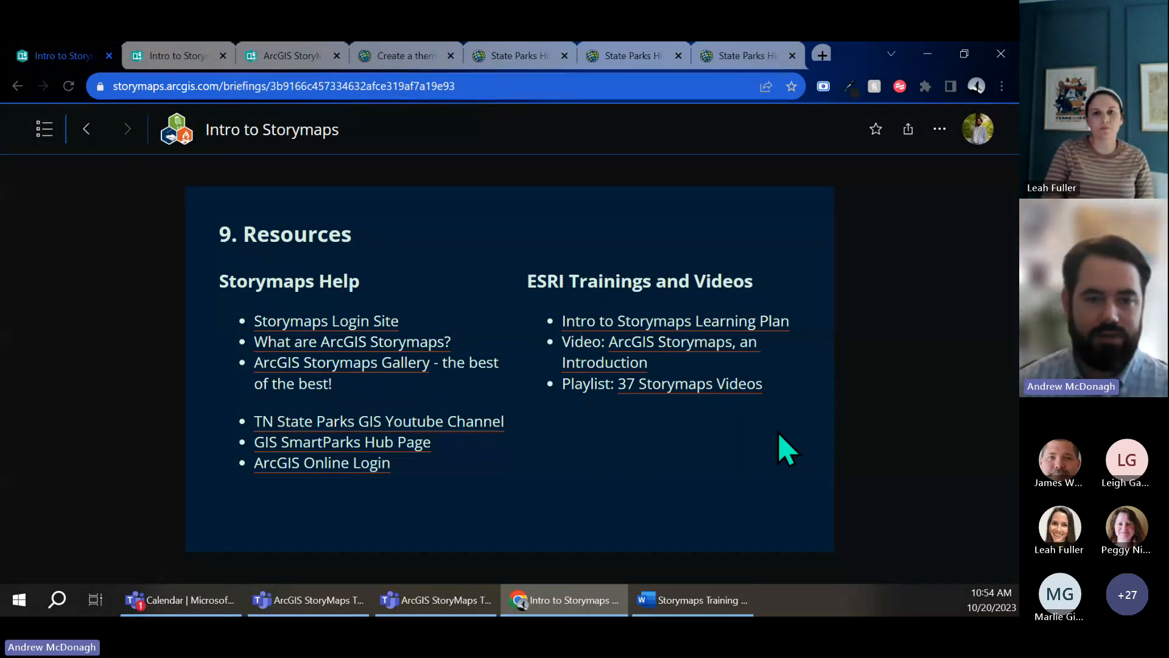
Step: Open the Storymaps Login Site link, show the Stories page and return to the Resources slide
{"action": "middle_click", "coordinate": [358, 321]}
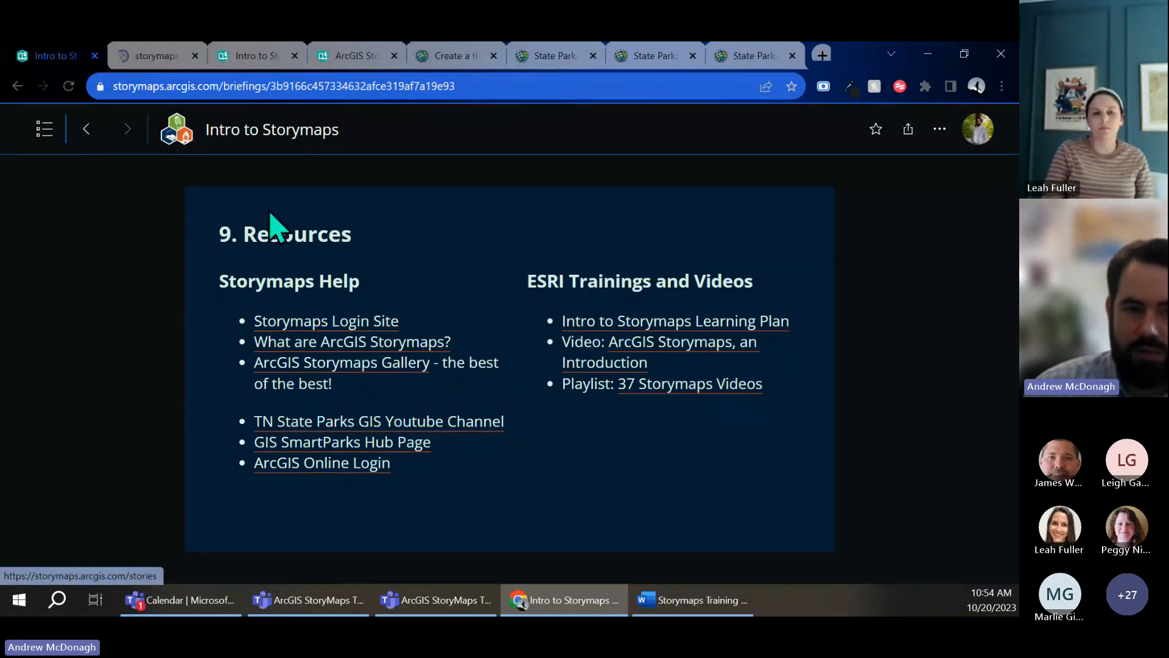
{"action": "left_click", "coordinate": [182, 56]}
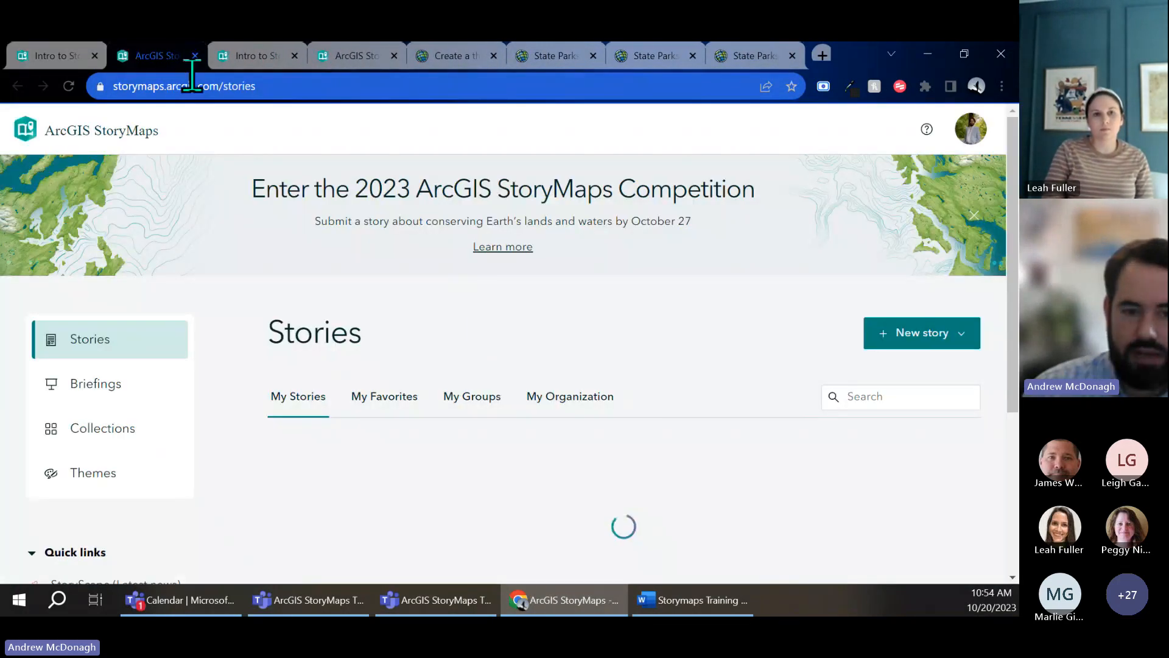
{"action": "left_click", "coordinate": [44, 54]}
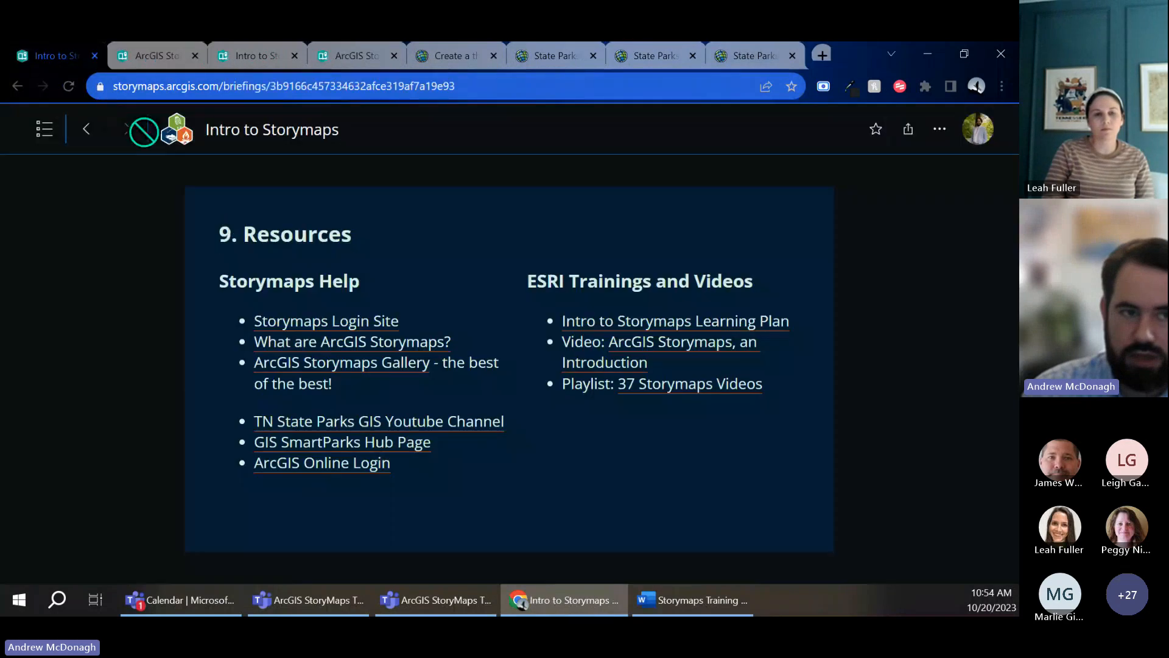
Step: Open the ArcGIS Storymaps Gallery link, close the leftover story, theme help and map viewer pages, and show the gallery
{"action": "left_click", "coordinate": [338, 362]}
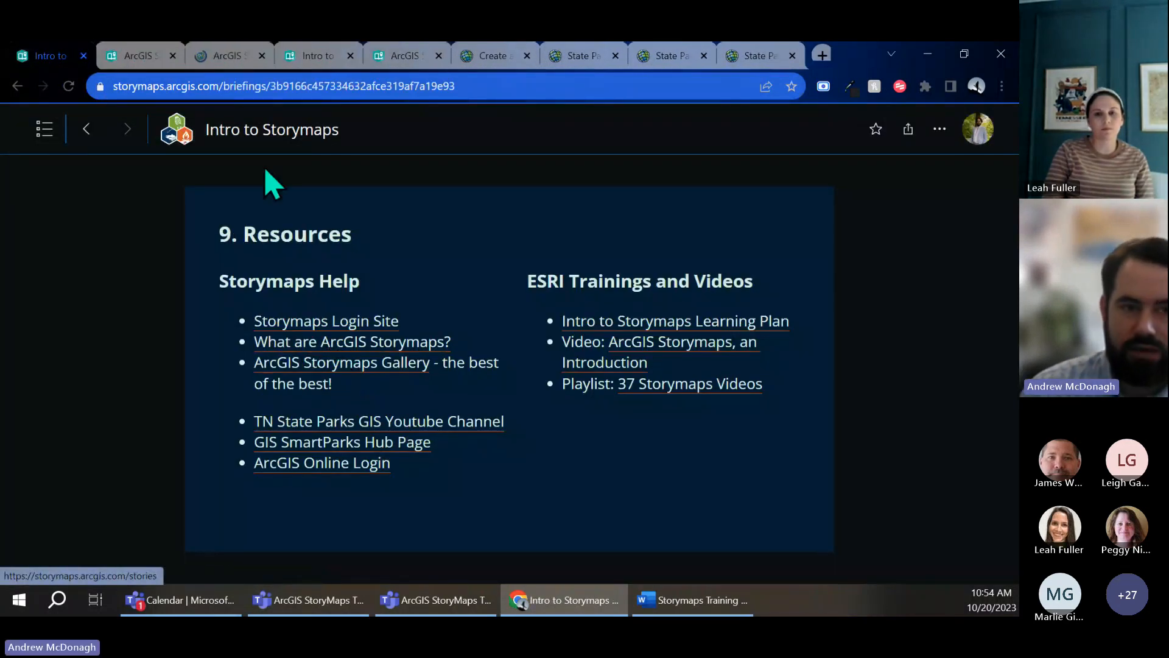
{"action": "left_click", "coordinate": [356, 55]}
{"action": "left_click", "coordinate": [350, 56]}
{"action": "left_click", "coordinate": [350, 55]}
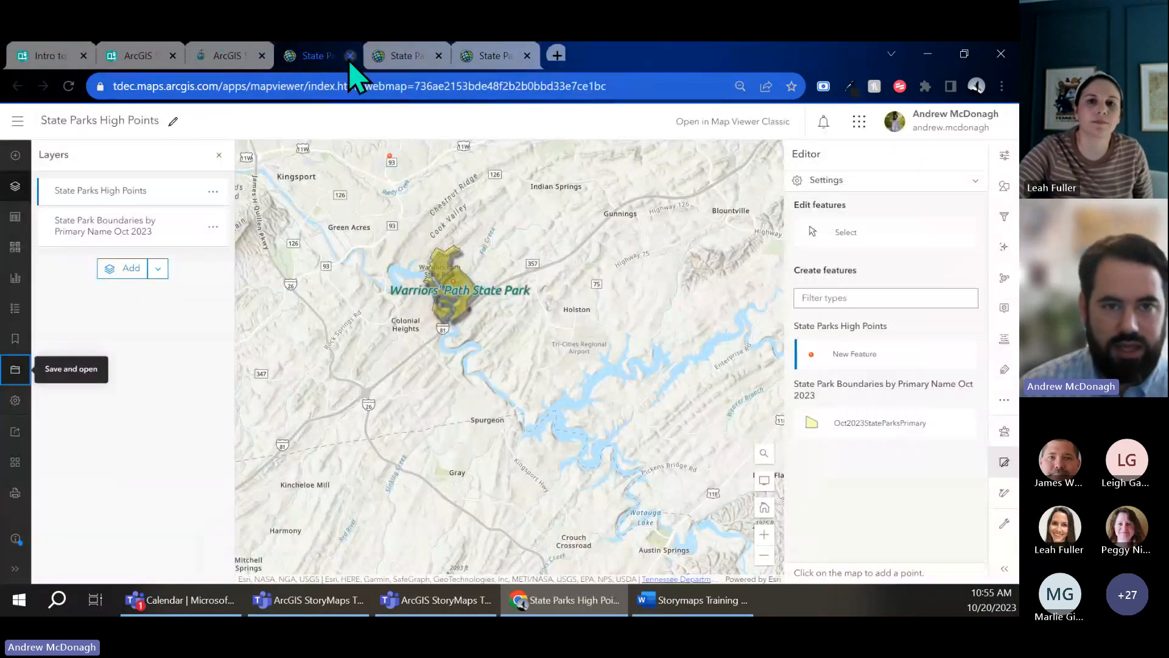
{"action": "left_click", "coordinate": [350, 56]}
{"action": "left_click", "coordinate": [350, 56]}
{"action": "left_click", "coordinate": [586, 177]}
{"action": "left_click", "coordinate": [452, 58]}
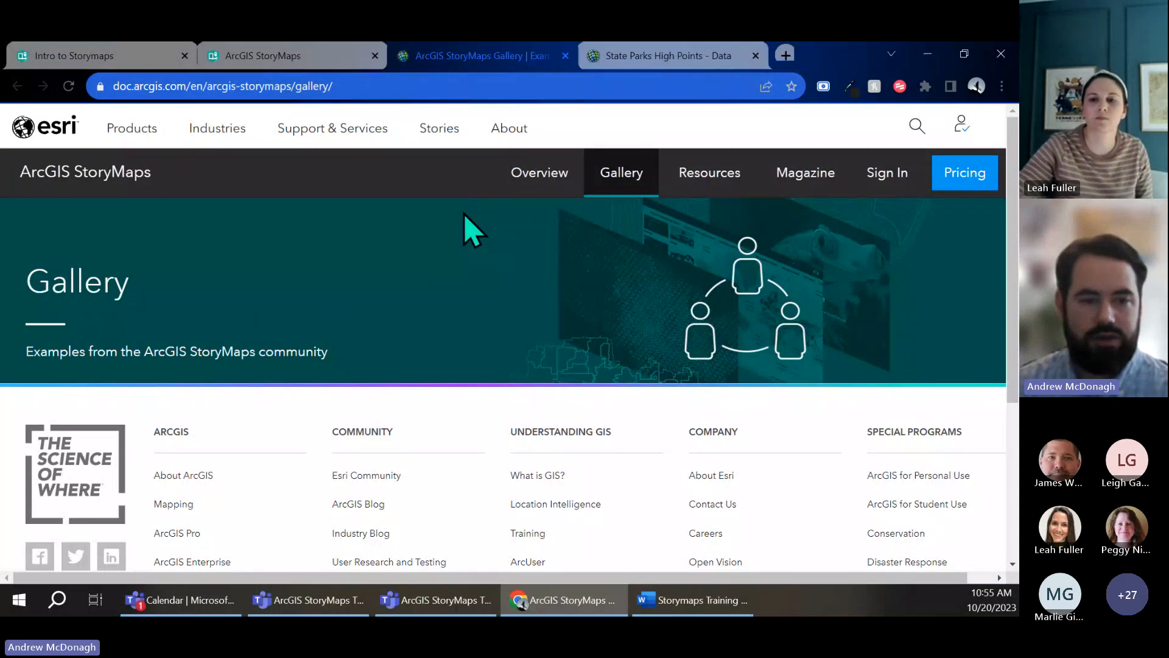
Step: Filter the gallery examples by category, trying Industry before choosing Nature and physical science under Topic
{"action": "scroll", "coordinate": [368, 326], "scroll_direction": "down", "scroll_amount": 3}
{"action": "scroll", "coordinate": [372, 323], "scroll_direction": "down", "scroll_amount": 1}
{"action": "scroll", "coordinate": [369, 323], "scroll_direction": "up", "scroll_amount": 4}
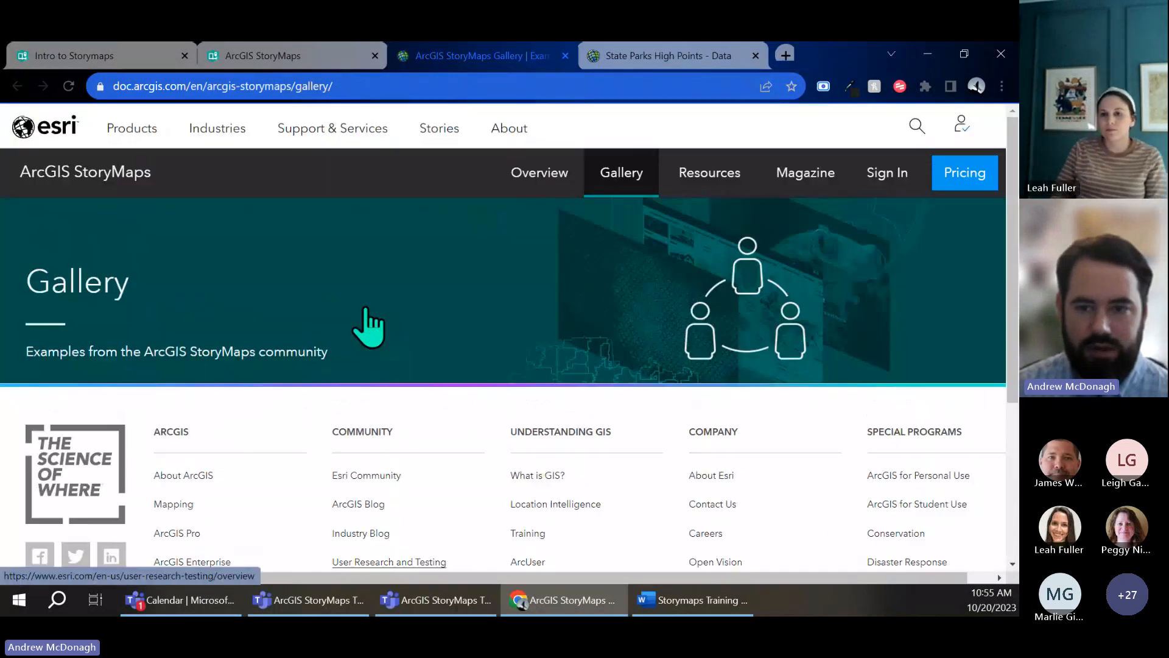
{"action": "scroll", "coordinate": [200, 228], "scroll_direction": "down", "scroll_amount": 3}
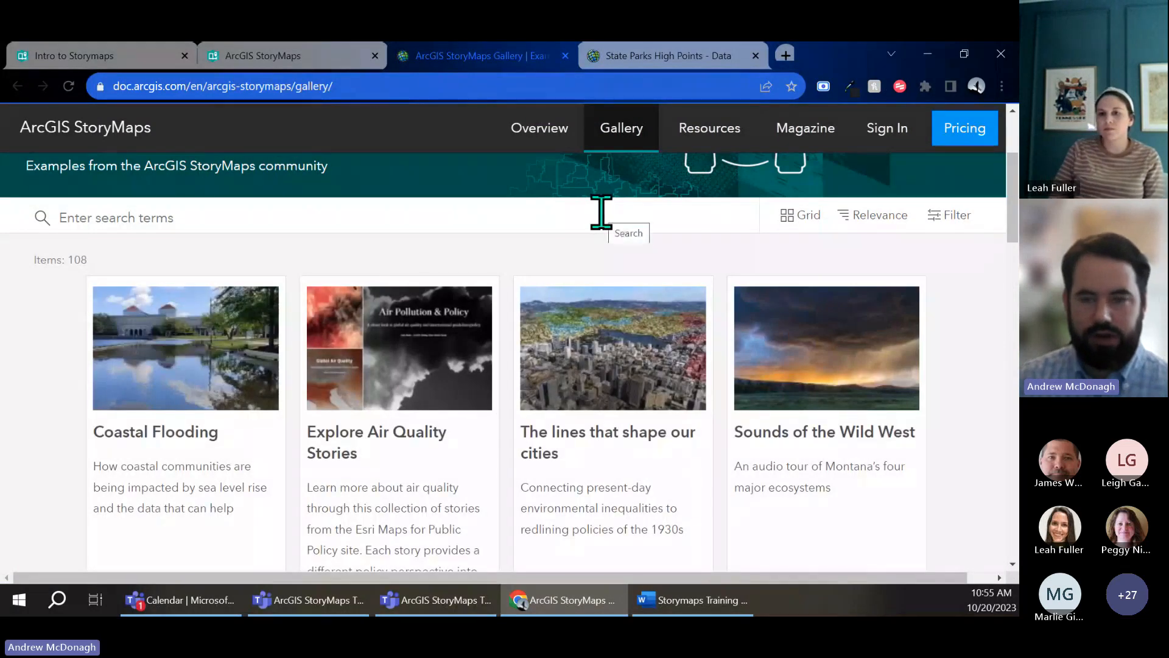
{"action": "left_click", "coordinate": [959, 218]}
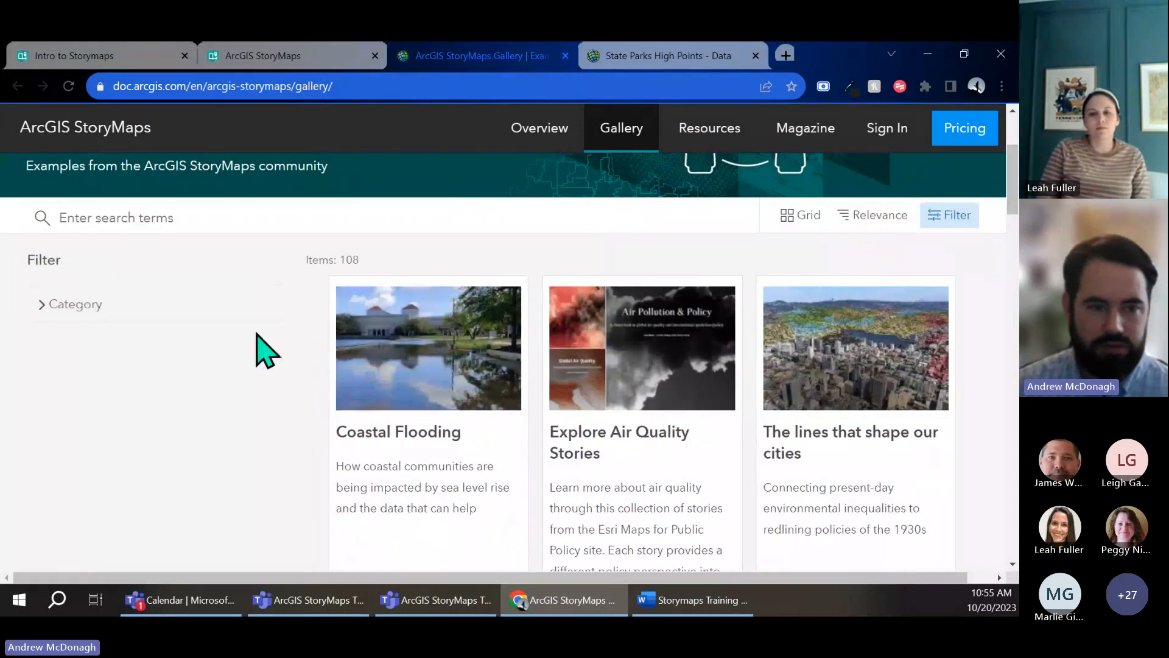
{"action": "left_click", "coordinate": [91, 305]}
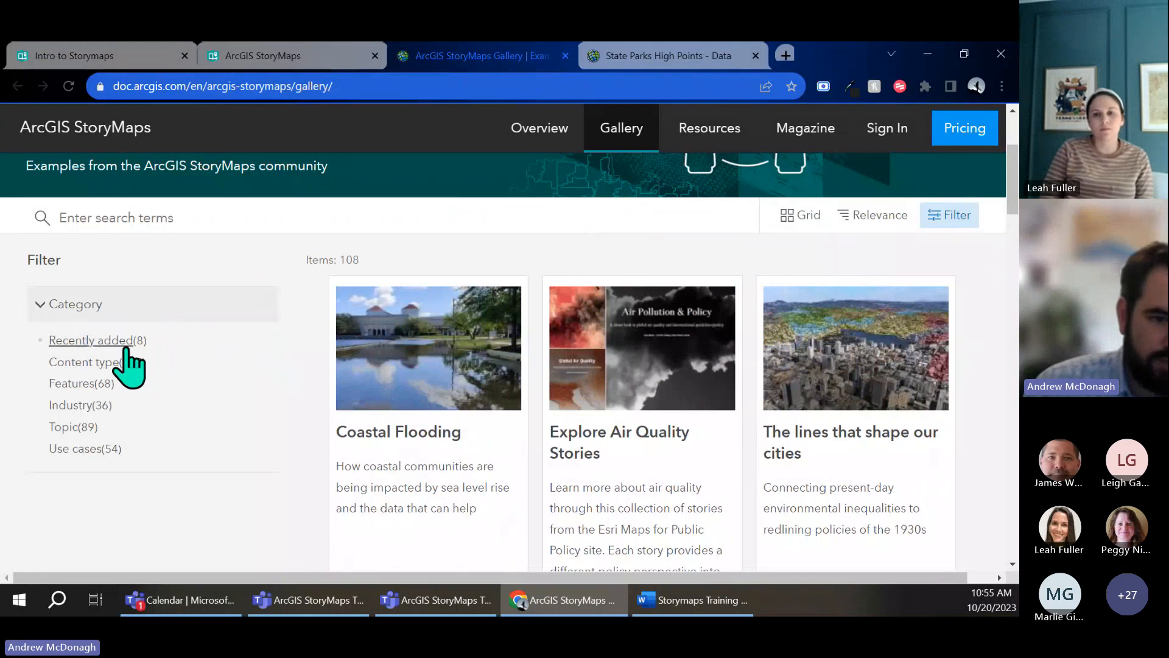
{"action": "left_click", "coordinate": [79, 405]}
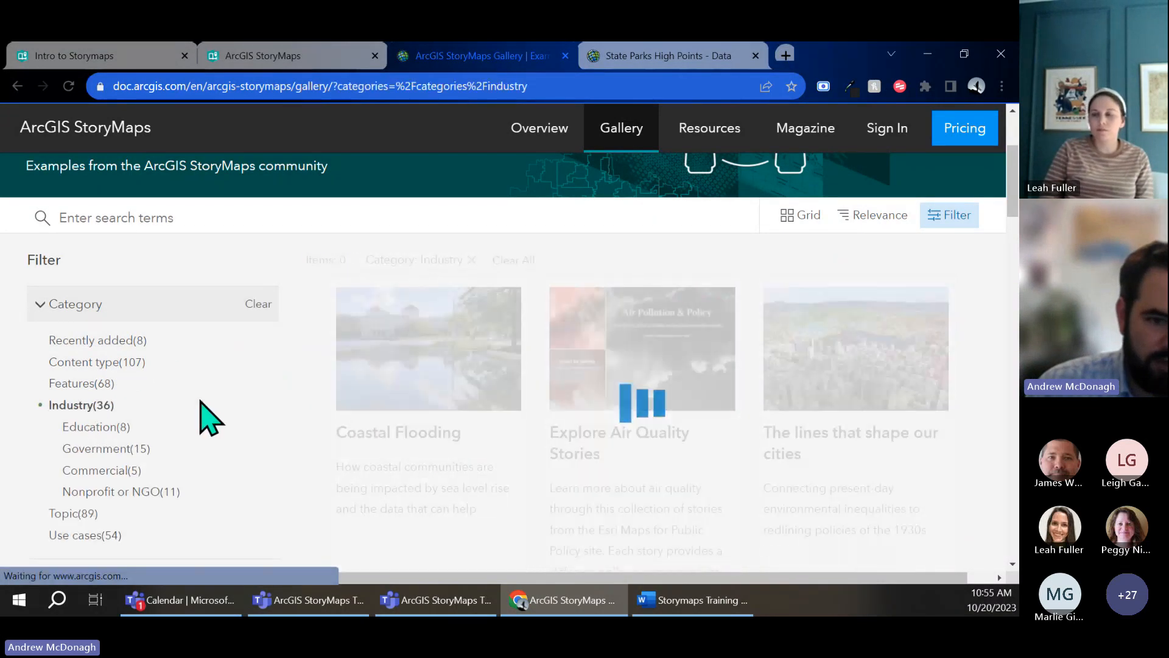
{"action": "scroll", "coordinate": [210, 420], "scroll_direction": "down", "scroll_amount": 3}
{"action": "left_click", "coordinate": [73, 328]}
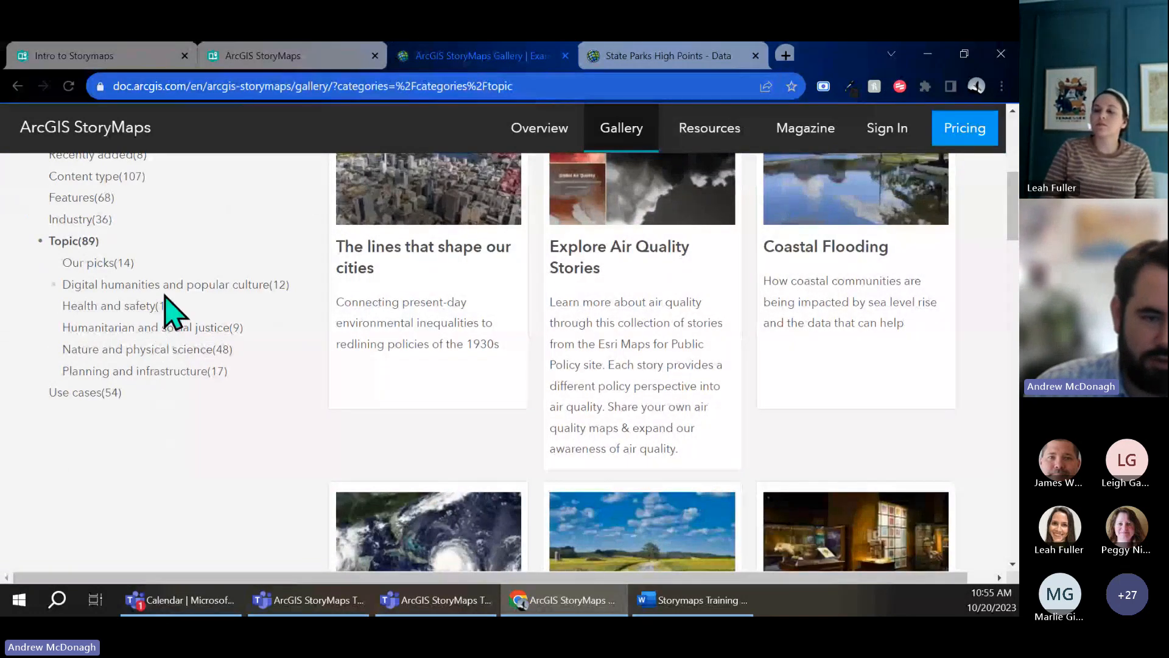
{"action": "left_click", "coordinate": [137, 350]}
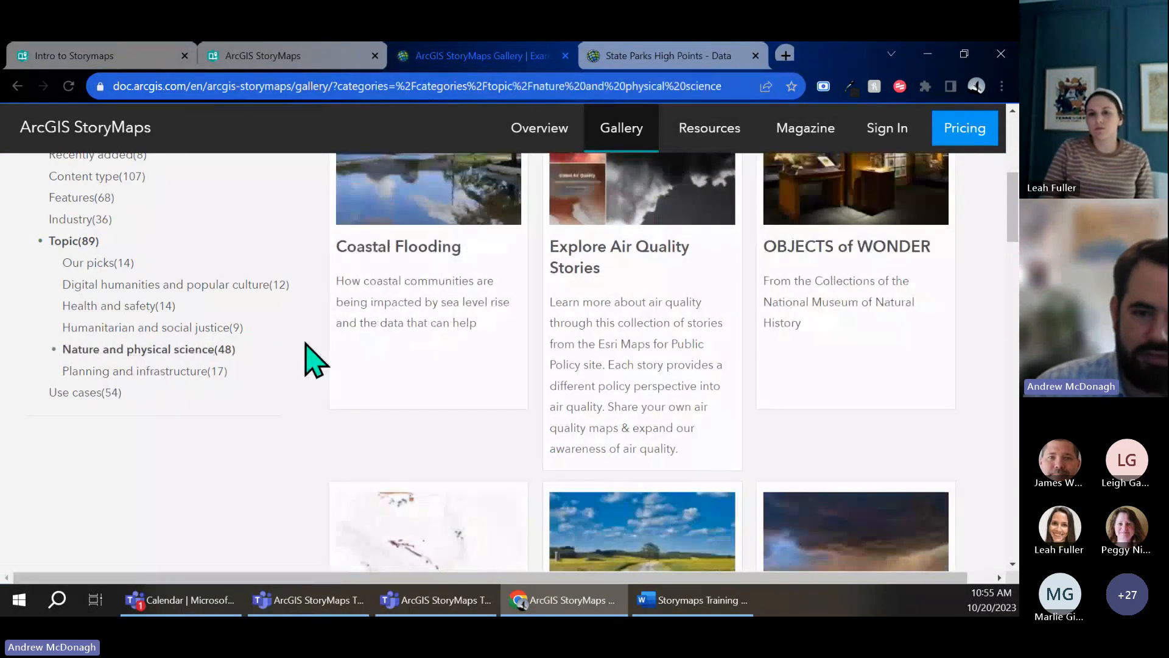
Step: Browse the stories in the filtered gallery and return to the Resources slide
{"action": "scroll", "coordinate": [365, 360], "scroll_direction": "up", "scroll_amount": 3}
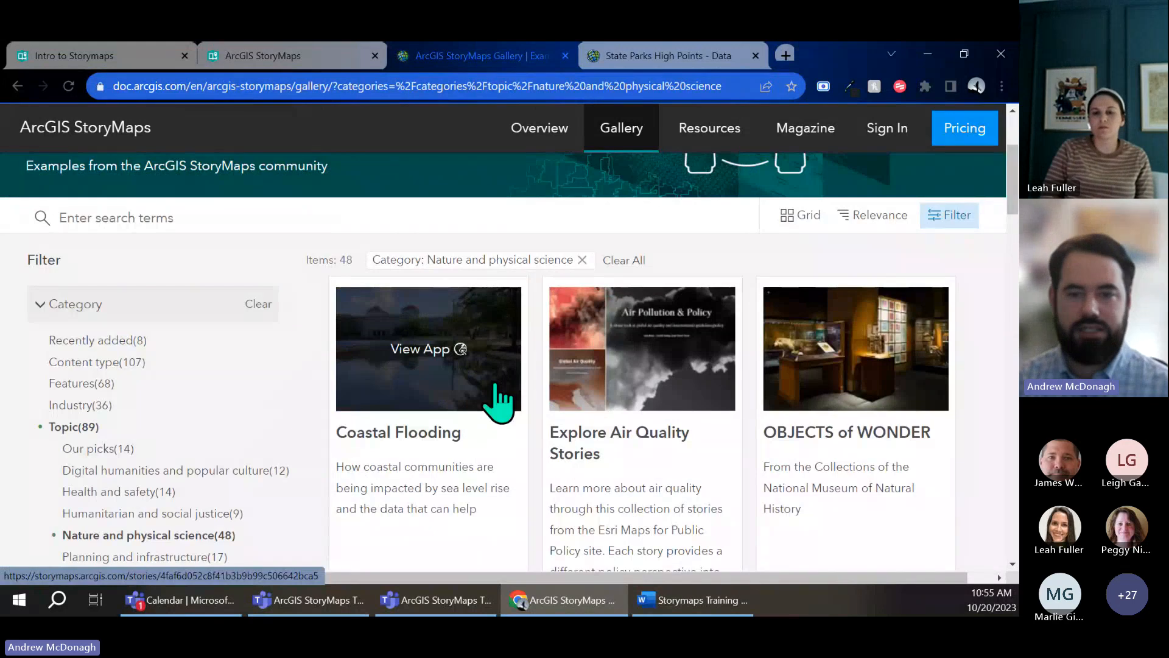
{"action": "scroll", "coordinate": [498, 402], "scroll_direction": "down", "scroll_amount": 12}
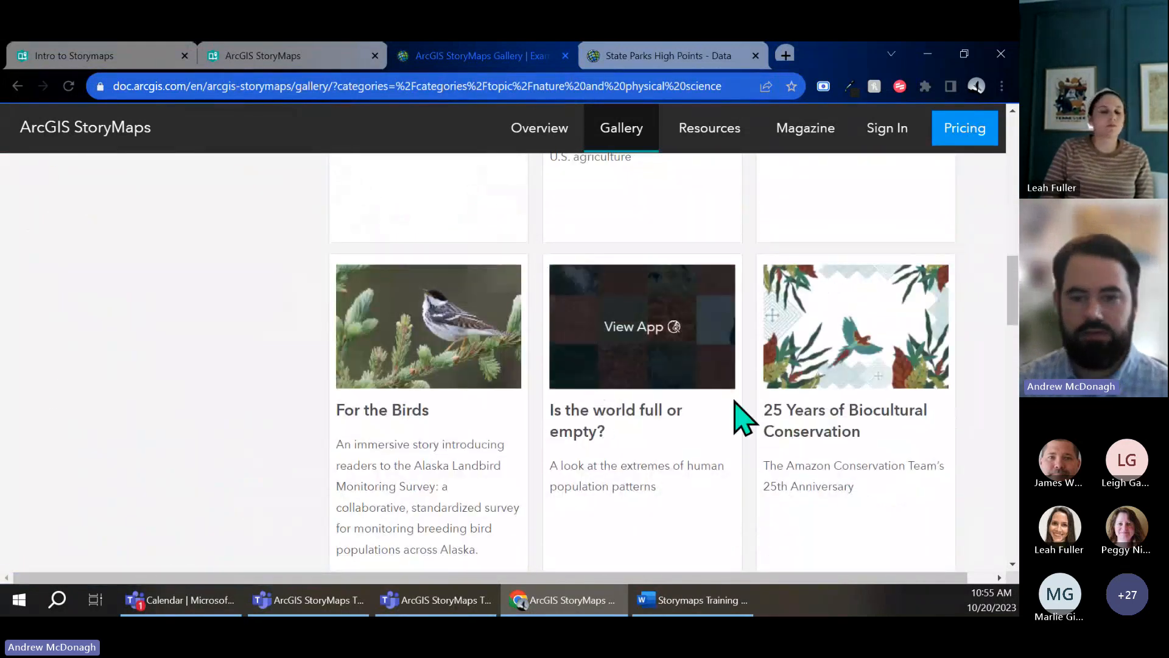
{"action": "left_click", "coordinate": [149, 56]}
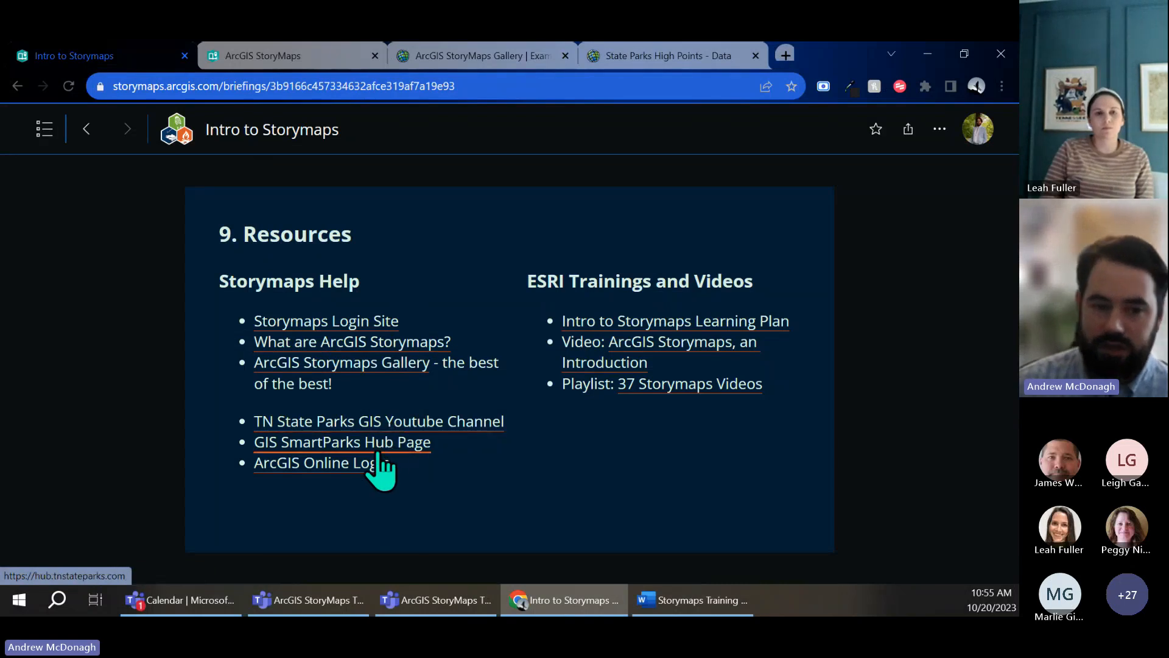
Step: Open the ArcGIS Online Login link, show the organization's home page and return to the Resources slide
{"action": "left_click", "coordinate": [369, 466]}
{"action": "left_click", "coordinate": [290, 53]}
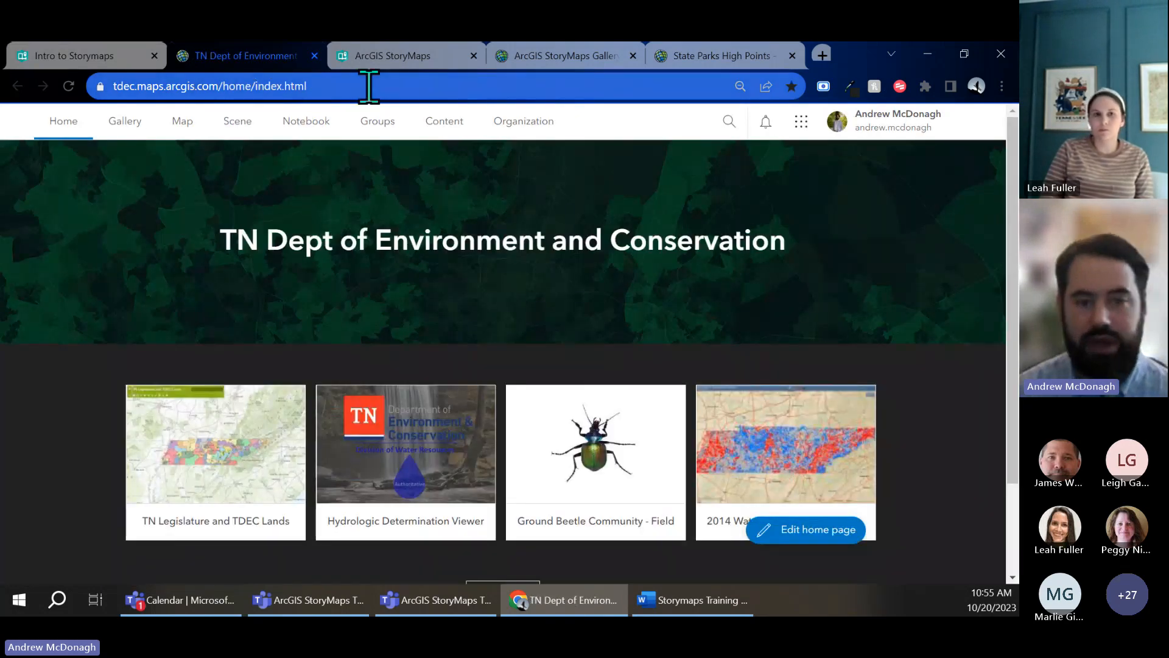
{"action": "left_click", "coordinate": [120, 58]}
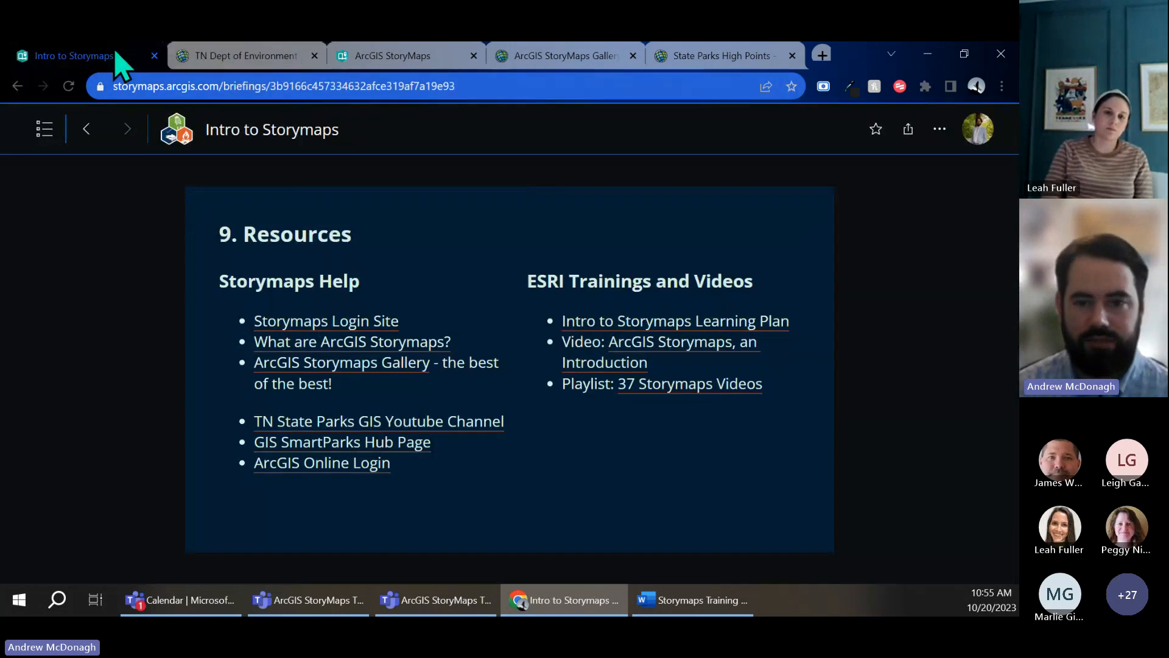
Step: Open the Intro to Storymaps Learning Plan, look over its list of courses and return to the Resources slide
{"action": "left_click", "coordinate": [627, 342]}
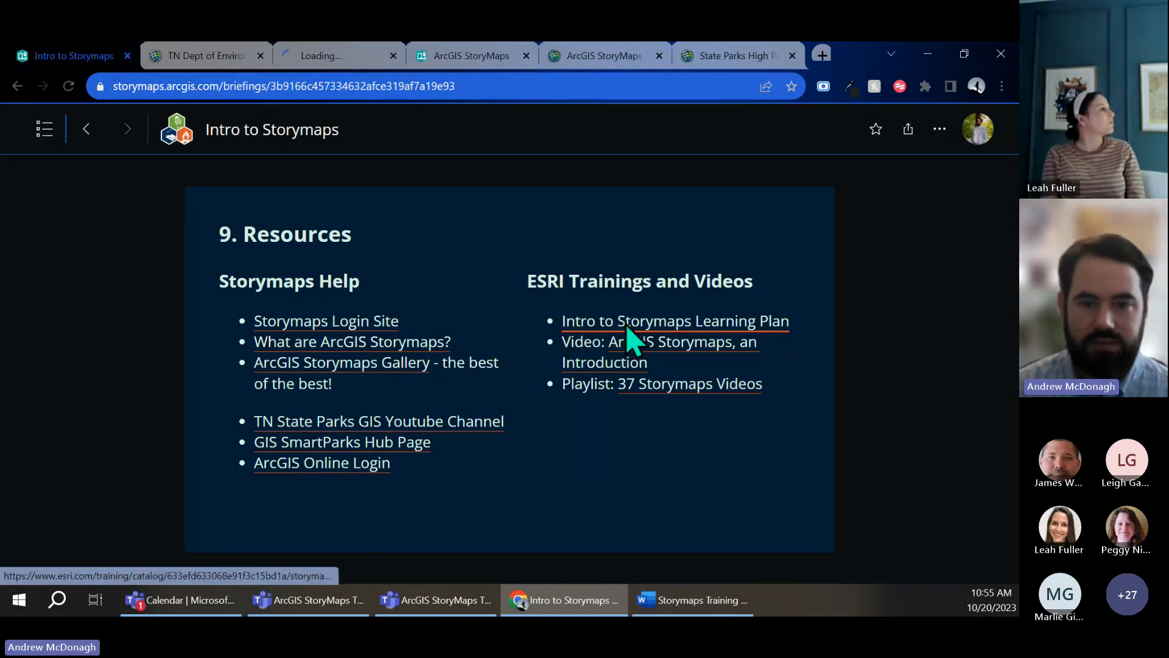
{"action": "left_click", "coordinate": [317, 59]}
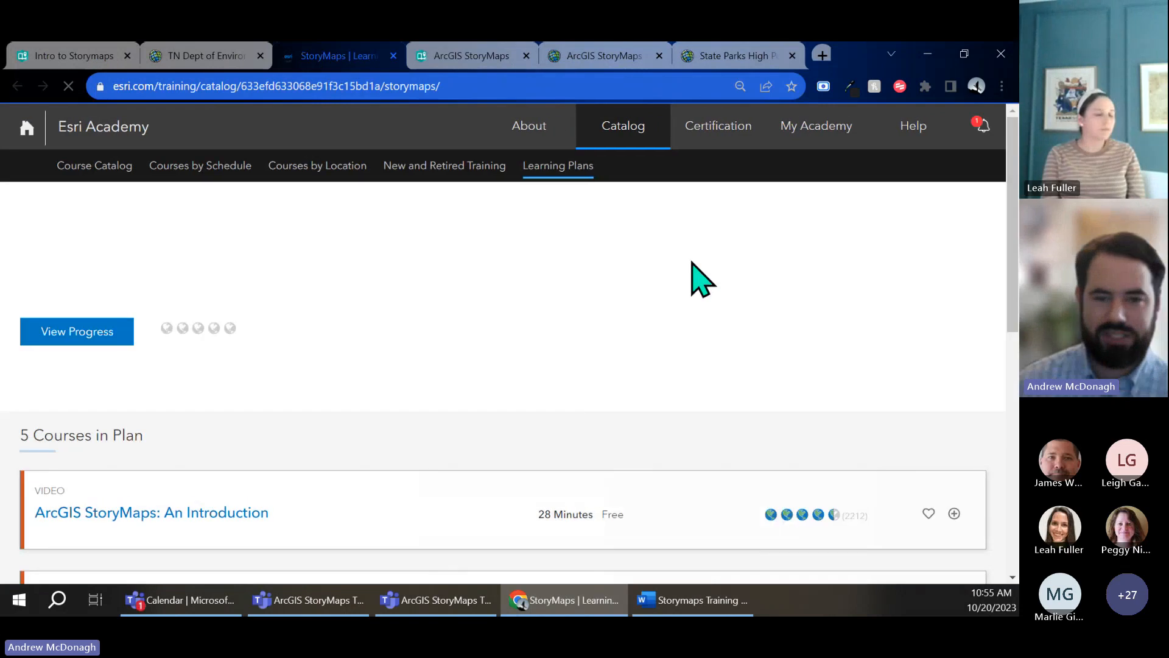
{"action": "scroll", "coordinate": [703, 280], "scroll_direction": "down", "scroll_amount": 2}
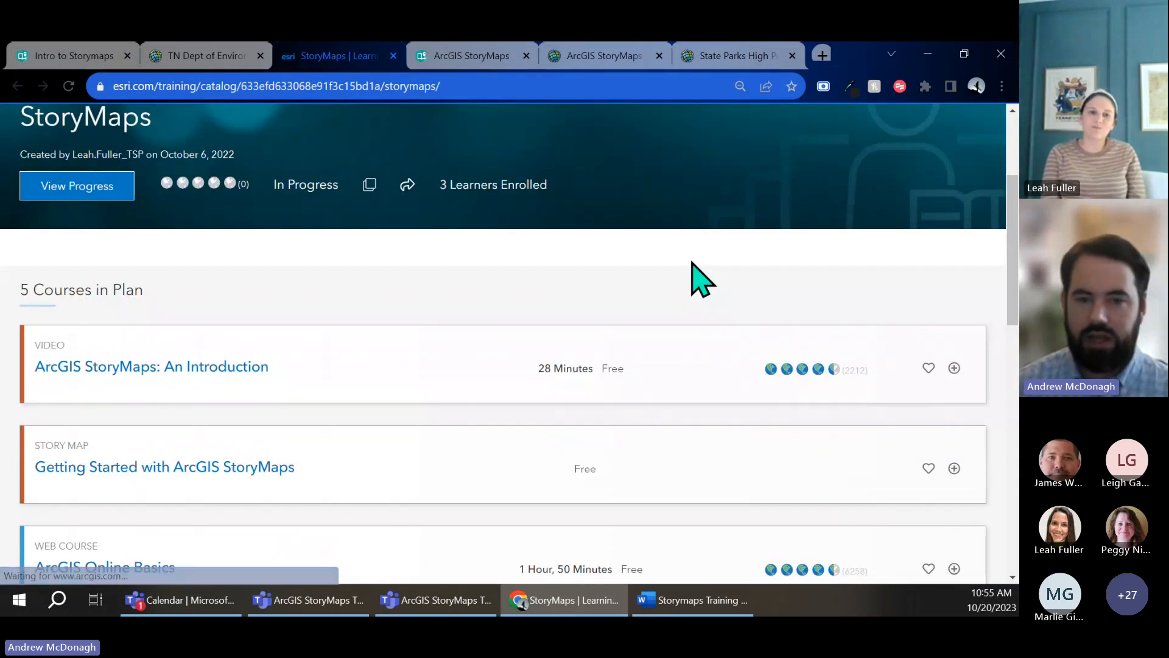
{"action": "scroll", "coordinate": [694, 271], "scroll_direction": "down", "scroll_amount": 3}
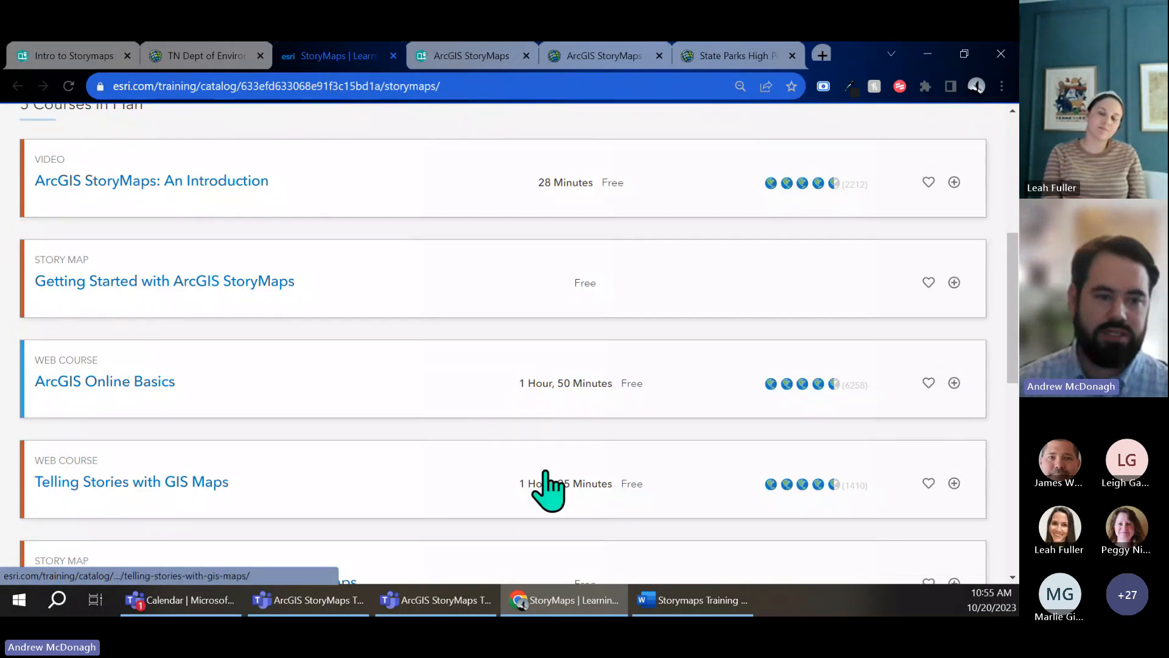
{"action": "scroll", "coordinate": [546, 487], "scroll_direction": "down", "scroll_amount": 3}
{"action": "scroll", "coordinate": [556, 488], "scroll_direction": "up", "scroll_amount": 6}
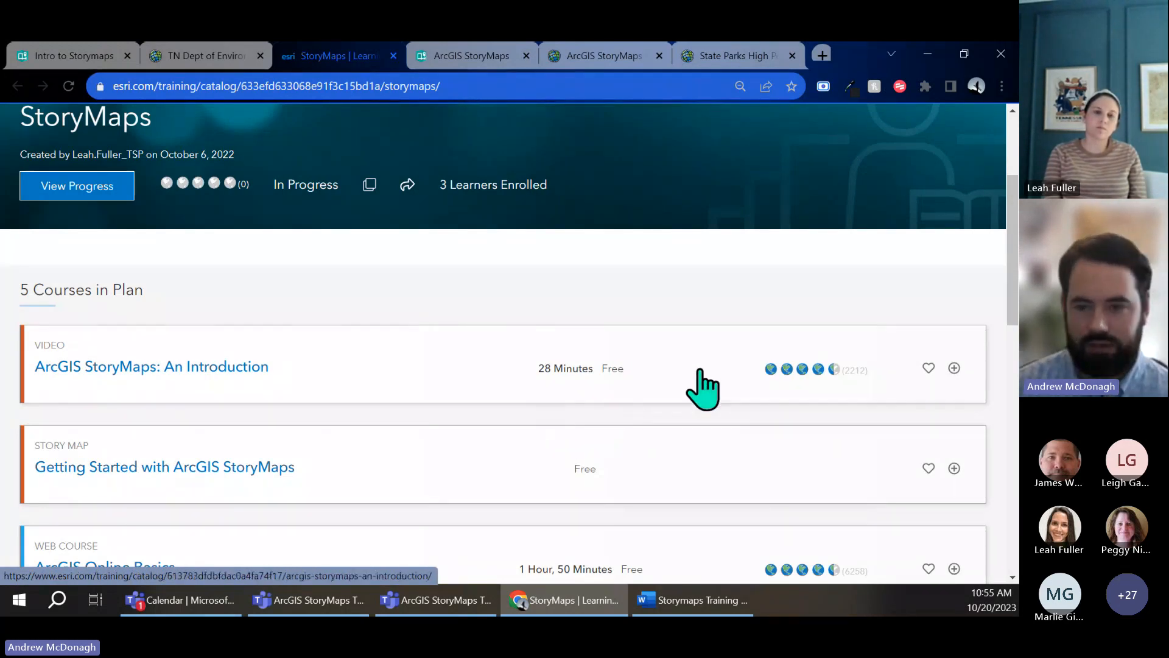
{"action": "scroll", "coordinate": [778, 334], "scroll_direction": "up", "scroll_amount": 3}
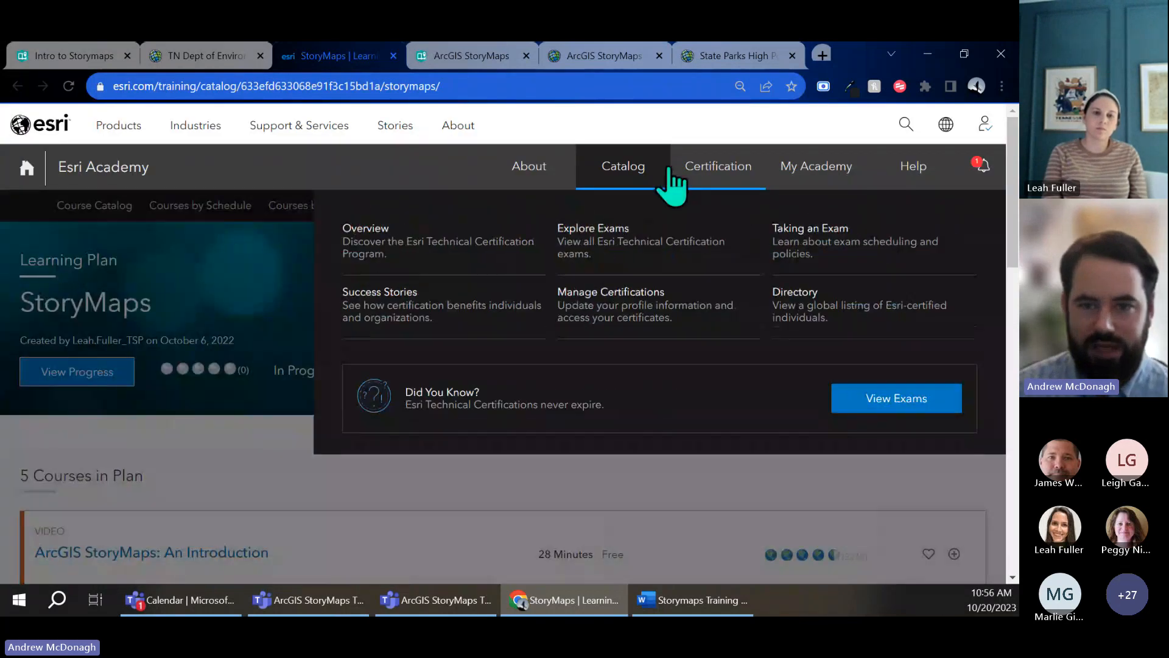
{"action": "mouse_move", "coordinate": [792, 176]}
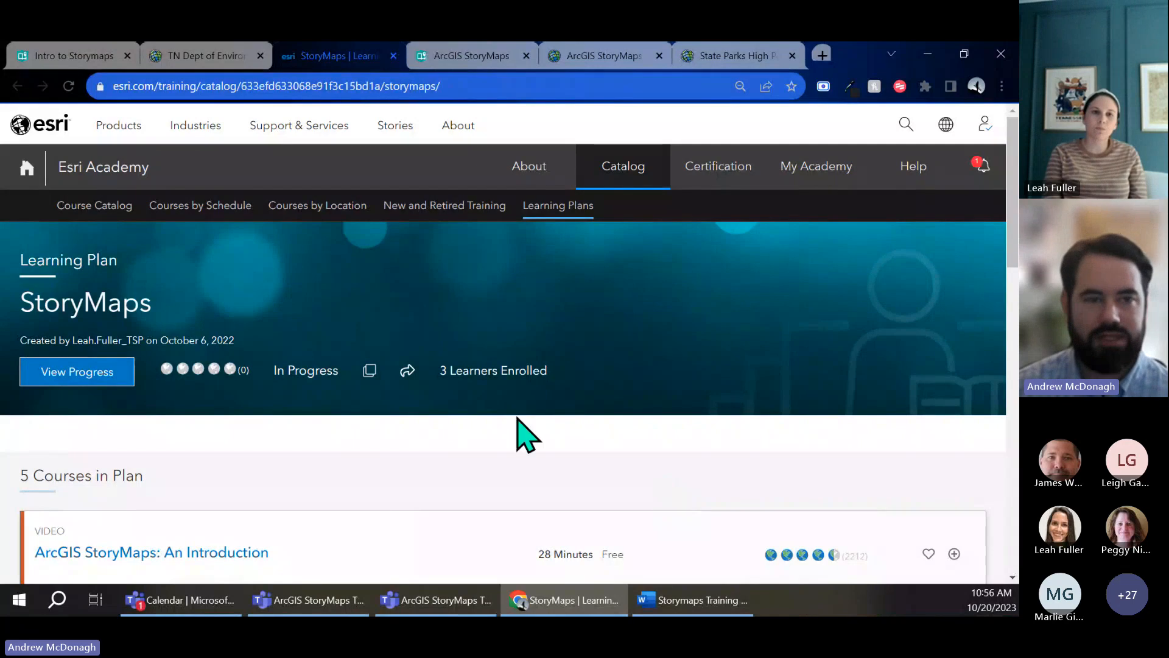
{"action": "left_click", "coordinate": [89, 56]}
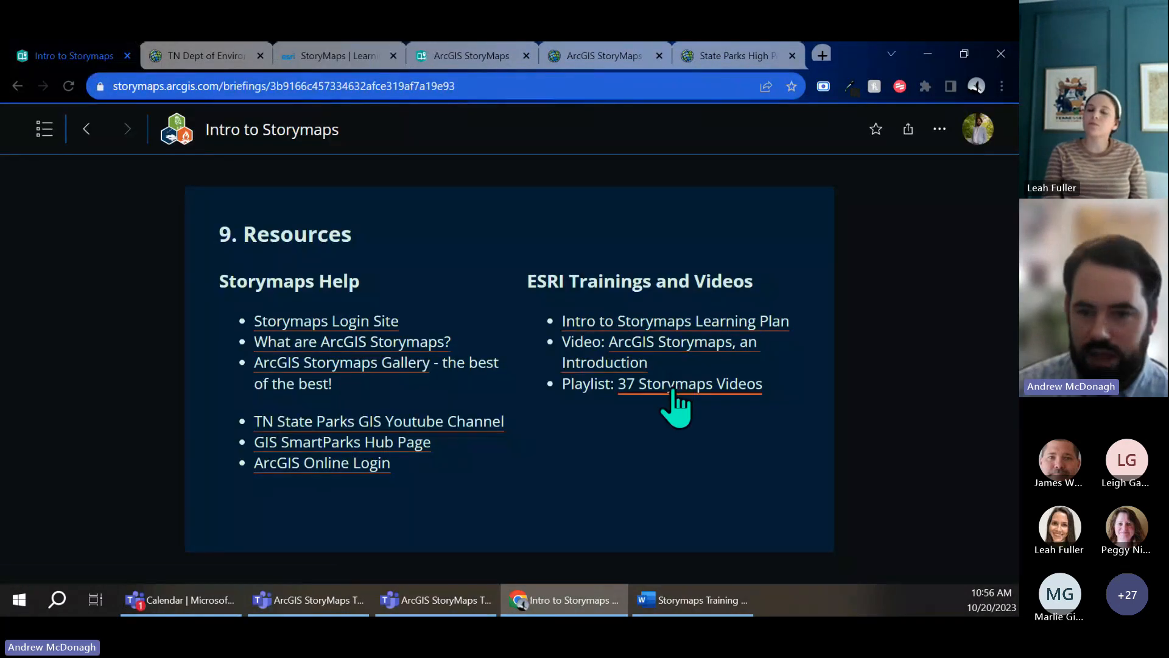
Step: Open the 37 Storymaps Videos playlist and look through its description and list of videos
{"action": "left_click", "coordinate": [674, 386]}
{"action": "left_click", "coordinate": [414, 56]}
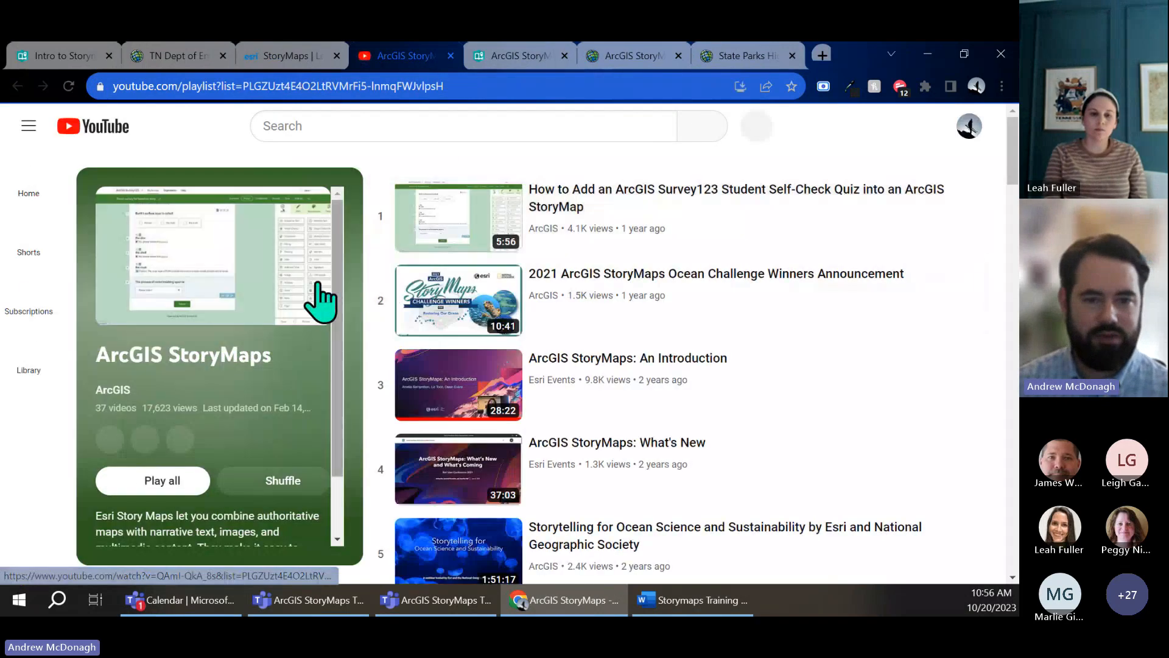
{"action": "scroll", "coordinate": [274, 411], "scroll_direction": "down", "scroll_amount": 1}
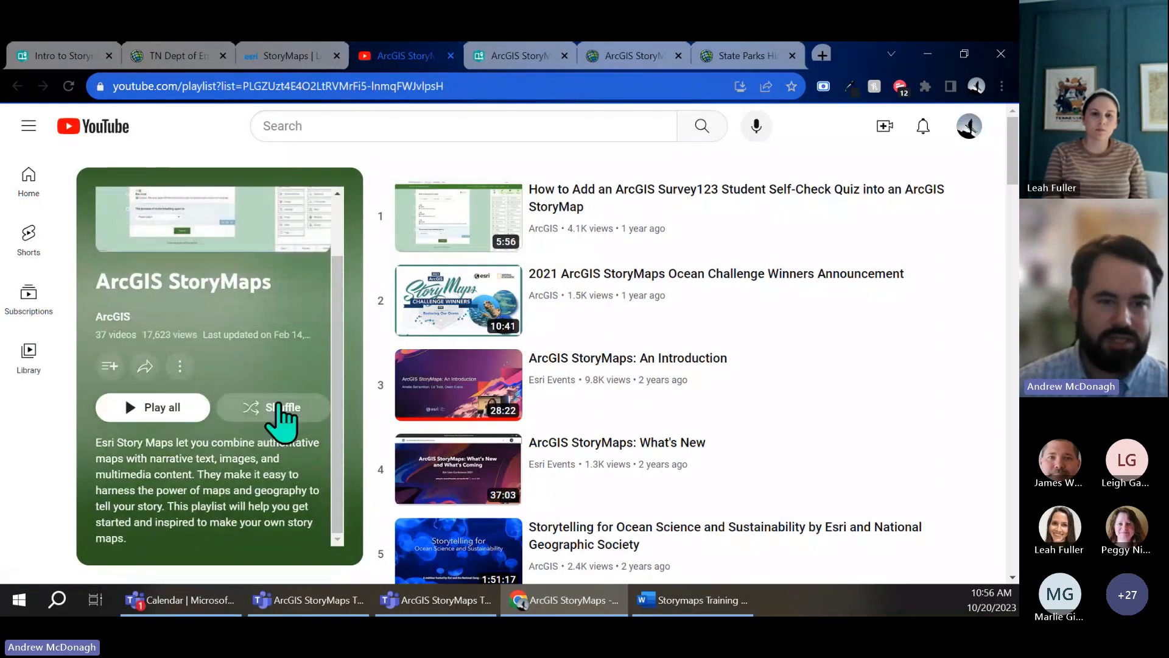
{"action": "scroll", "coordinate": [286, 292], "scroll_direction": "up", "scroll_amount": 1}
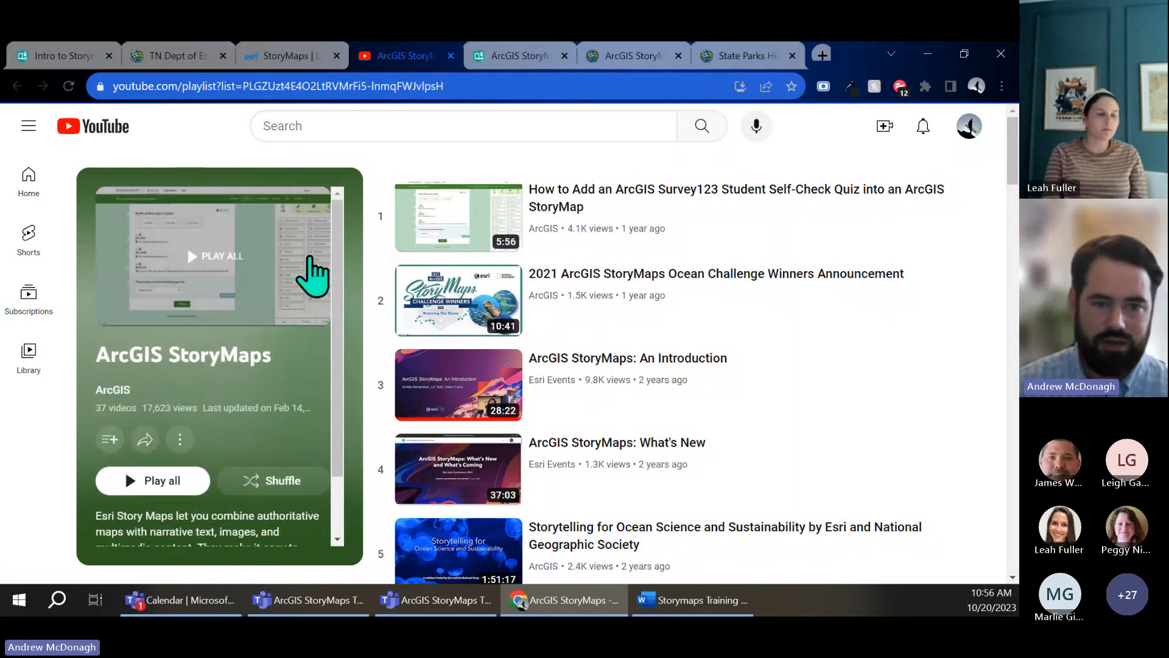
{"action": "scroll", "coordinate": [464, 307], "scroll_direction": "down", "scroll_amount": 10}
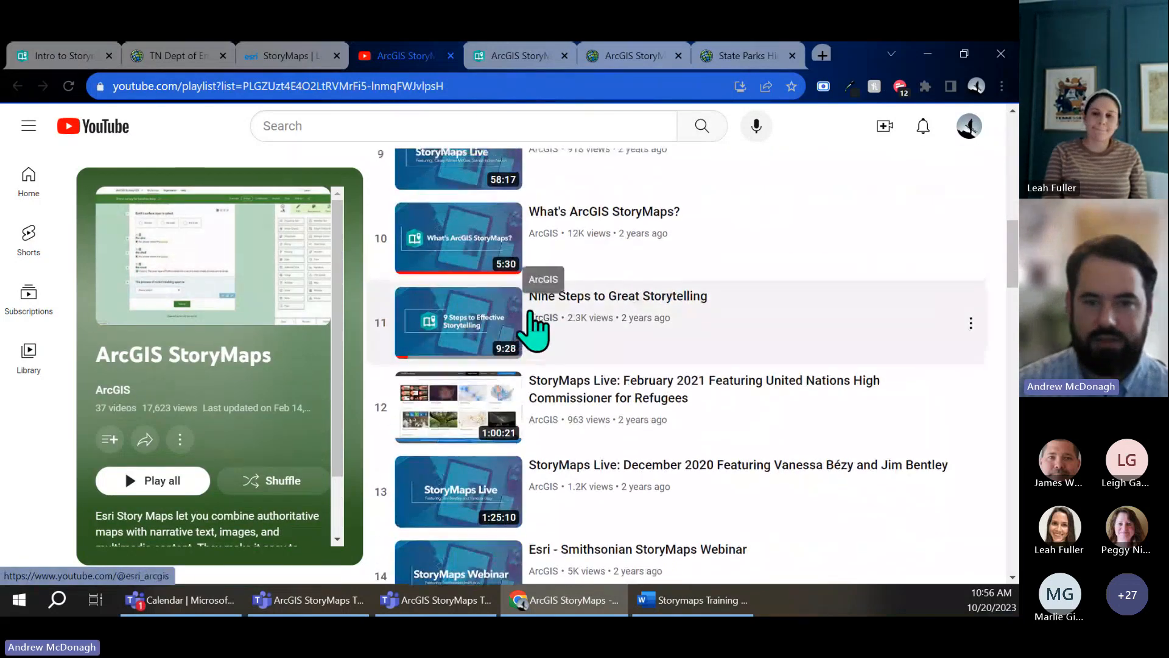
{"action": "scroll", "coordinate": [536, 318], "scroll_direction": "up", "scroll_amount": 3}
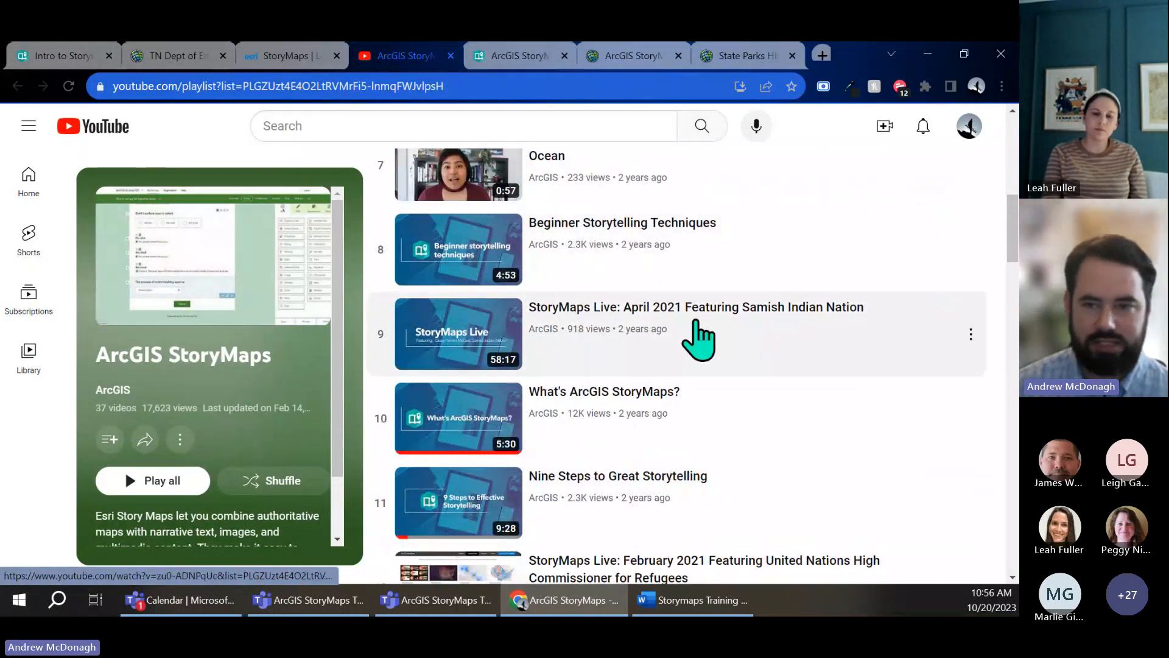
{"action": "scroll", "coordinate": [700, 341], "scroll_direction": "down", "scroll_amount": 9}
{"action": "scroll", "coordinate": [597, 352], "scroll_direction": "down", "scroll_amount": 3}
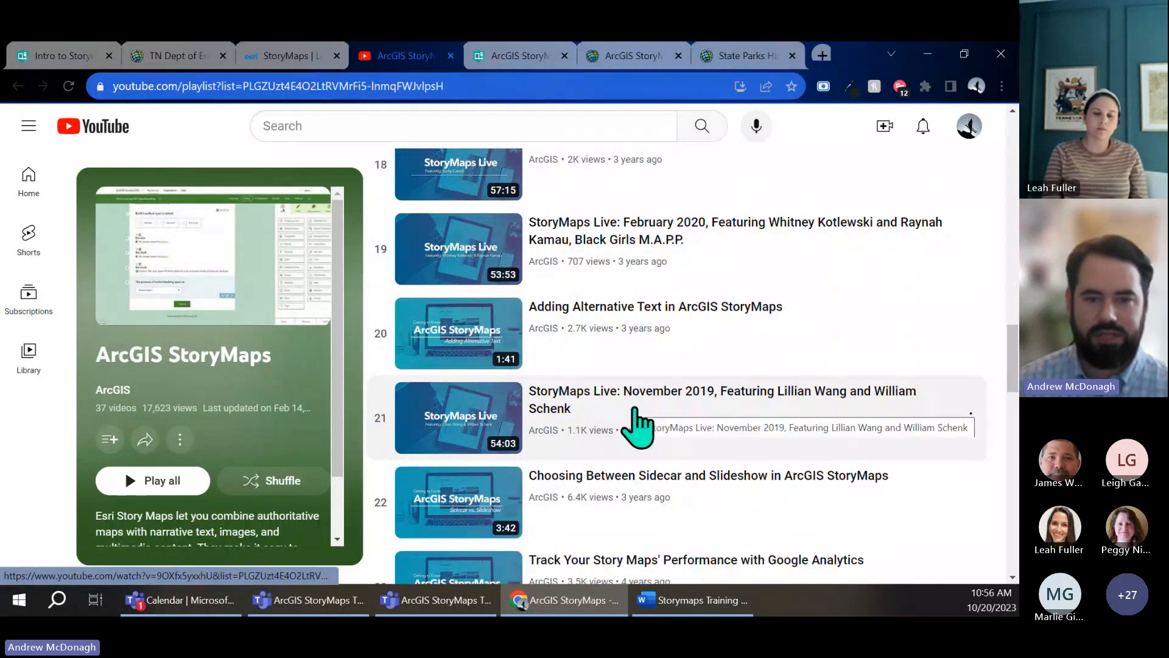
{"action": "scroll", "coordinate": [785, 532], "scroll_direction": "down", "scroll_amount": 6}
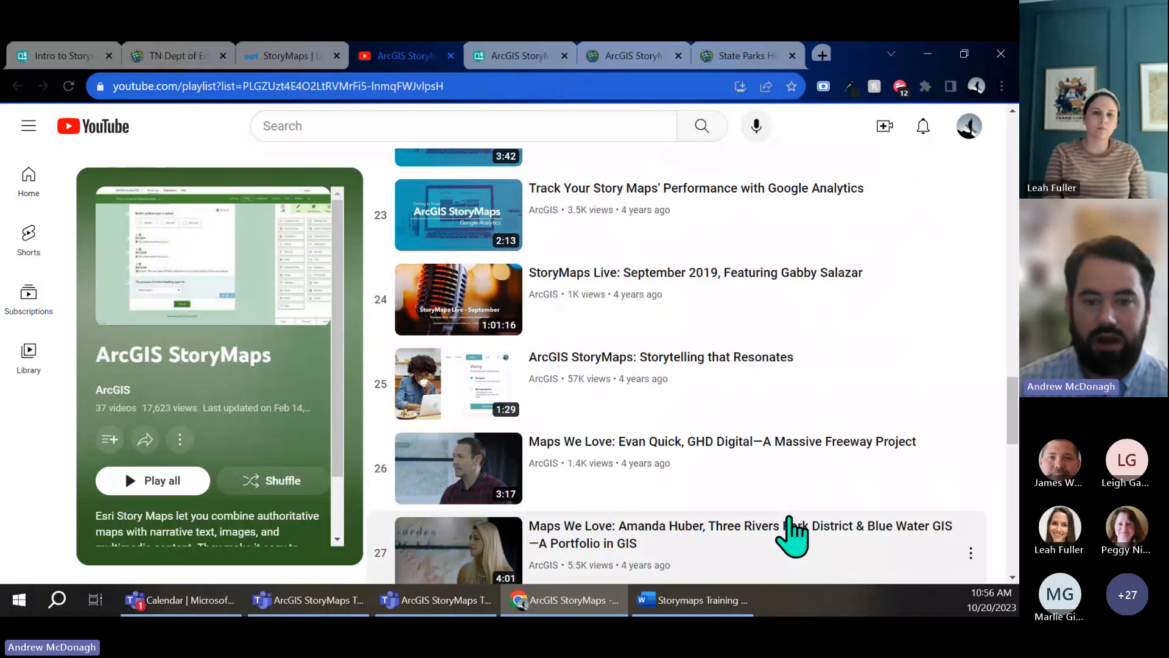
Step: Return to the Intro to Storymaps briefing and go back through its slides to 1.1 What is a Storymap?
{"action": "left_click", "coordinate": [60, 55]}
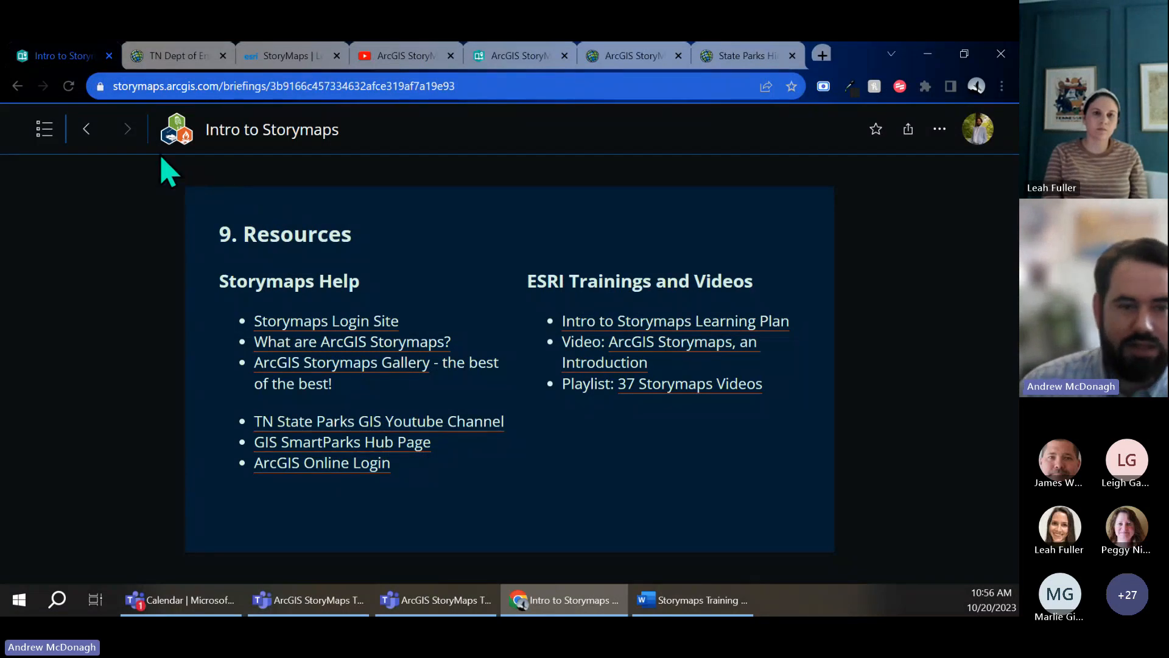
{"action": "left_click", "coordinate": [100, 139]}
{"action": "left_click", "coordinate": [99, 139]}
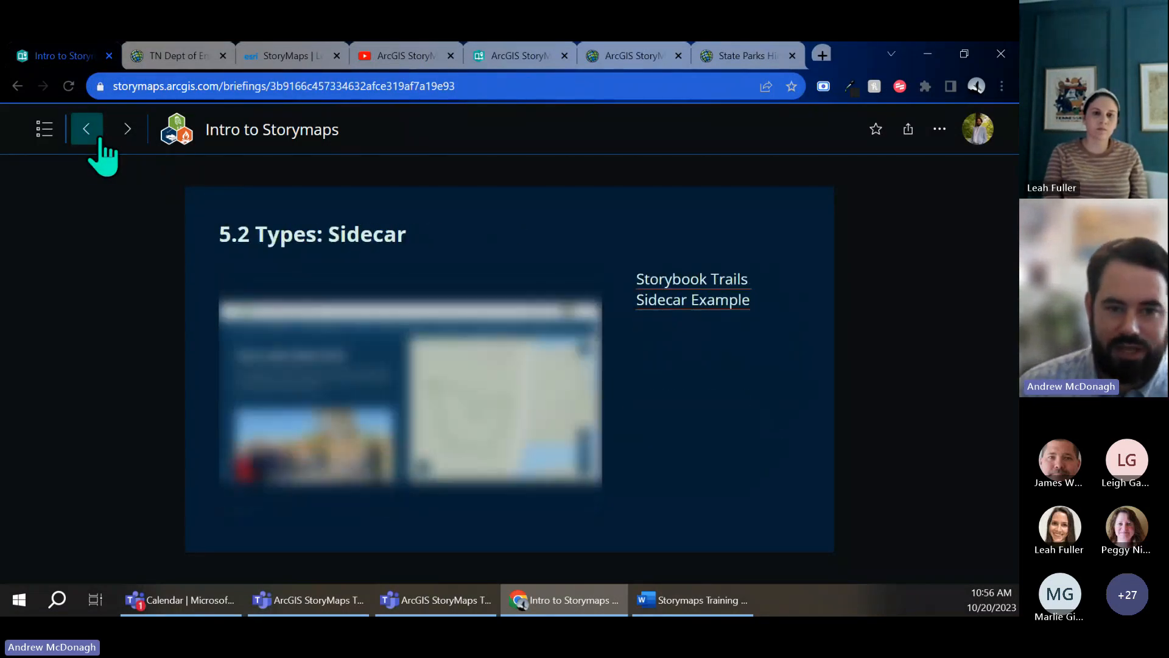
{"action": "left_click", "coordinate": [100, 139]}
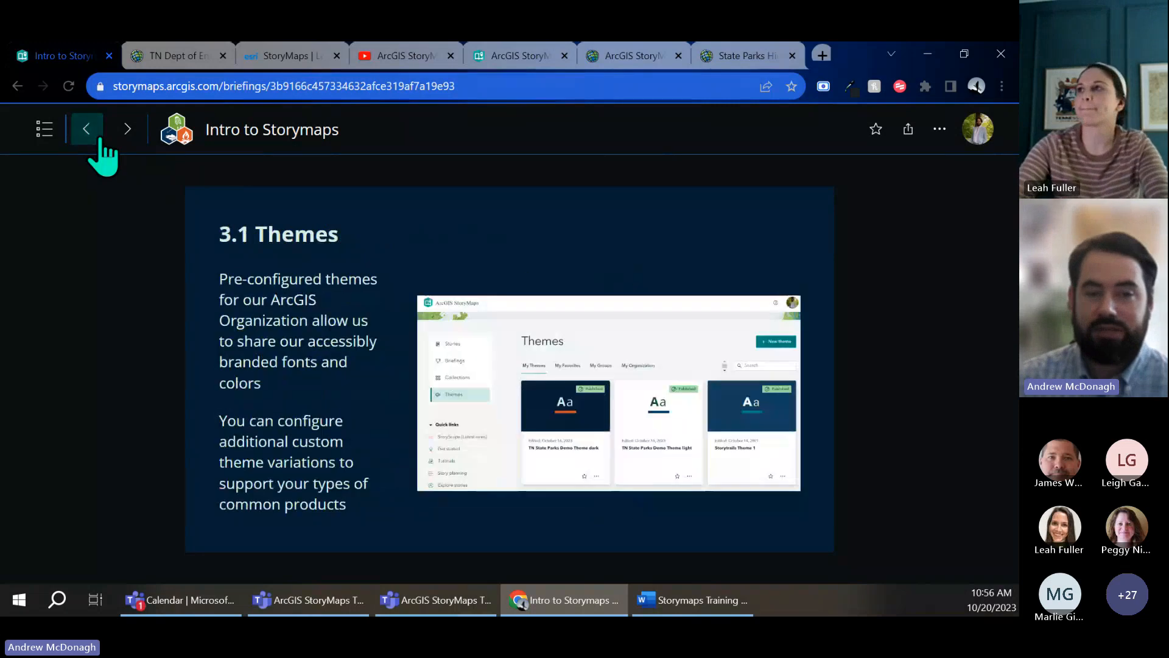
{"action": "left_click", "coordinate": [101, 139]}
{"action": "left_click", "coordinate": [100, 138]}
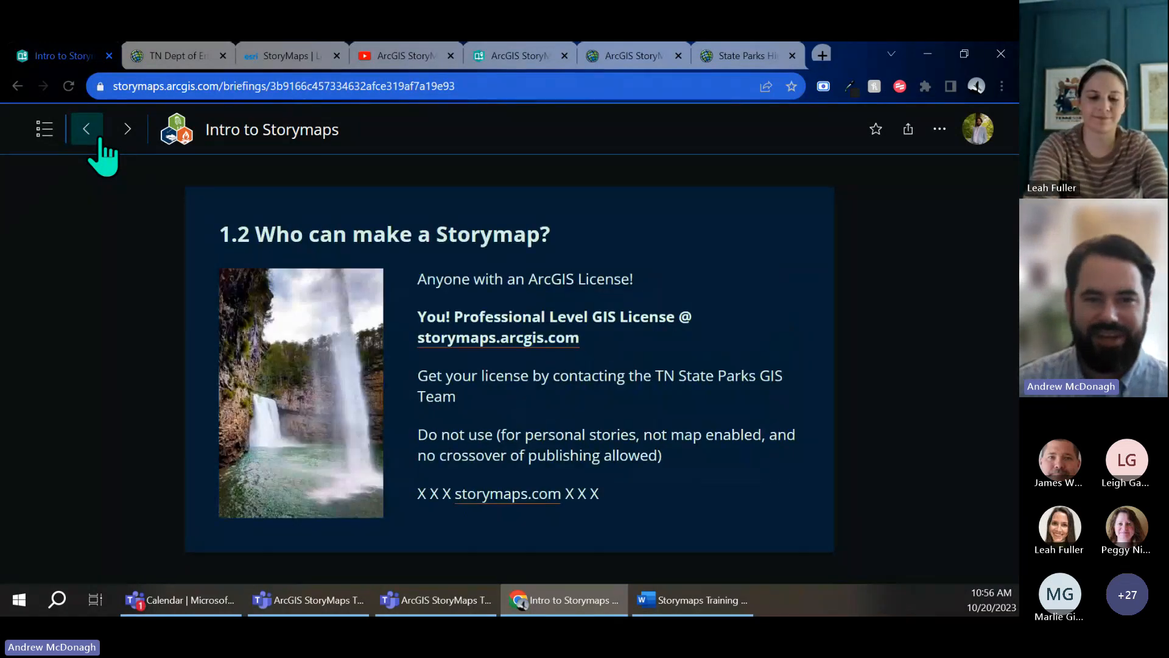
{"action": "left_click", "coordinate": [100, 139]}
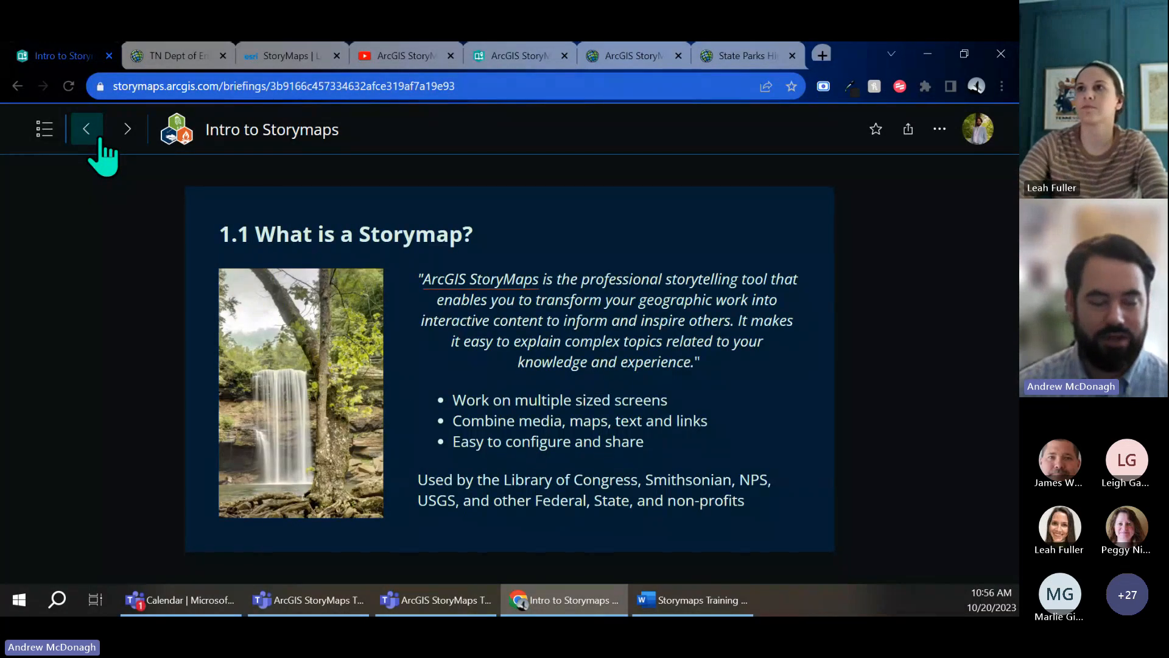